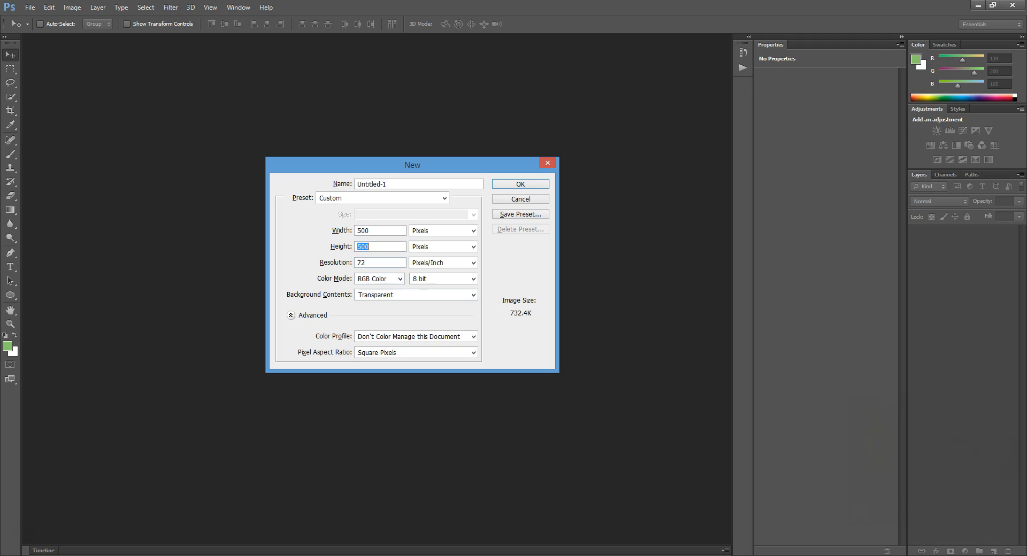
- Create a new 500 × 500 pixel document at 72 pixels/inch with transparent background contents
left_click(415, 306)
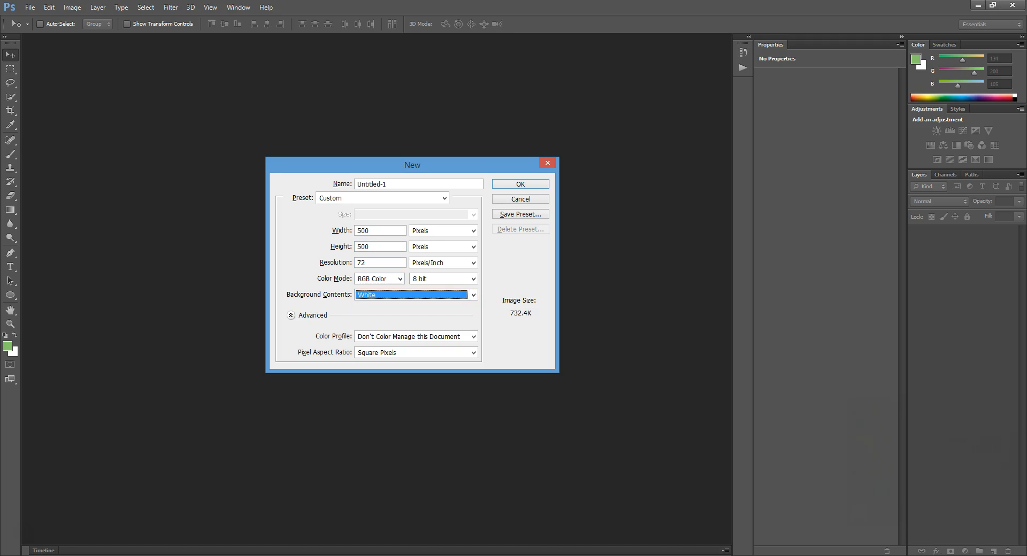
left_click(416, 295)
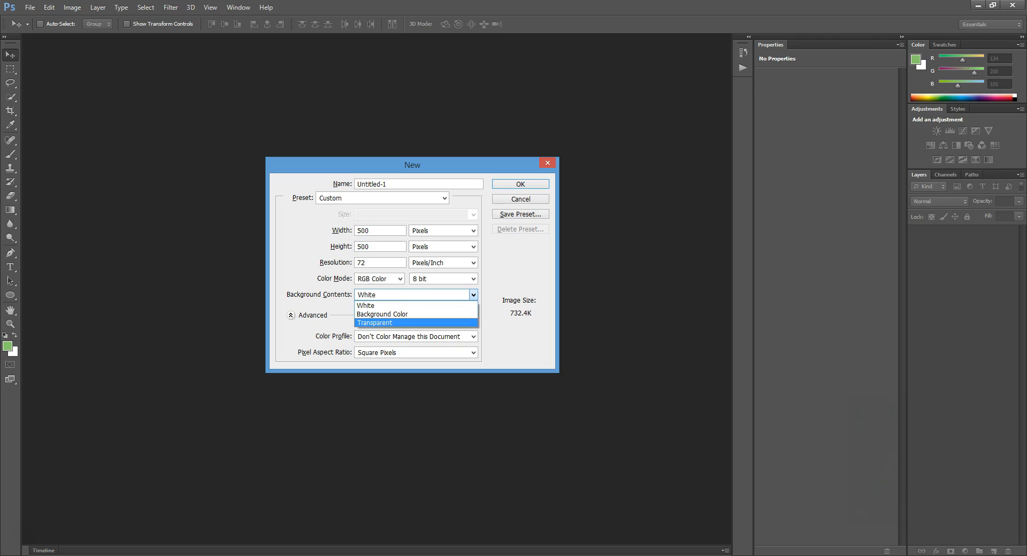
key("Return")
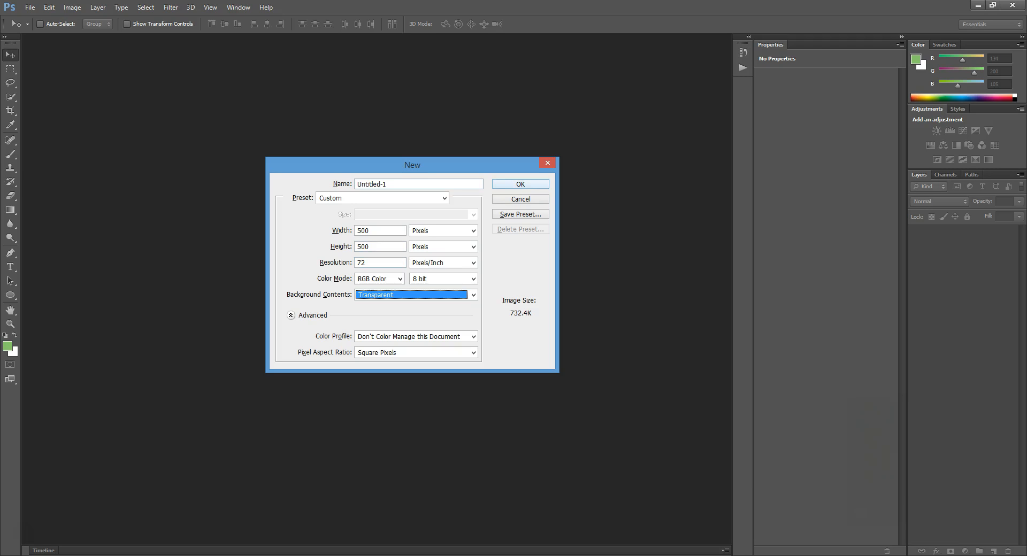
key("Return")
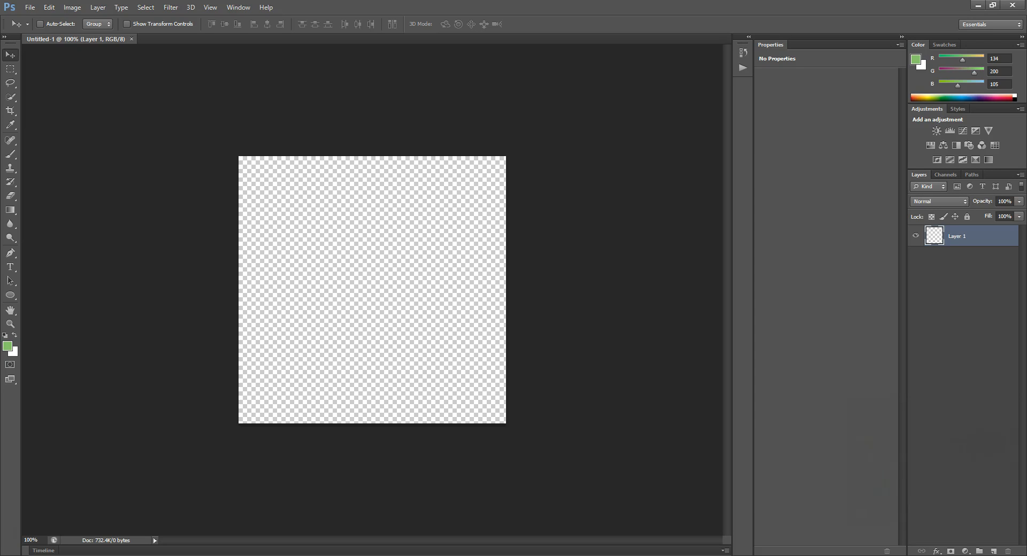
- Switch to the Chrome browser, open a new tab and close all the other tabs
mouse_move(70, 555)
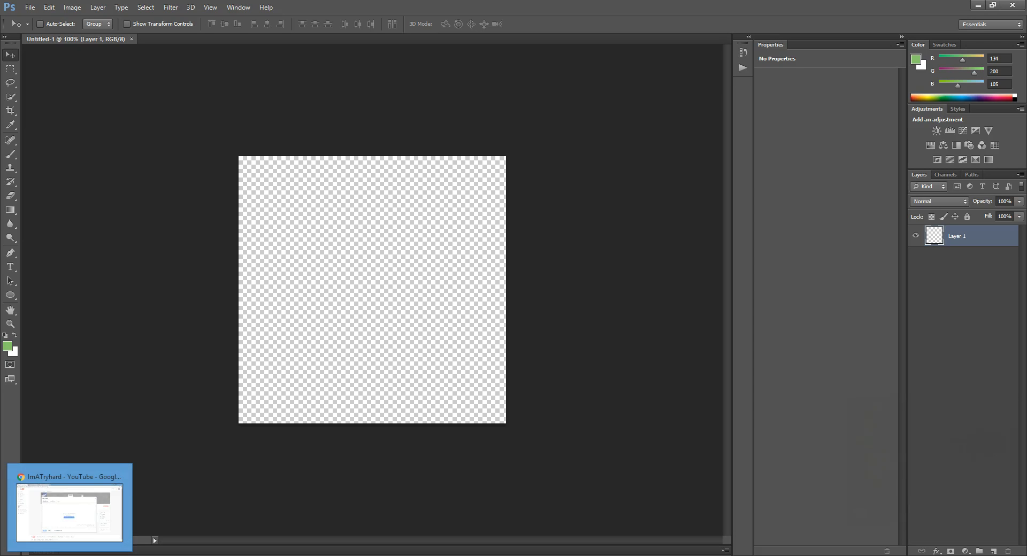
left_click(70, 508)
key("ctrl+t")
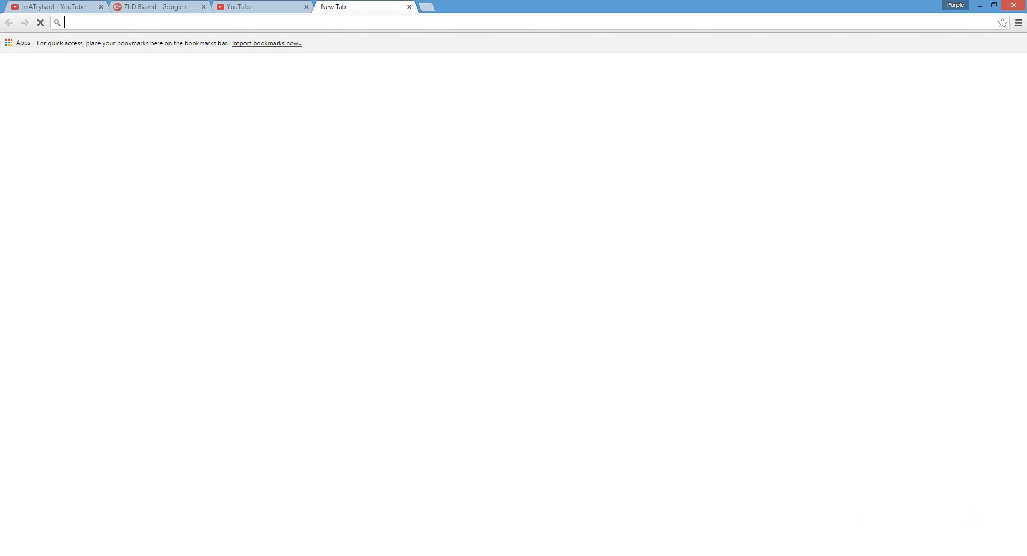
left_click(306, 6)
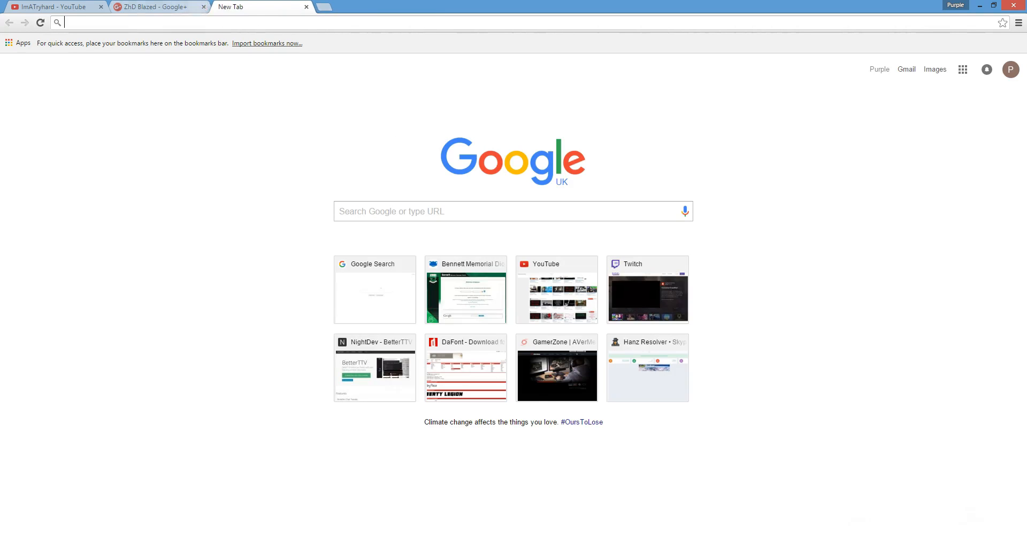
left_click(203, 6)
left_click(101, 6)
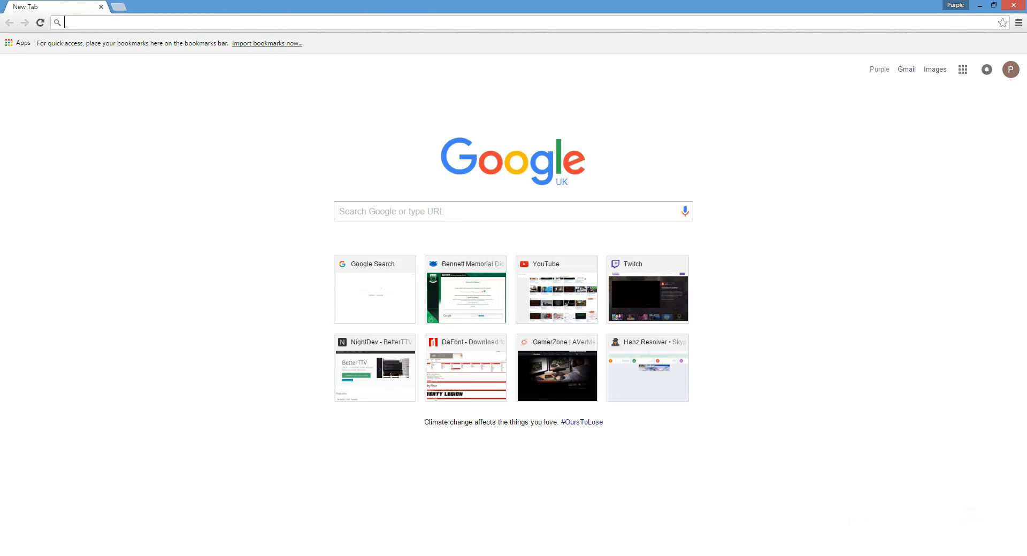
- Open the Google Images search page at images.google.com
left_click(64, 22)
type("ikman")
key("BackSpace")
key("BackSpace")
key("BackSpace")
key("BackSpace")
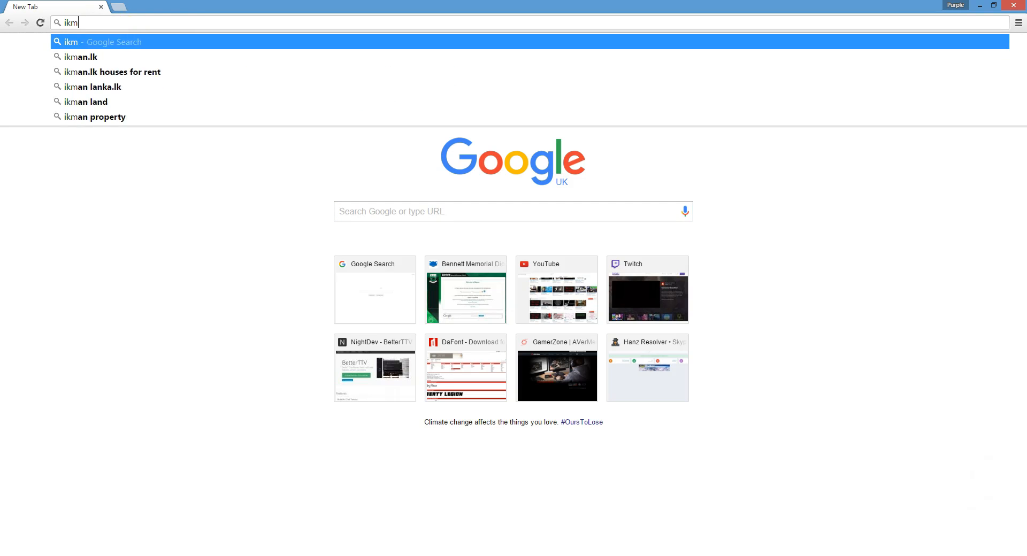
type("ma")
key("Return")
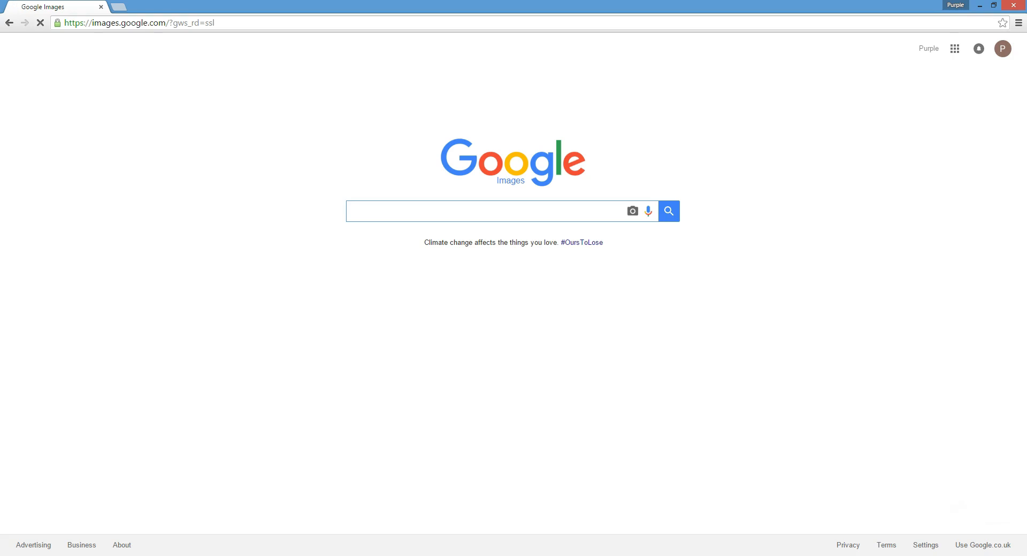
- Search Google Images for "background" and look through the resulting pictures
type("backg")
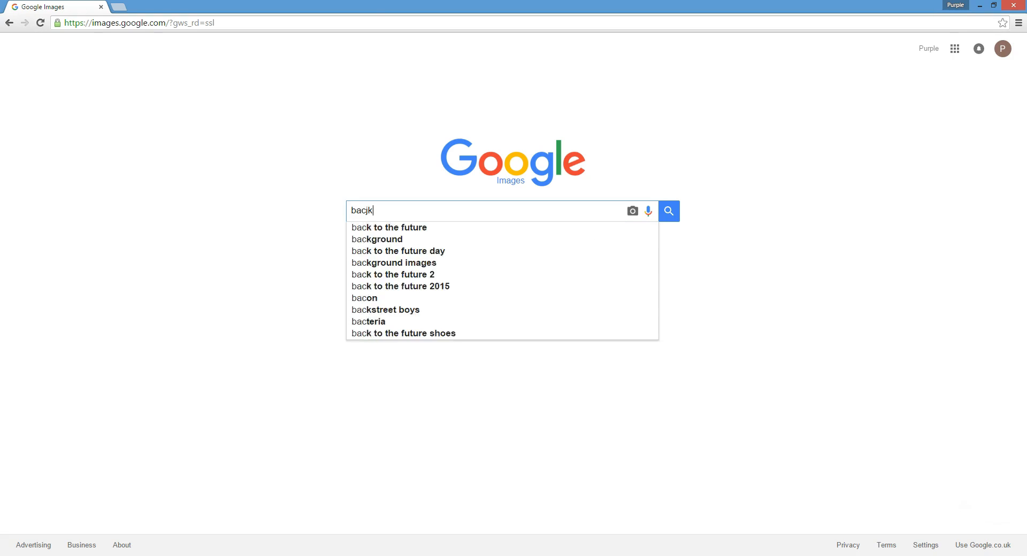
type("round")
key("Return")
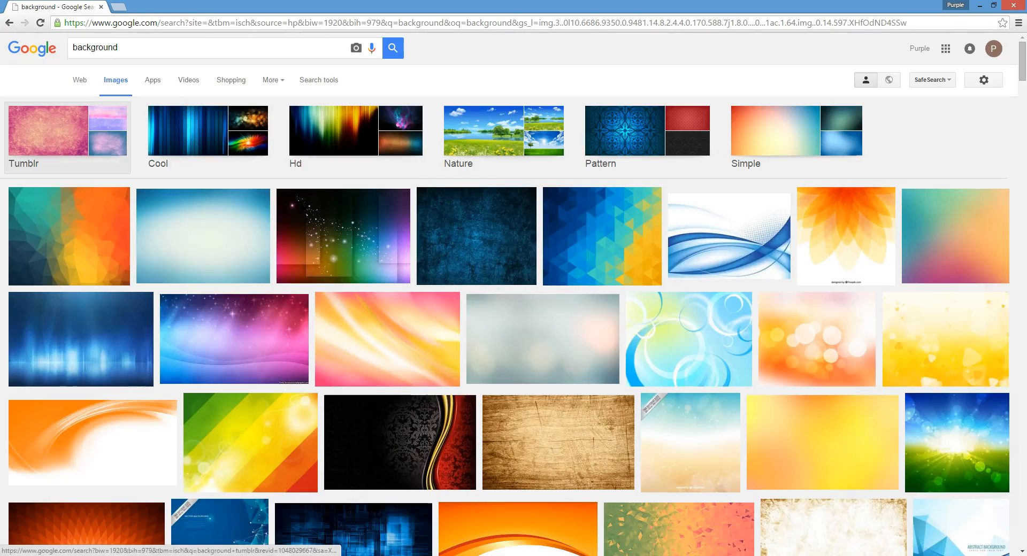
scroll(558, 442, "down", 20)
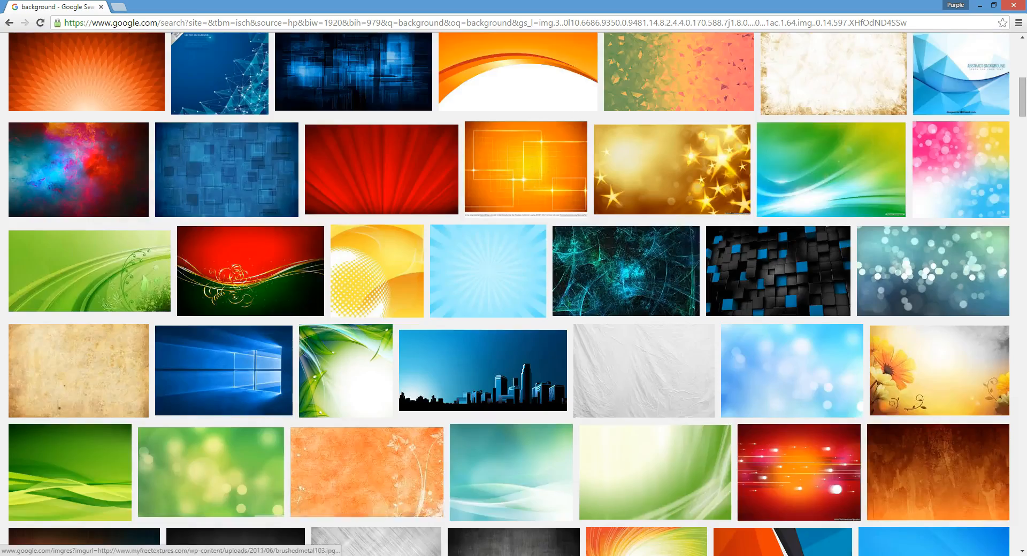
scroll(514, 294, "down", 9)
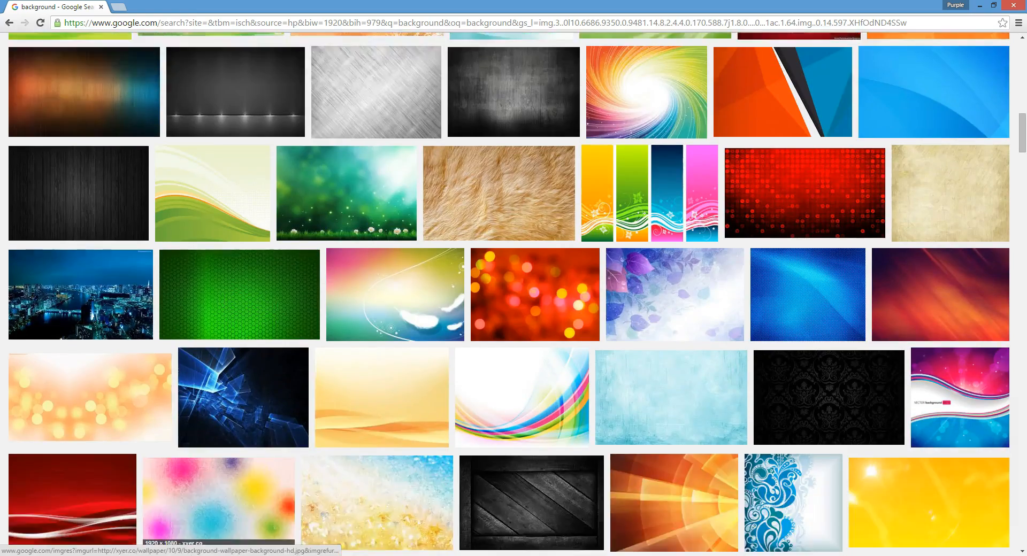
scroll(155, 460, "down", 3)
scroll(156, 417, "up", 15)
scroll(155, 268, "up", 10)
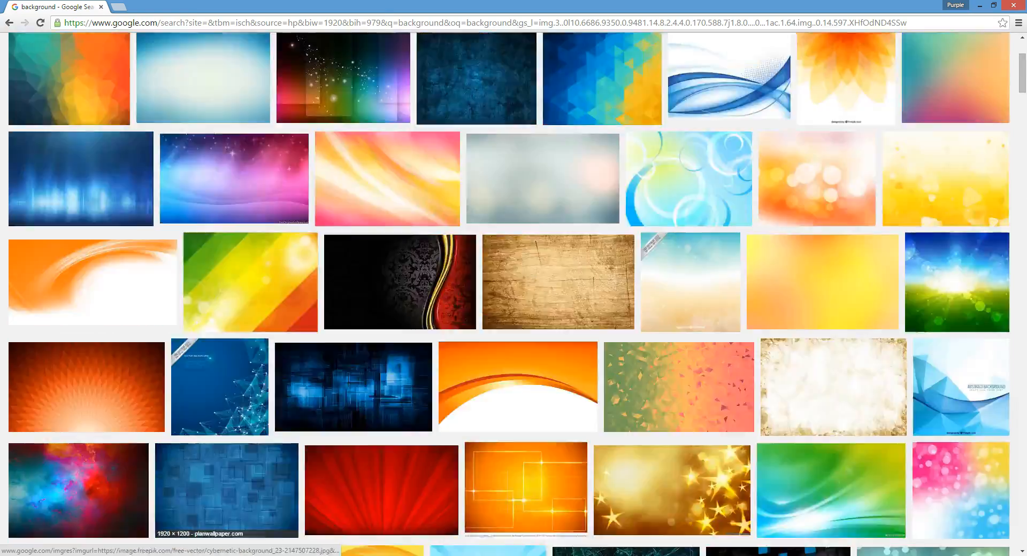
- Replace the image search with "radial background"
key("ctrl+a")
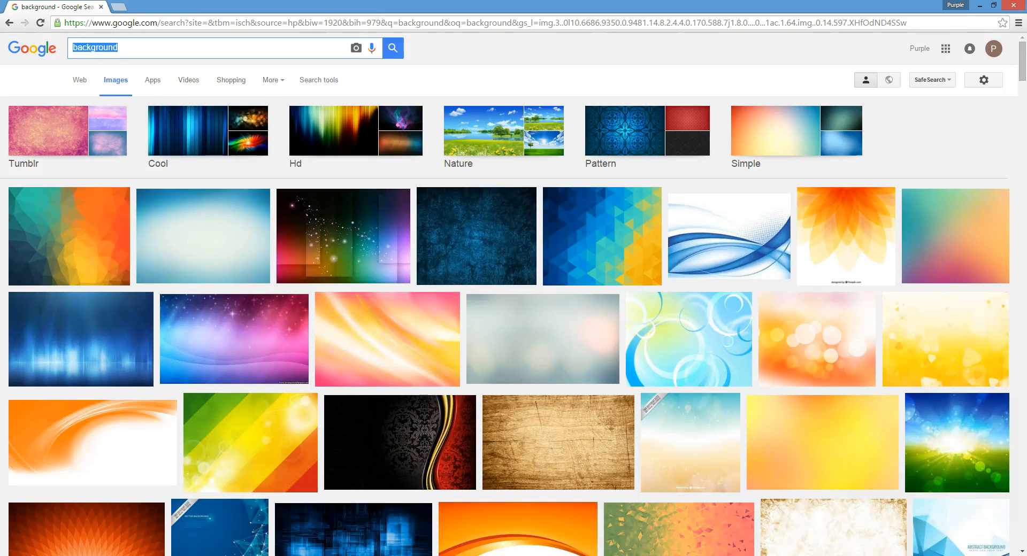
type("g")
key("BackSpace")
type("radial ")
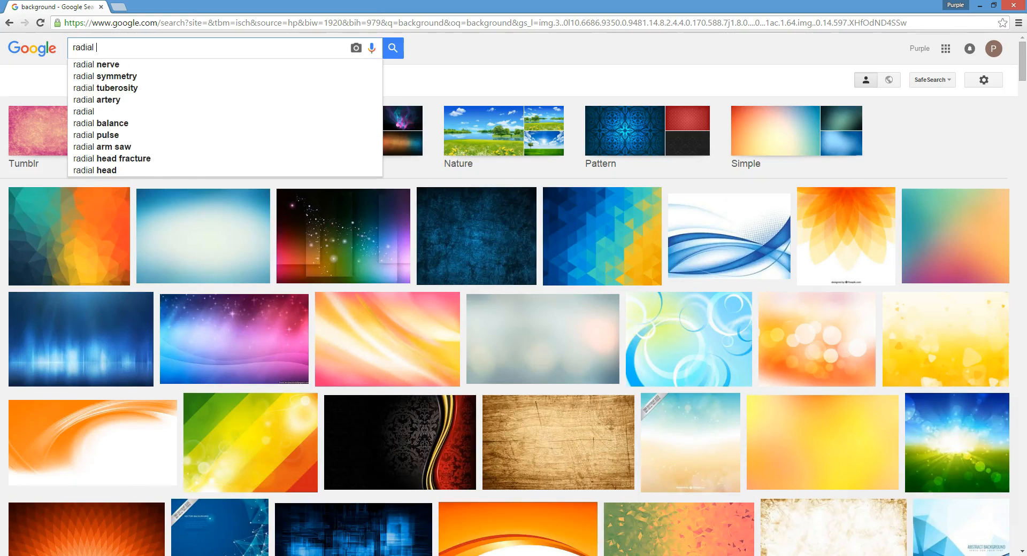
type("background")
key("Return")
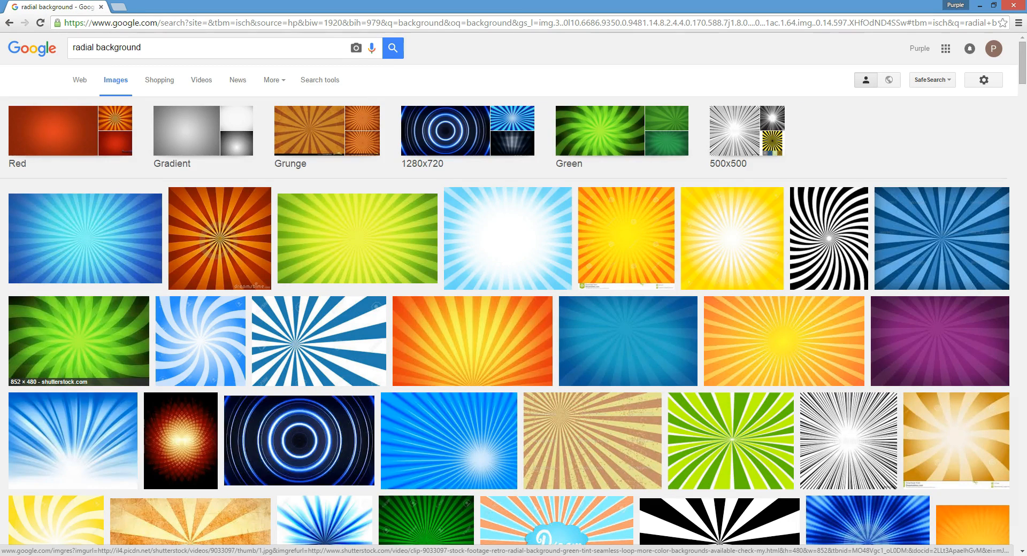
- Preview the green swirling radial background and the blue and white radial burst from the image results
left_click(78, 341)
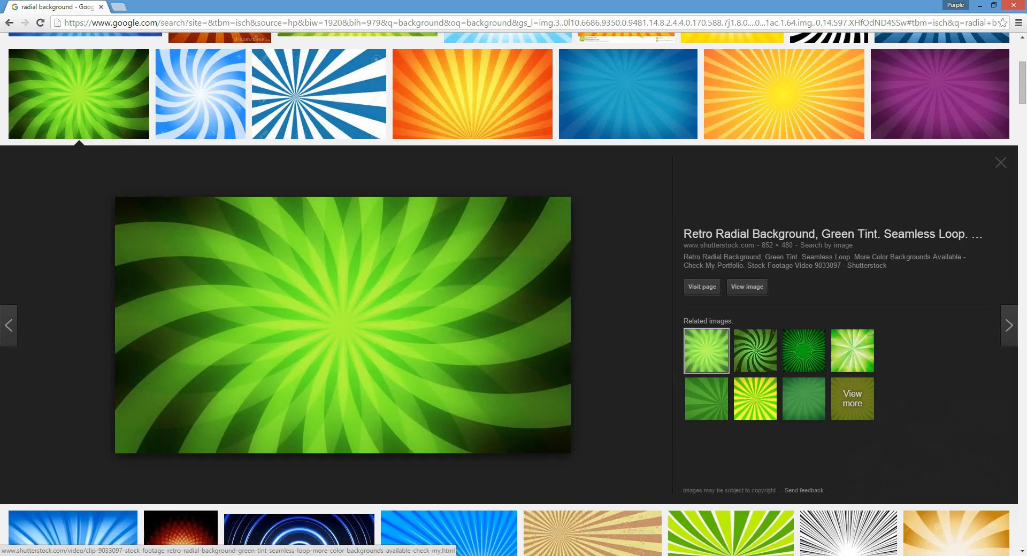
scroll(324, 214, "down", 9)
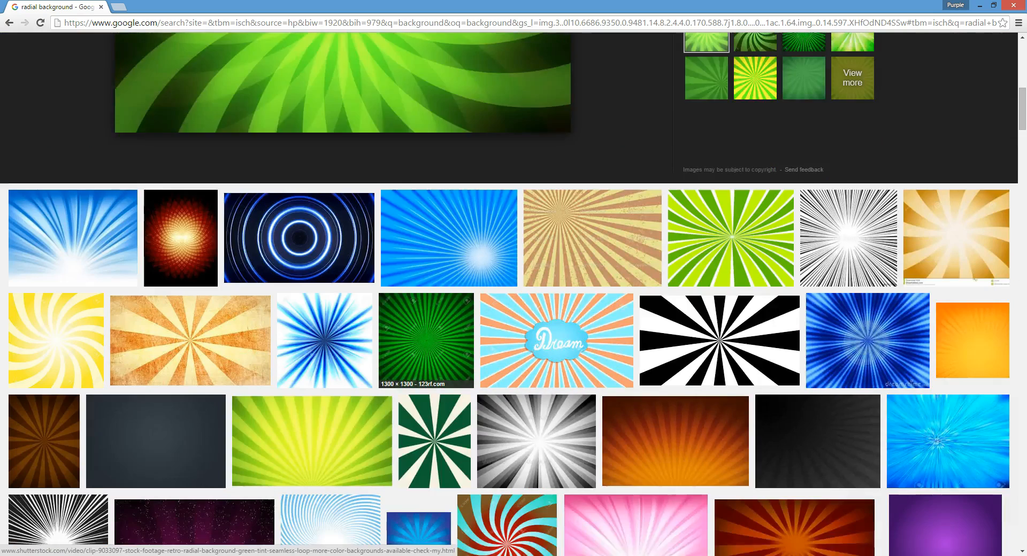
left_click(324, 182)
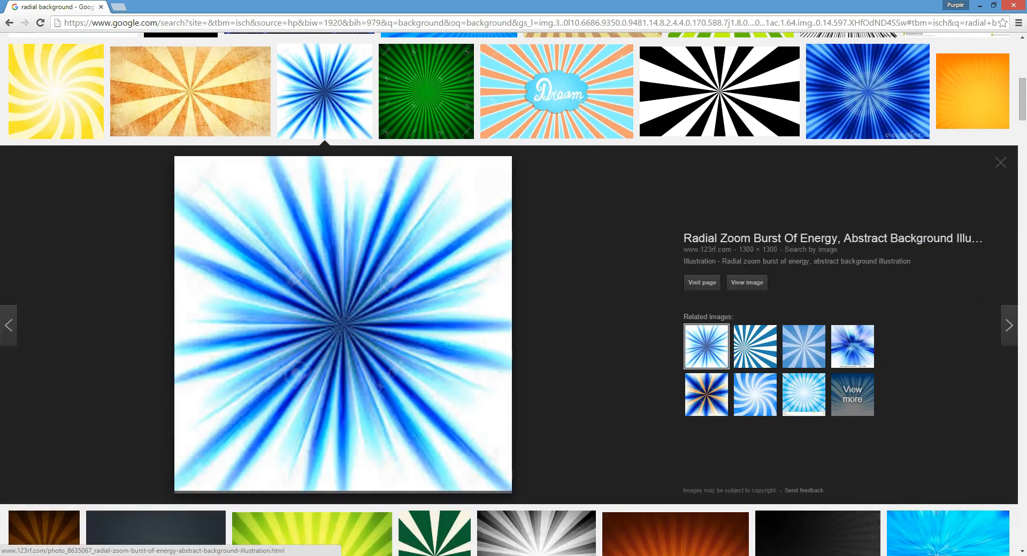
- Switch back to Photoshop and place the image "maxresdefault (1)" from the bgs folder into the document
key("alt+Tab")
left_click(30, 7)
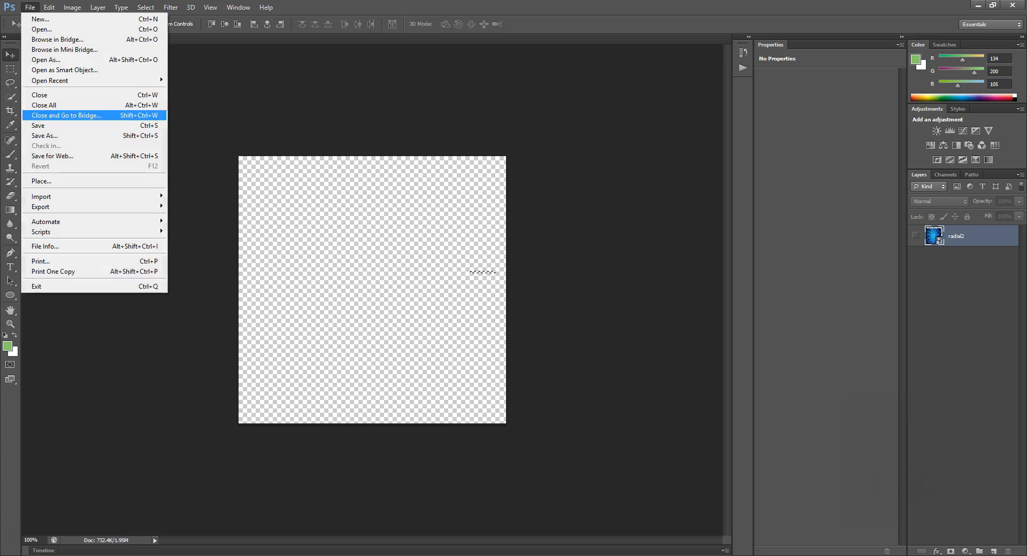
left_click(72, 7)
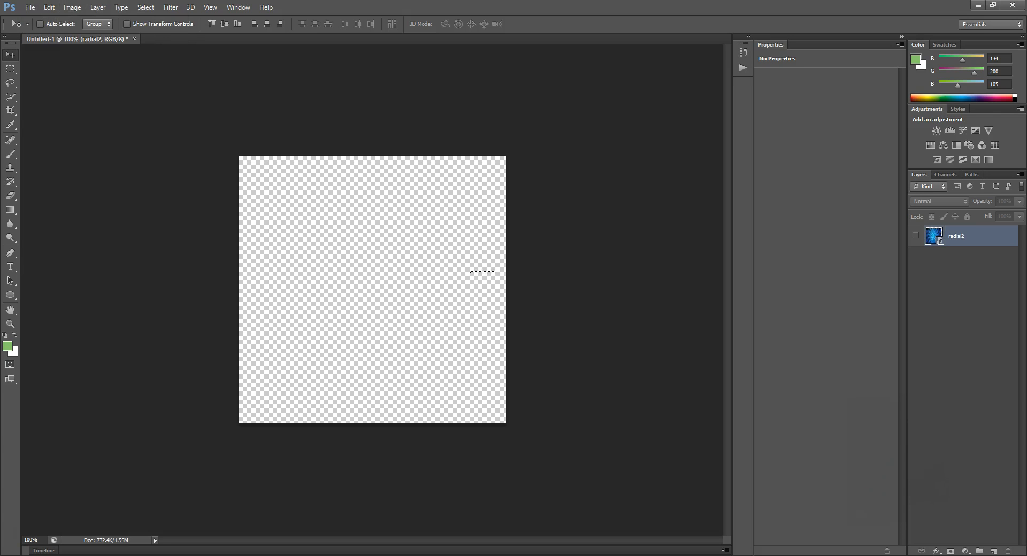
left_click(30, 7)
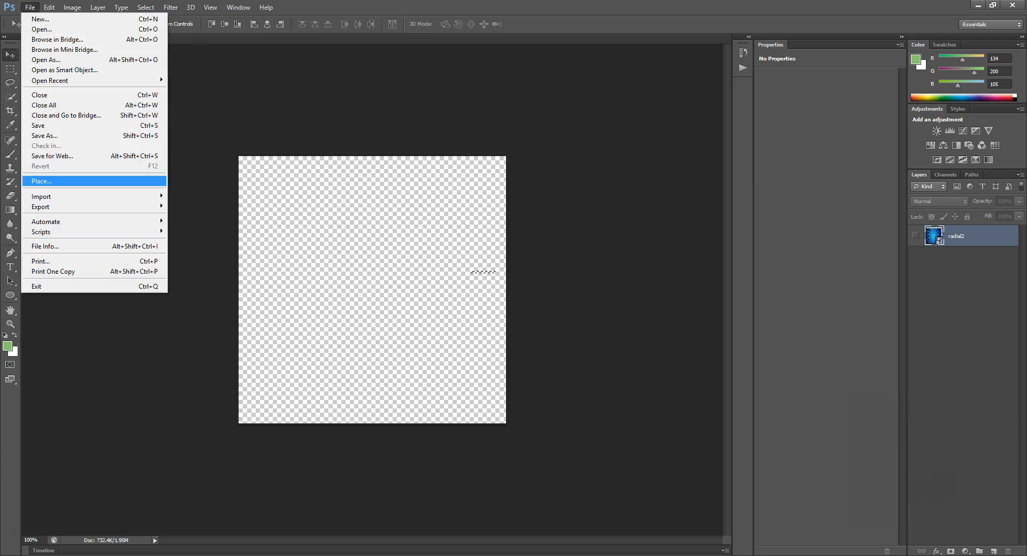
left_click(42, 181)
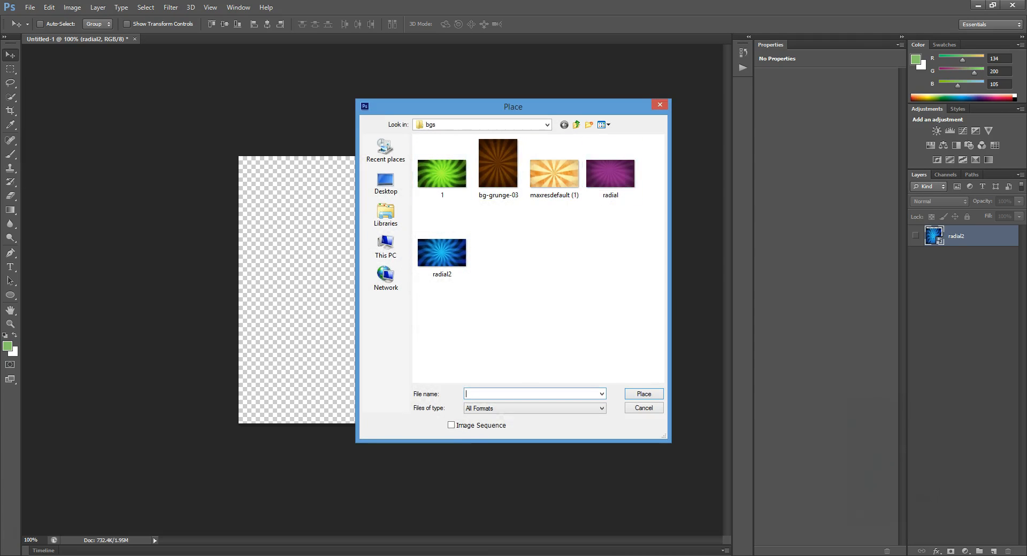
double_click(554, 171)
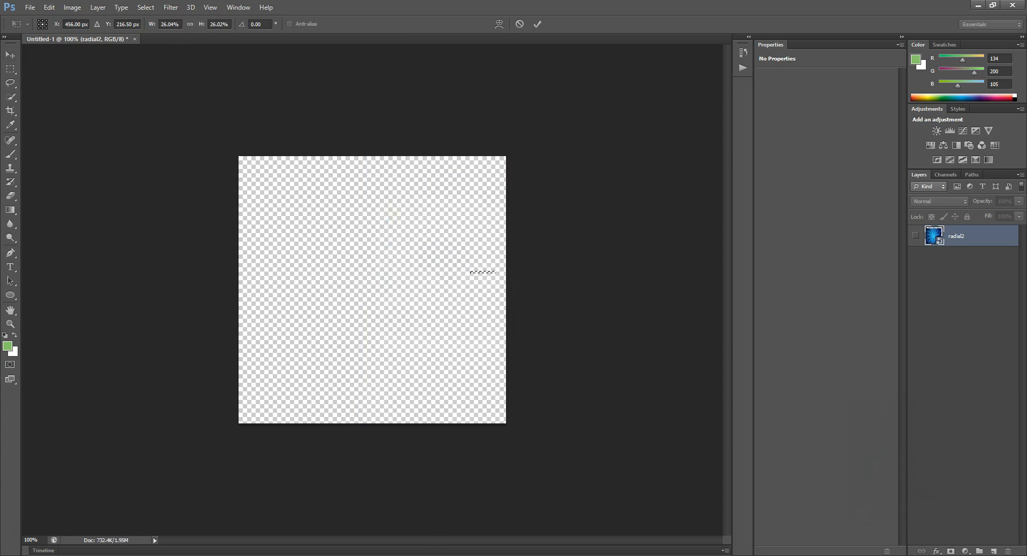
- Move and stretch the placed image to about 28.75% width and 49.72% height so it covers the whole canvas
left_click_drag(468, 254, 360, 212)
left_click_drag(373, 306, 372, 423)
left_click_drag(238, 156, 211, 137)
left_click_drag(389, 265, 398, 265)
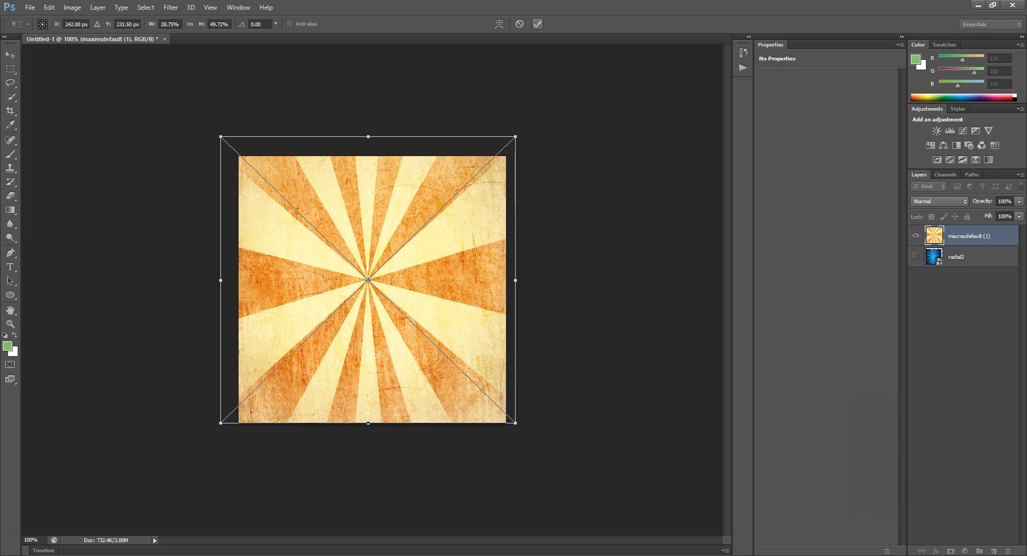
left_click(537, 24)
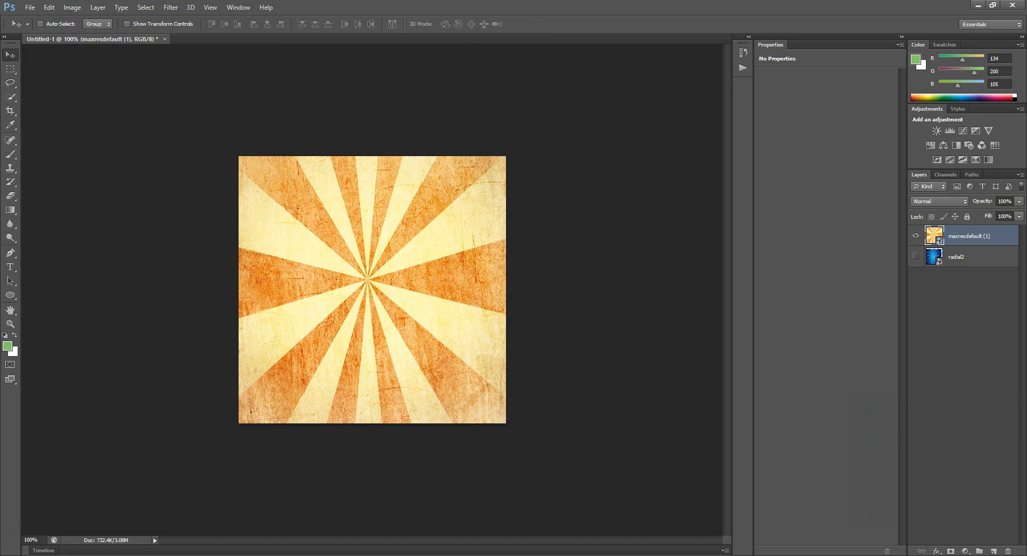
- Select the entire canvas and align the orange sunburst layer to the selection by vertical centers and horizontal centers
key("ctrl+a")
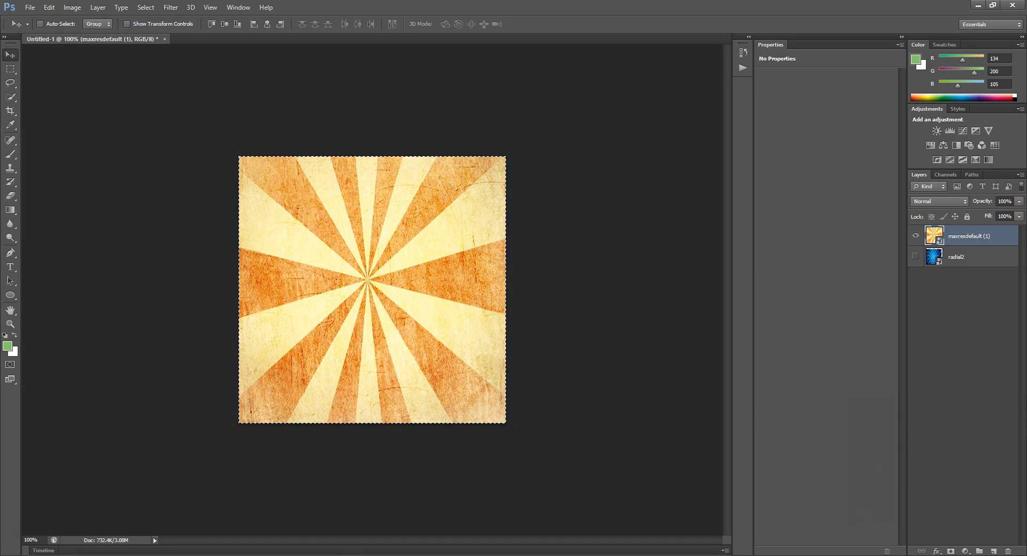
left_click(97, 7)
left_click(98, 7)
left_click(121, 7)
mouse_move(98, 7)
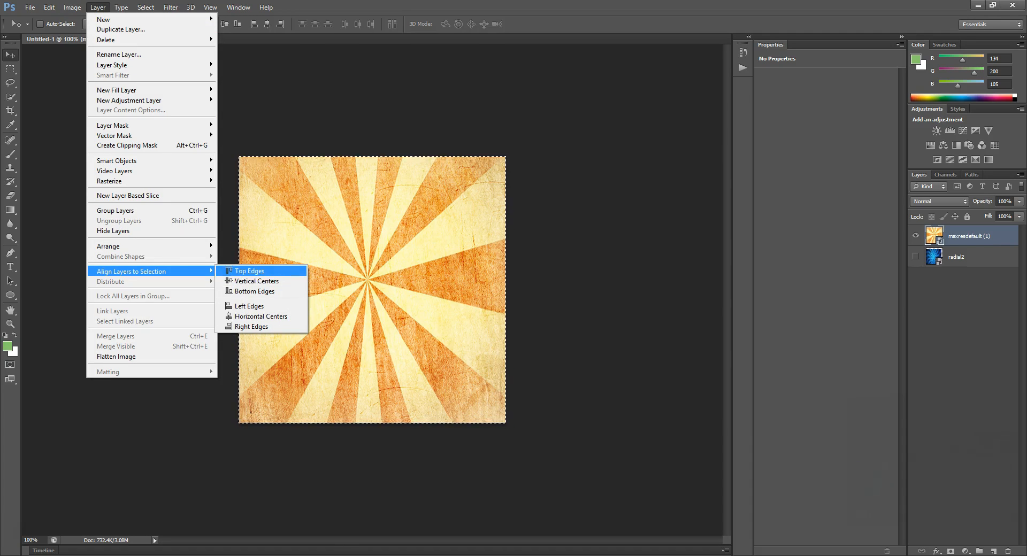
left_click(257, 281)
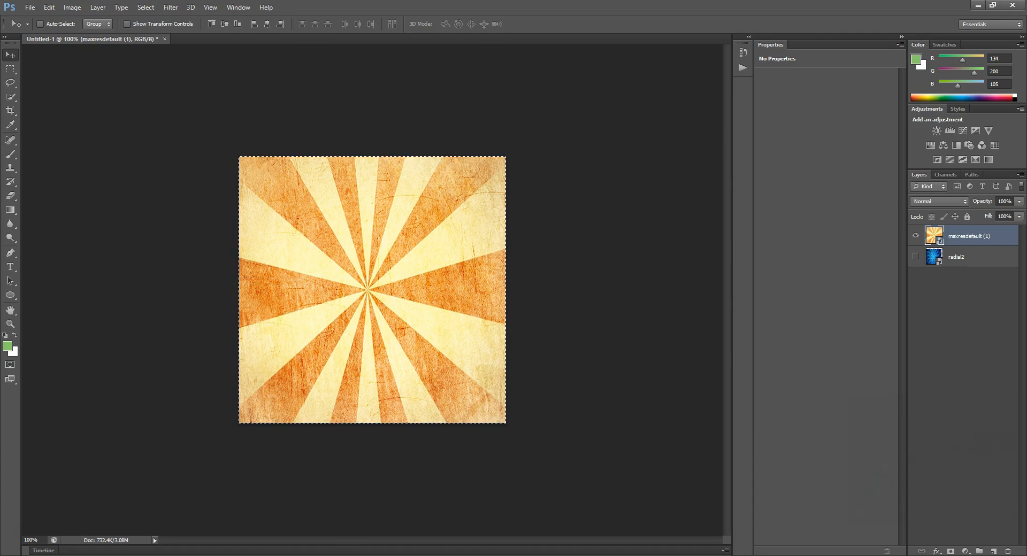
left_click(98, 8)
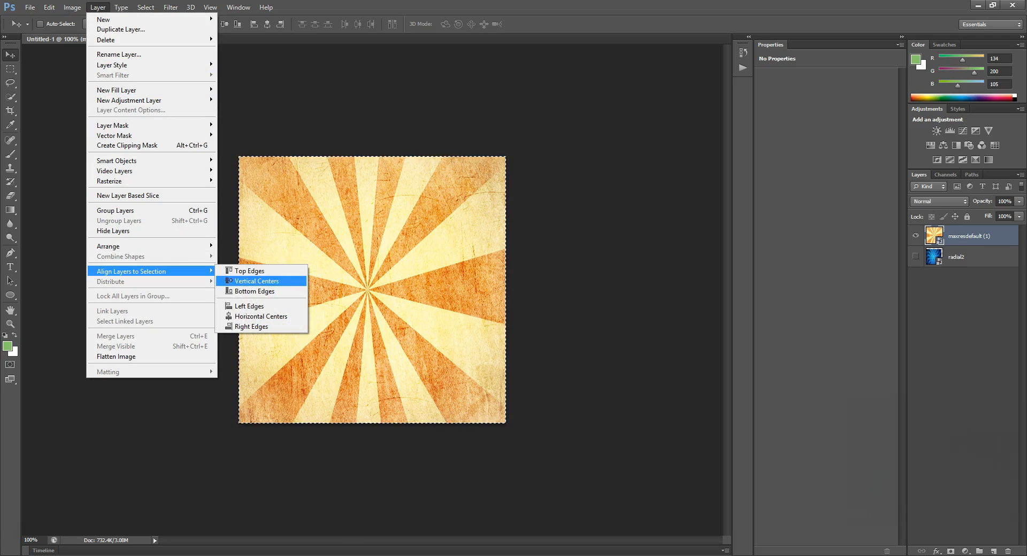
left_click(262, 316)
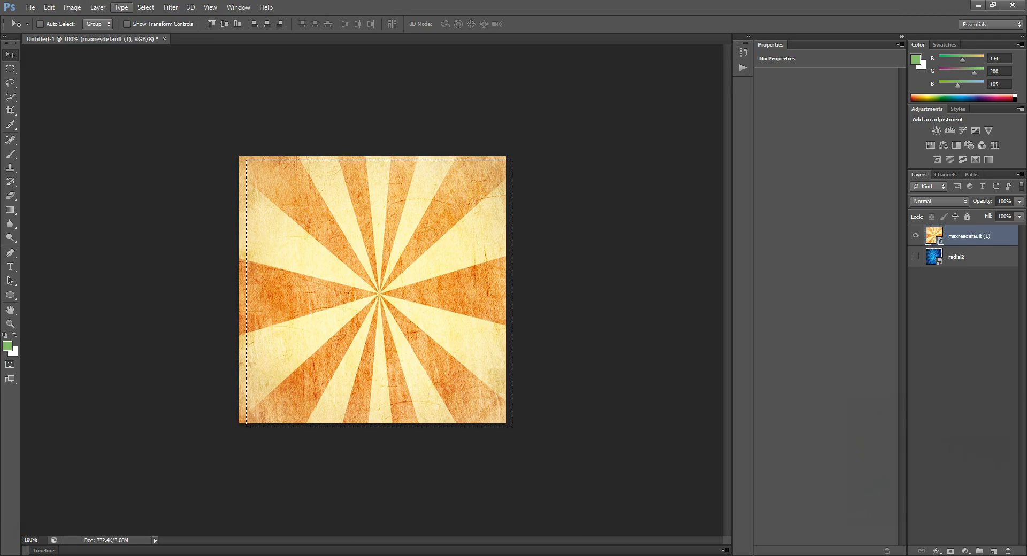
- Realign the orange sunburst layer to the selection by vertical centers and horizontal centers, moving it back over the canvas
left_click(98, 7)
mouse_move(131, 271)
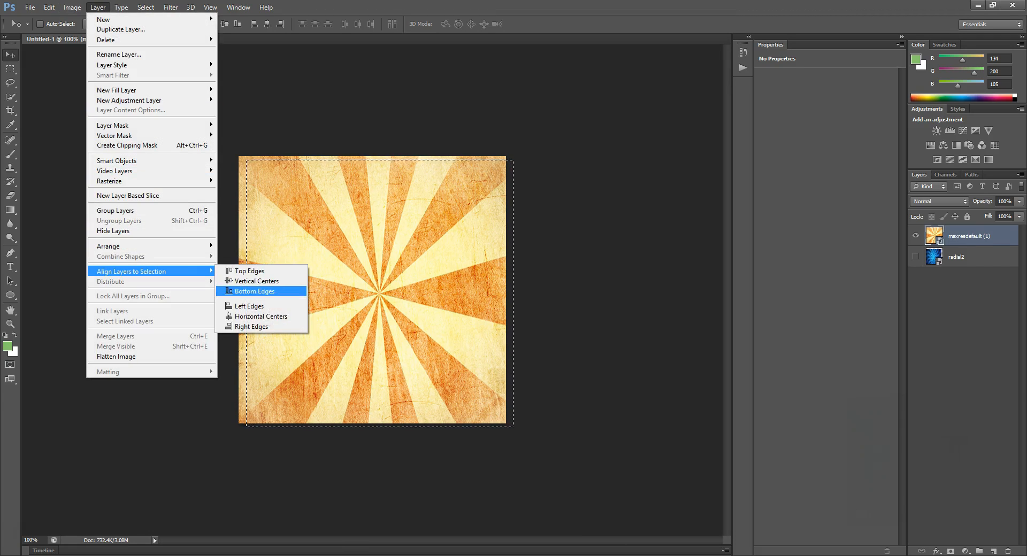
left_click(257, 281)
left_click(98, 7)
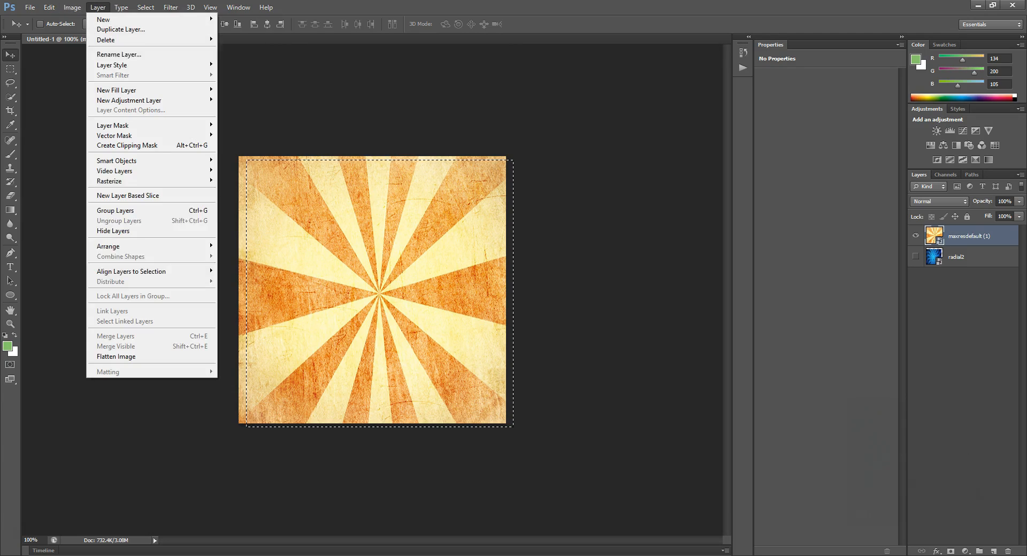
left_click(257, 316)
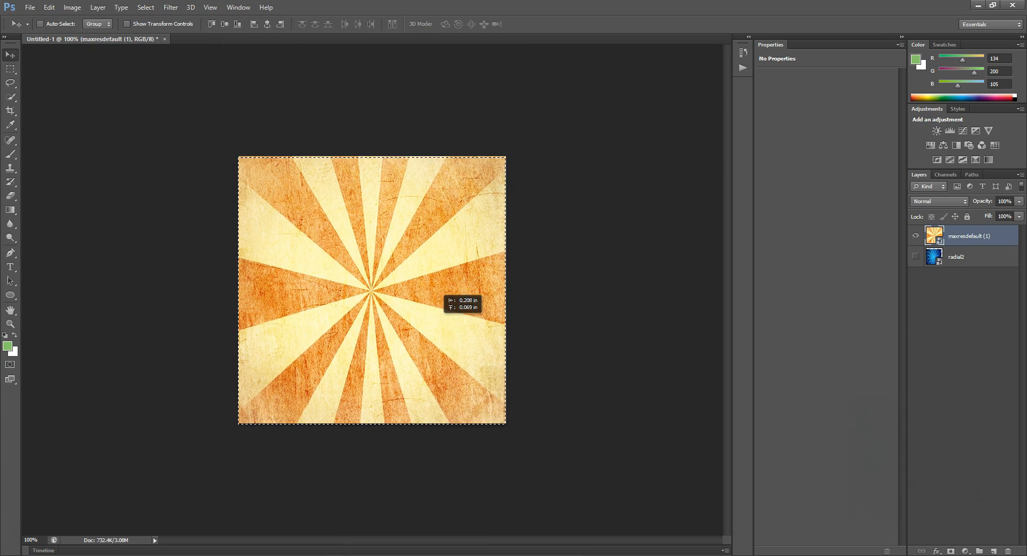
left_click(98, 6)
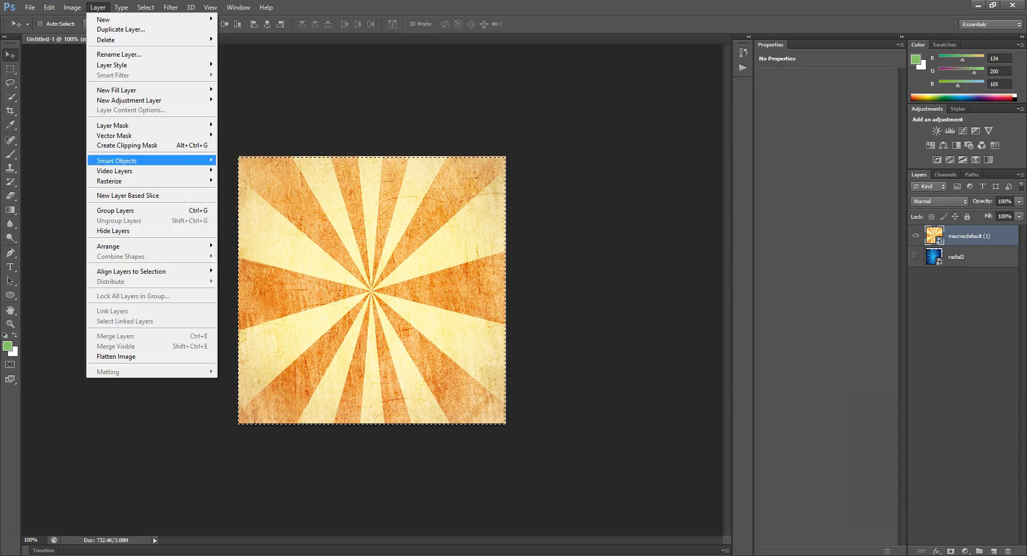
left_click(256, 281)
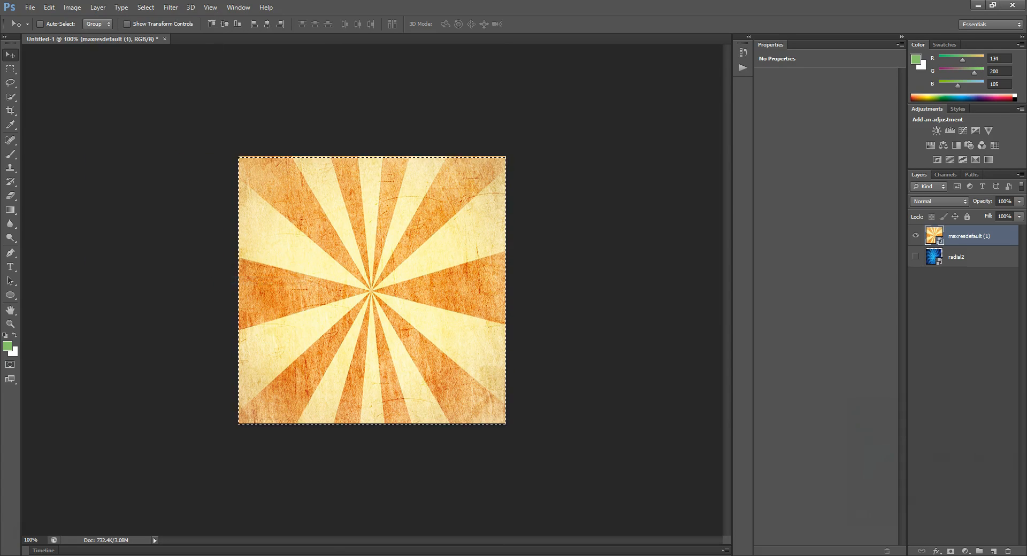
left_click(98, 7)
left_click(97, 7)
- Move the sunburst layer partly off the canvas, try aligning it to the selection by vertical centers, and close its opened smart object contents
left_click_drag(358, 227, 433, 55)
left_click(121, 7)
mouse_move(98, 7)
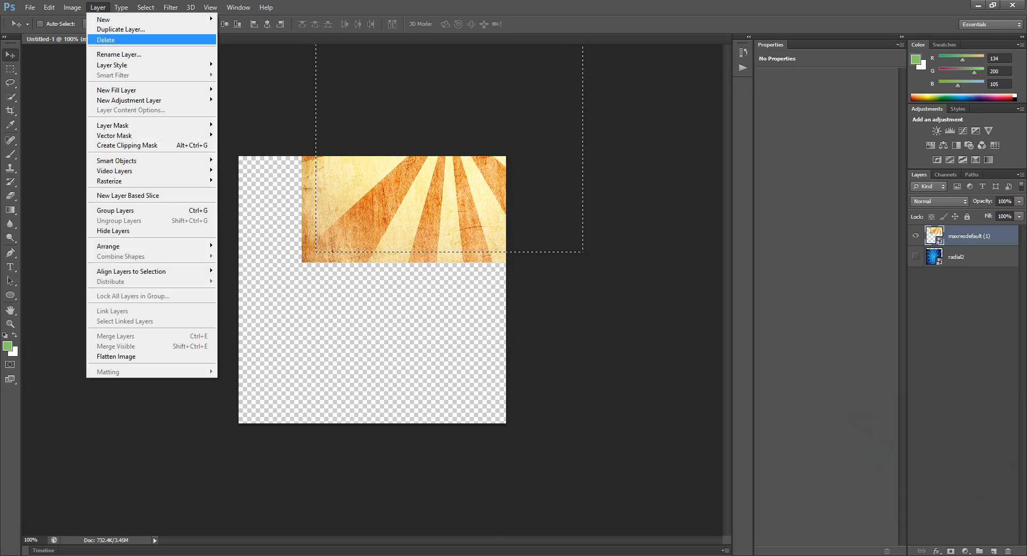
mouse_move(139, 271)
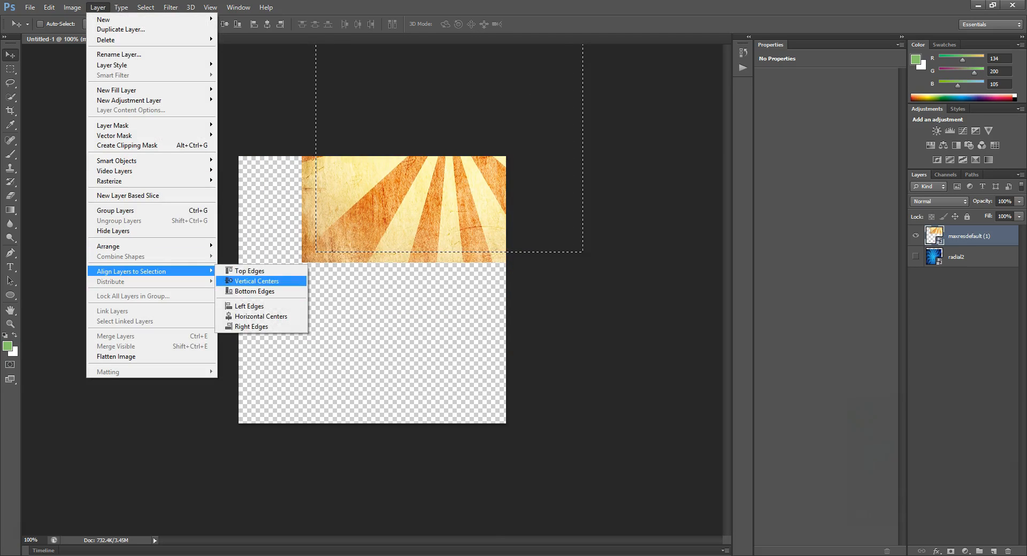
left_click(254, 281)
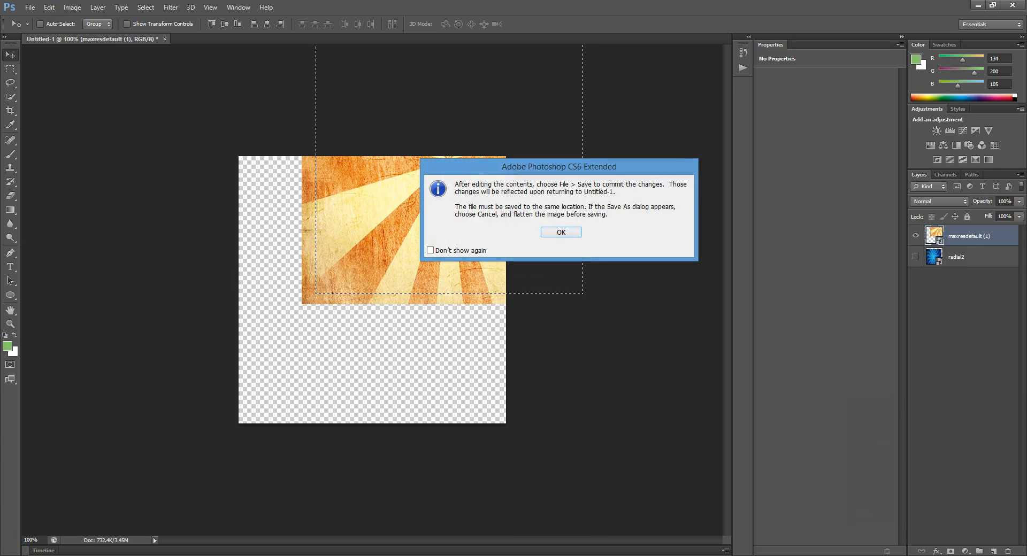
key("Return")
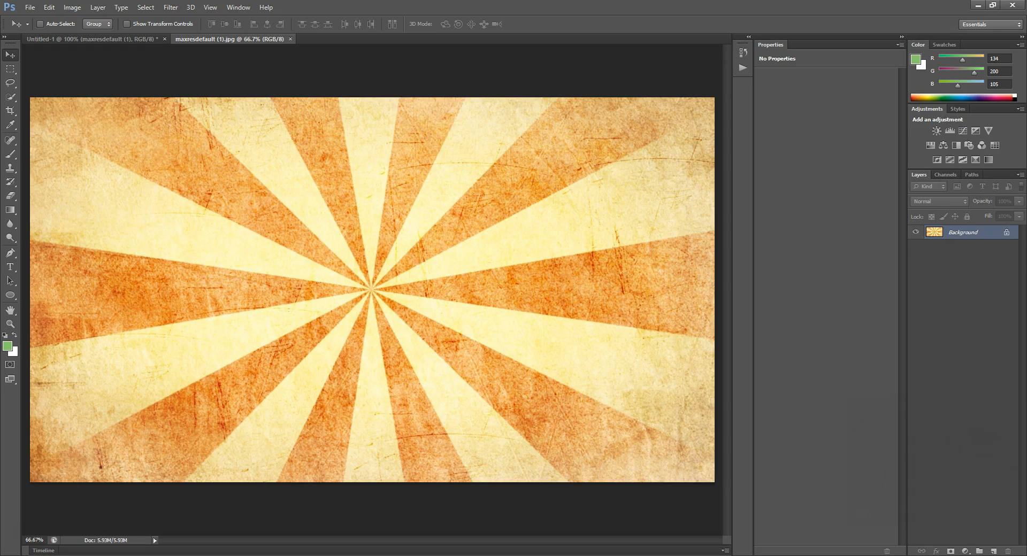
left_click(290, 39)
- Move the sunburst layer back so it covers the canvas with its rays meeting near the centre, and deselect
left_click_drag(448, 236, 364, 357)
left_click_drag(449, 337, 448, 347)
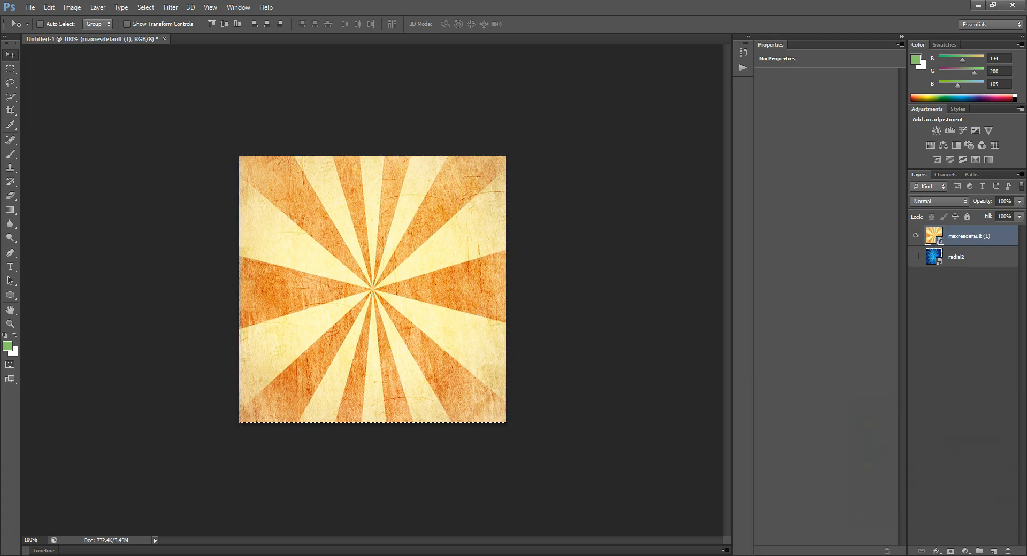
key("ctrl+d")
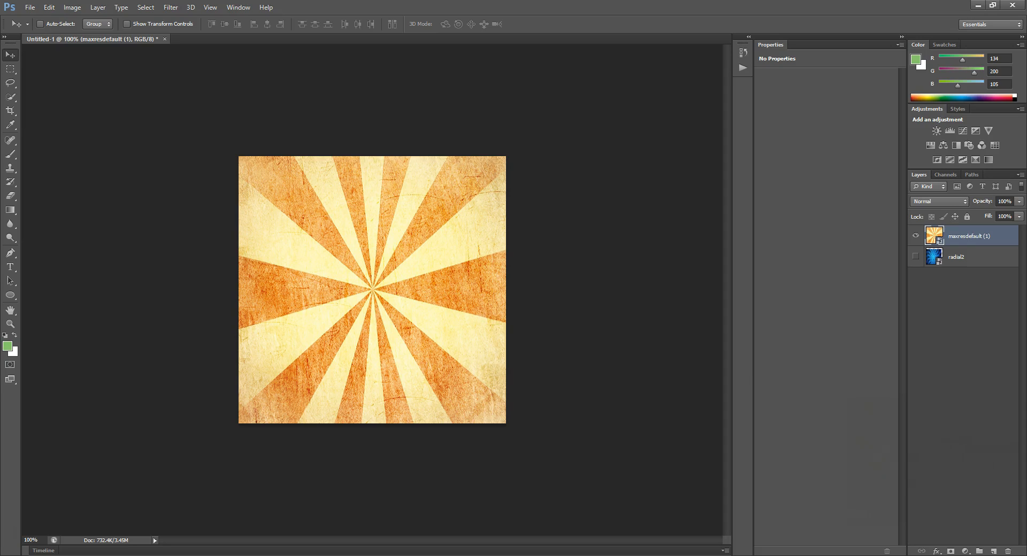
- Open the blending options of the maxresdefault (1) layer and try out Bevel & Emboss with Contour
right_click(963, 232)
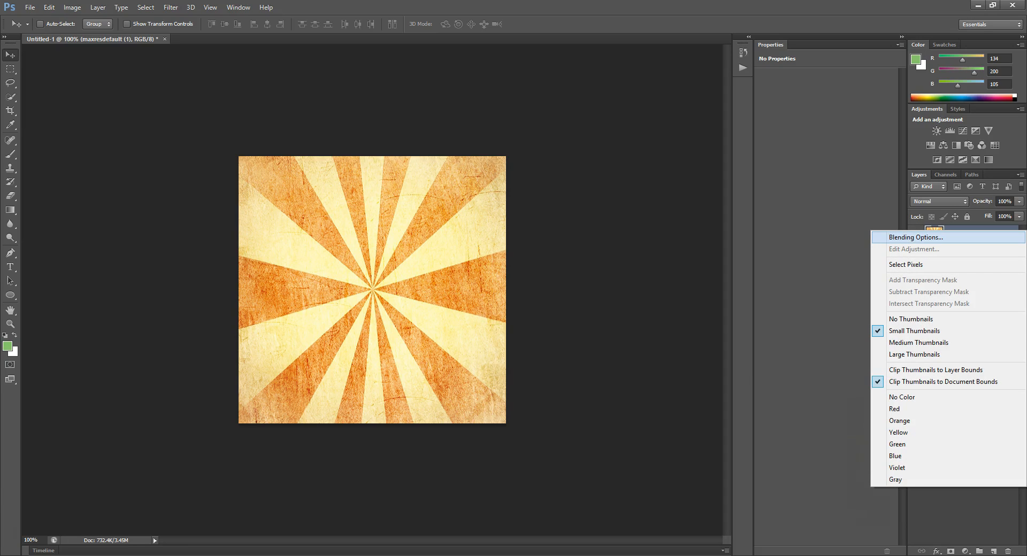
left_click(916, 237)
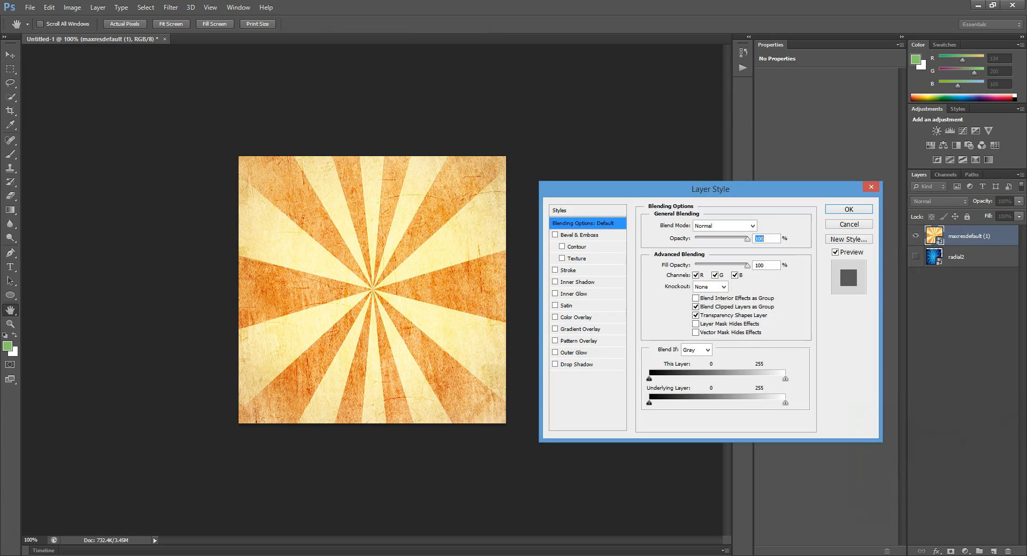
left_click(563, 247)
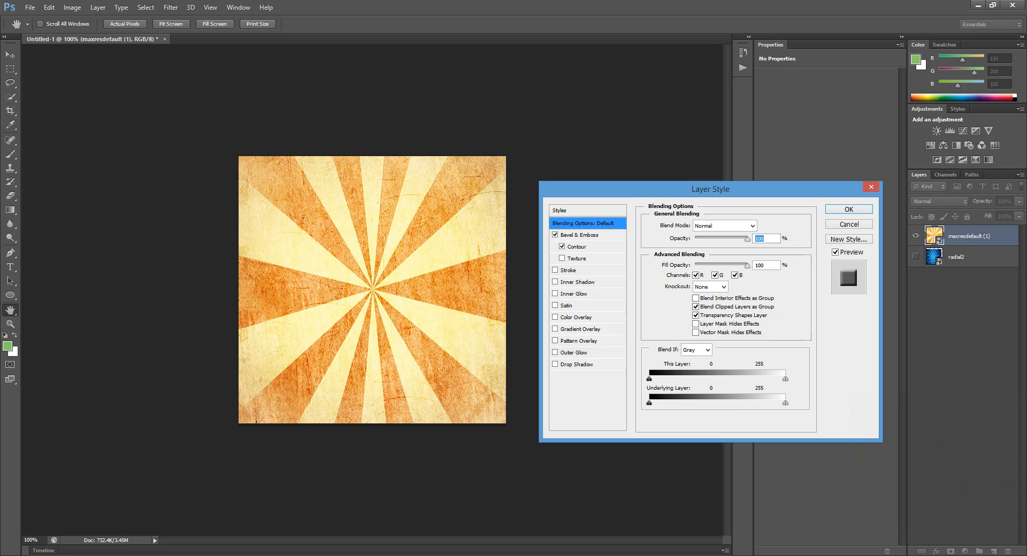
left_click(562, 258)
left_click(563, 258)
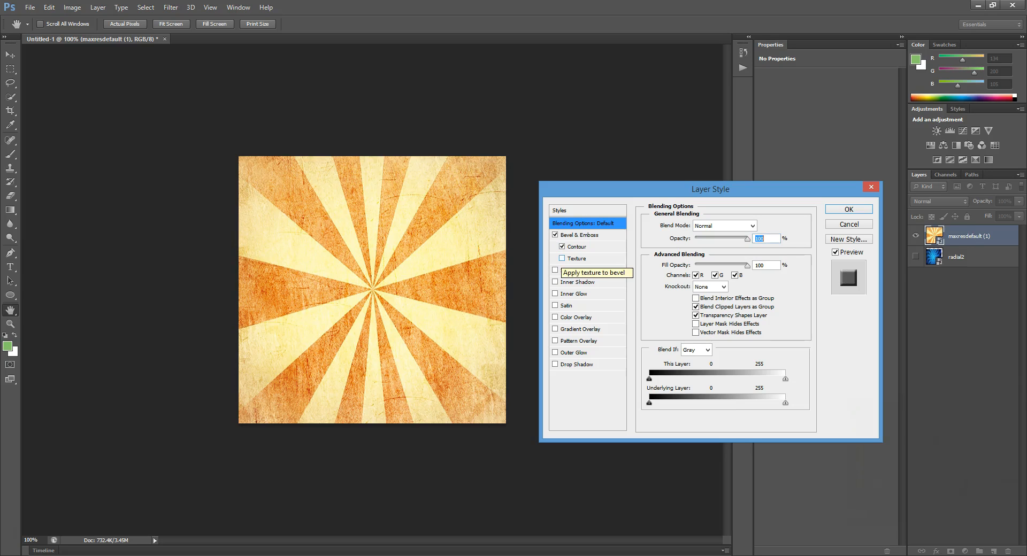
left_click(562, 247)
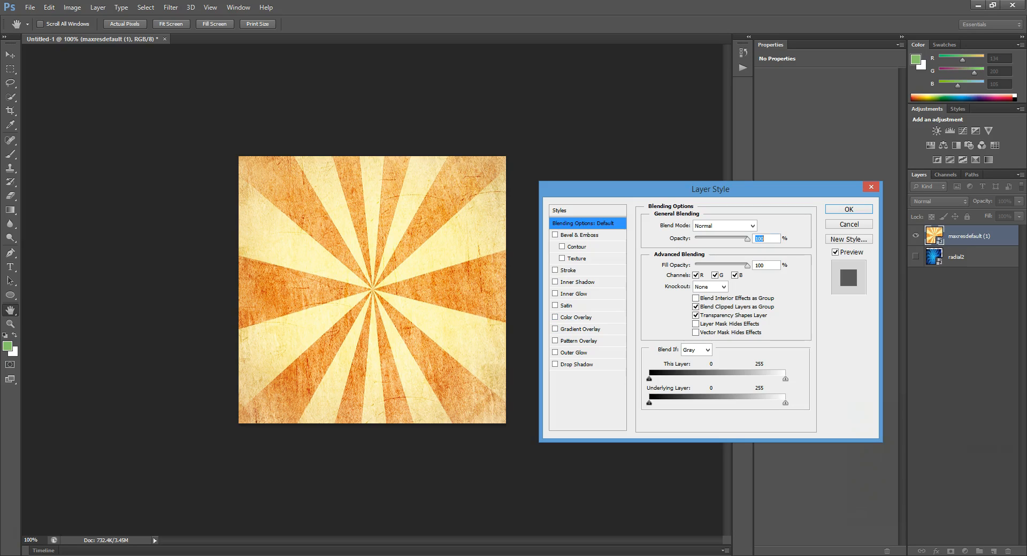
- Try a Color Overlay, and replace it with a black-to-white linear Gradient Overlay at 39% opacity with the layer at full opacity
left_click(556, 317)
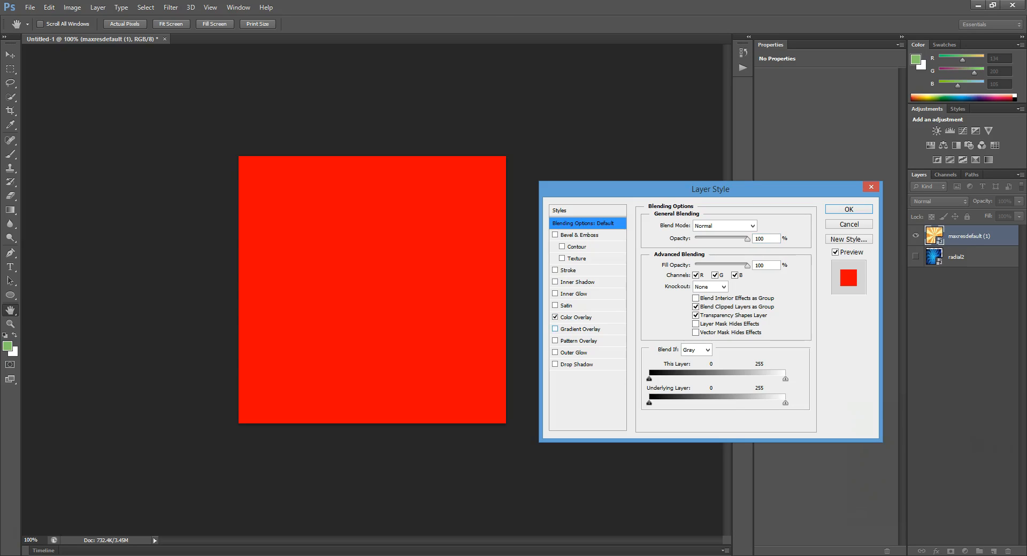
left_click(556, 317)
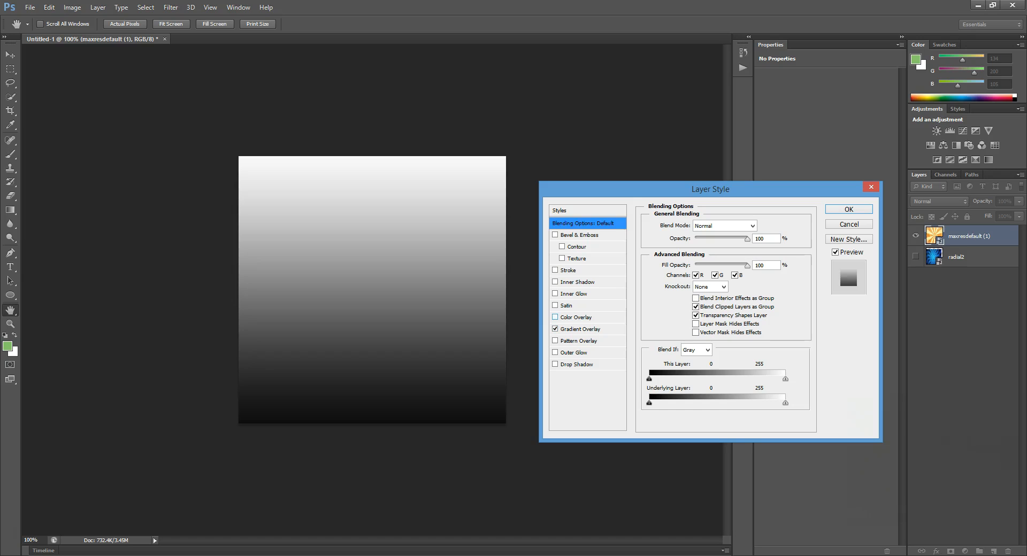
left_click_drag(747, 240, 687, 239)
left_click(581, 329)
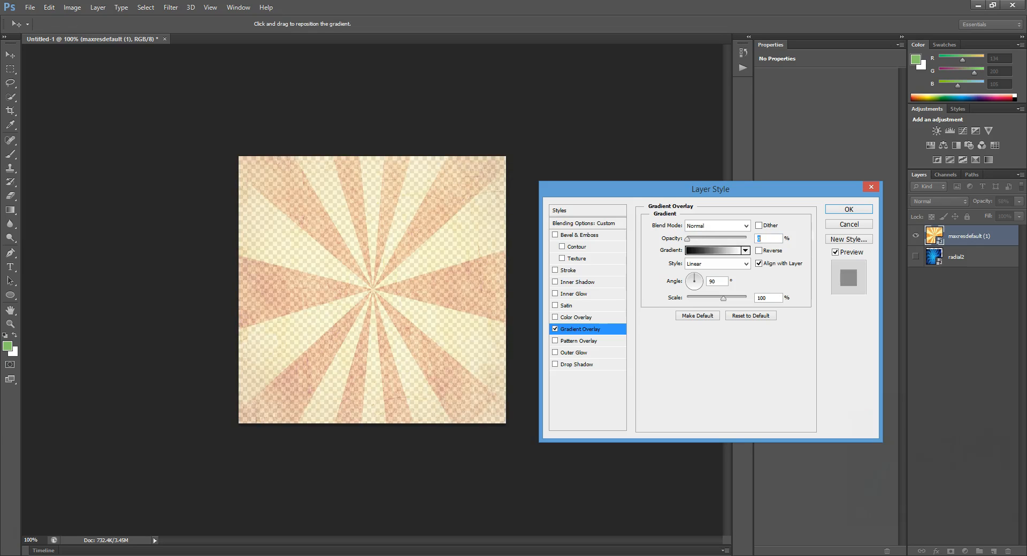
left_click(584, 224)
mouse_move(725, 240)
left_mouse_down()
mouse_move(748, 239)
mouse_move(710, 239)
left_mouse_up()
left_click(581, 329)
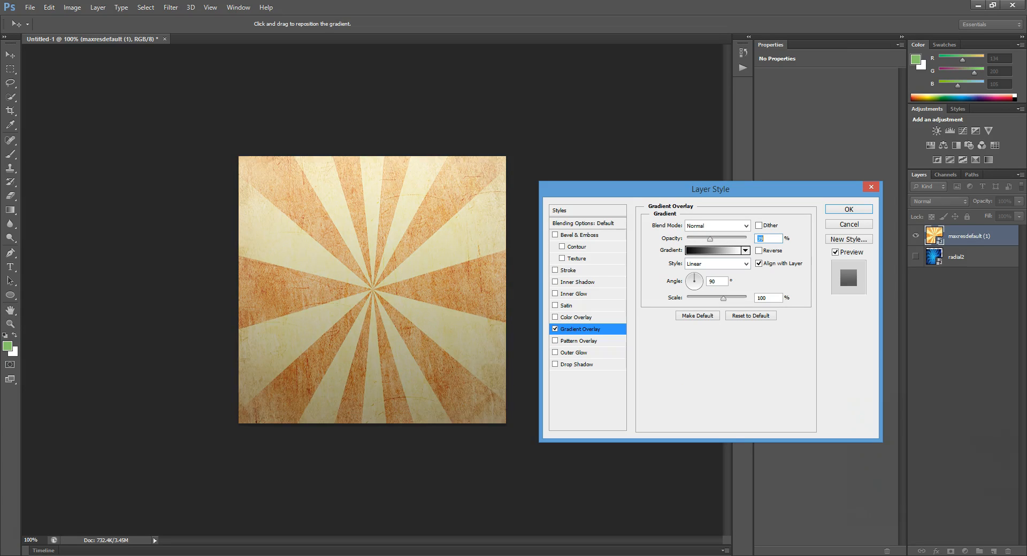
- Try the Red, Green preset for the gradient overlay, discard it, and turn the Gradient Overlay off
left_click(714, 250)
double_click(467, 137)
left_click(625, 193)
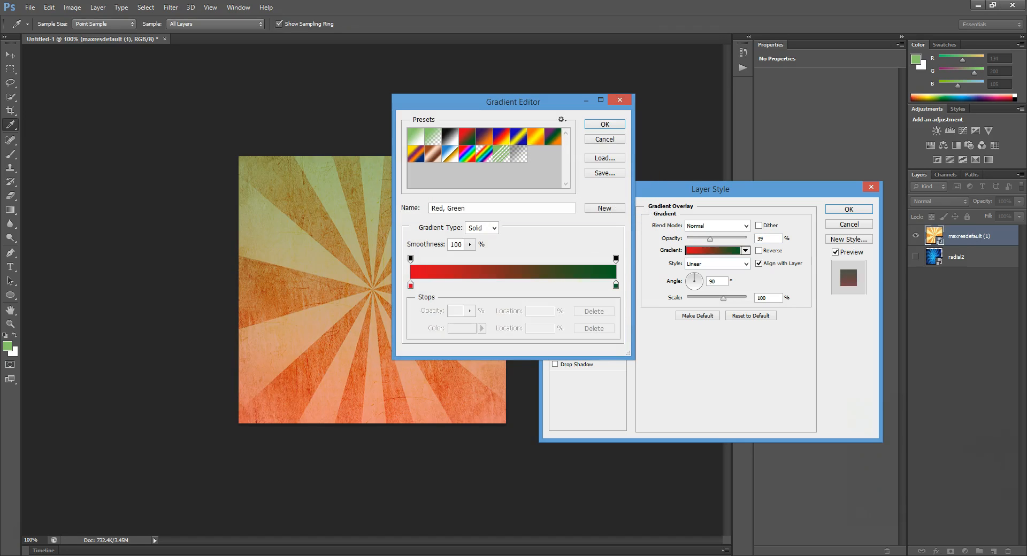
left_click(620, 99)
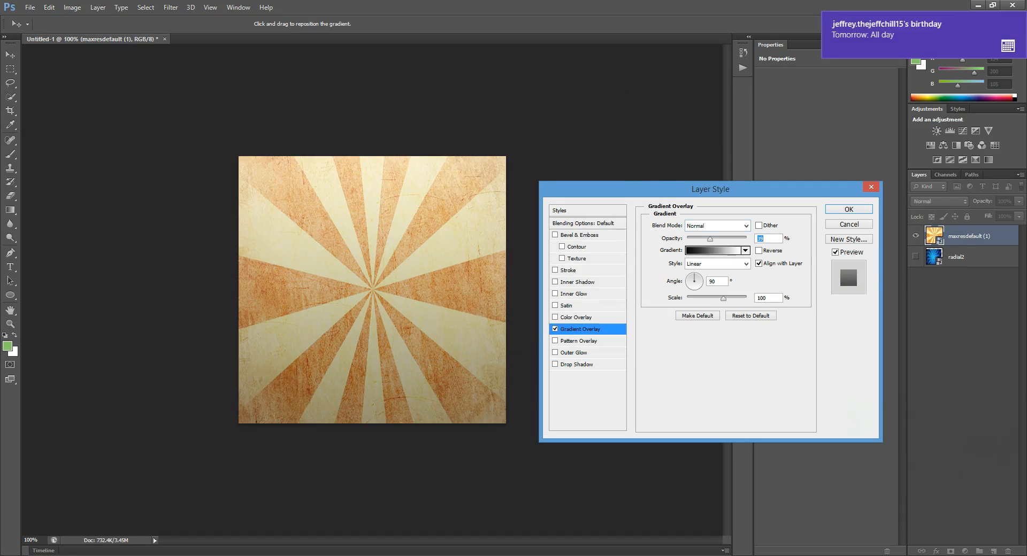
left_click(714, 251)
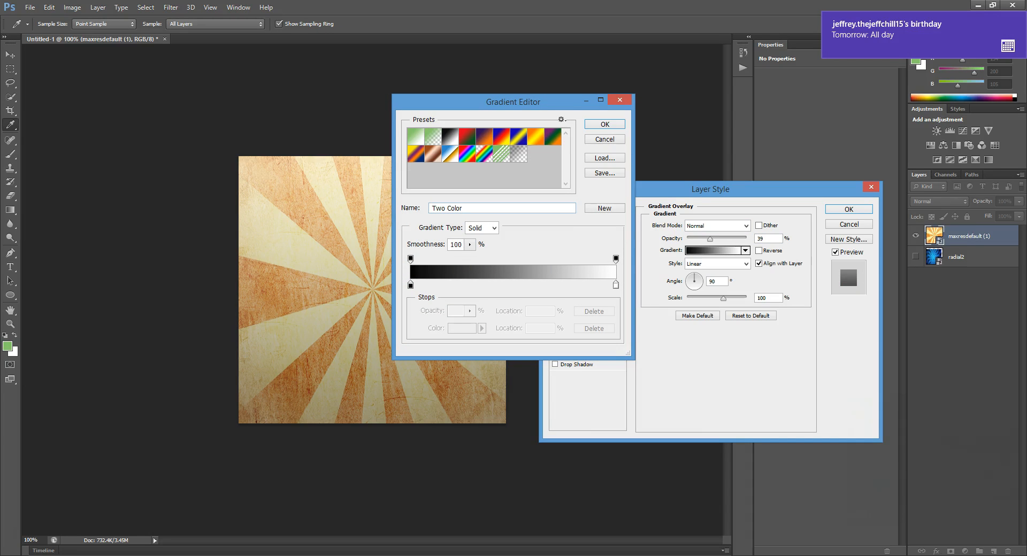
left_click(619, 100)
left_click_drag(710, 239, 688, 239)
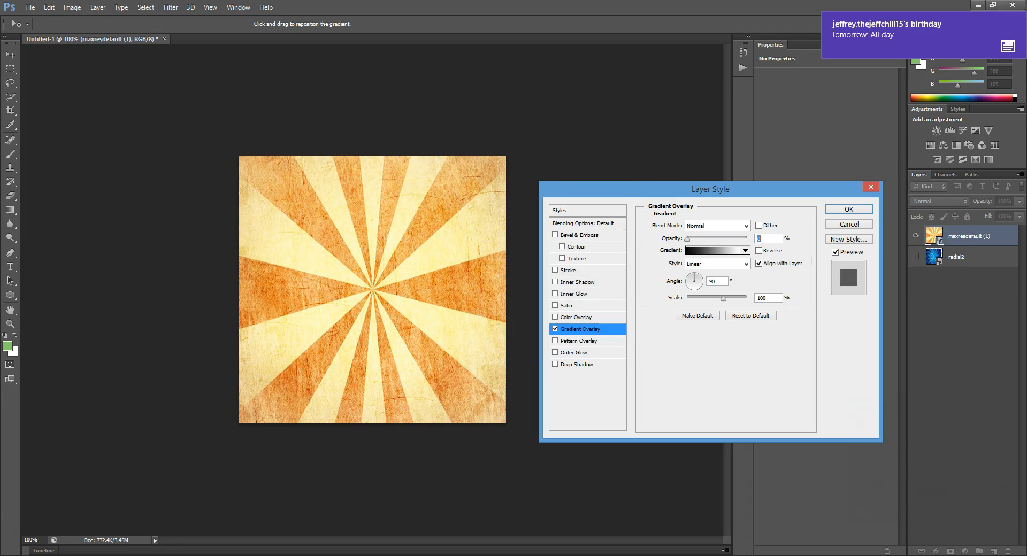
left_click(555, 329)
- Turn on a red Color Overlay for the sunburst layer with its opacity lowered to 28%
left_click(556, 318)
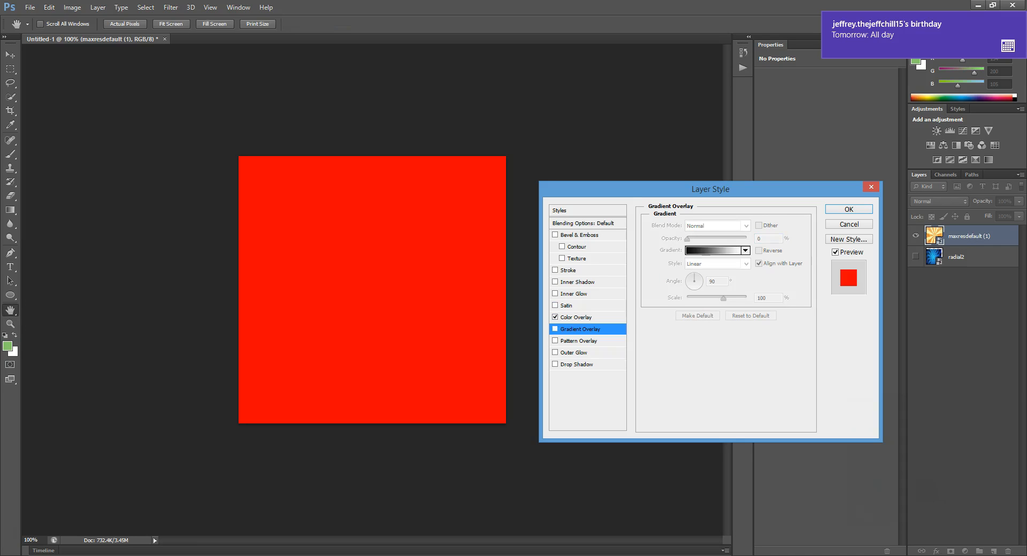
left_click(576, 318)
left_click_drag(739, 239, 702, 240)
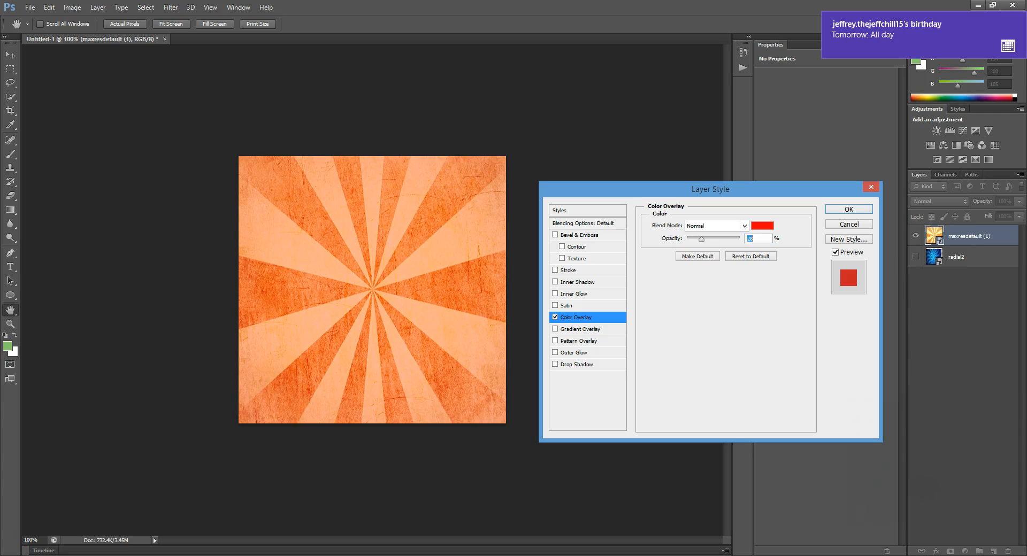
- Set the overlay color to dark purple 560a43 and its opacity to 39%
left_click(763, 225)
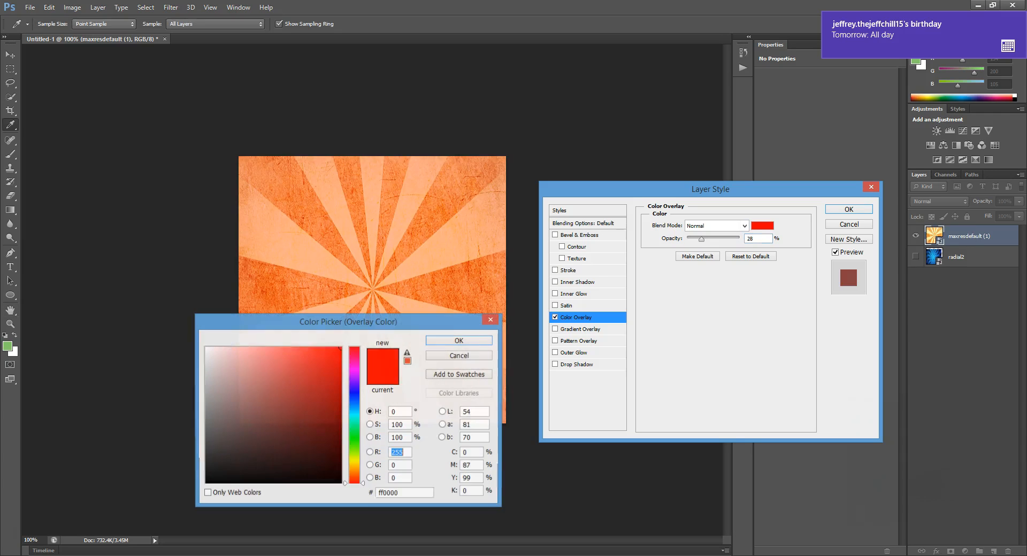
left_click_drag(327, 449, 337, 456)
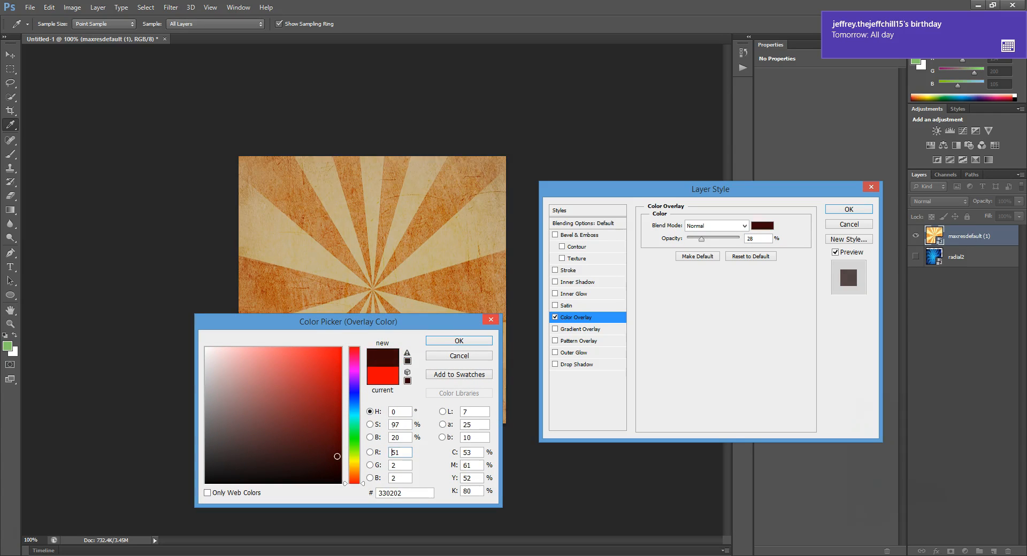
left_click_drag(354, 381, 354, 364)
left_click(392, 453)
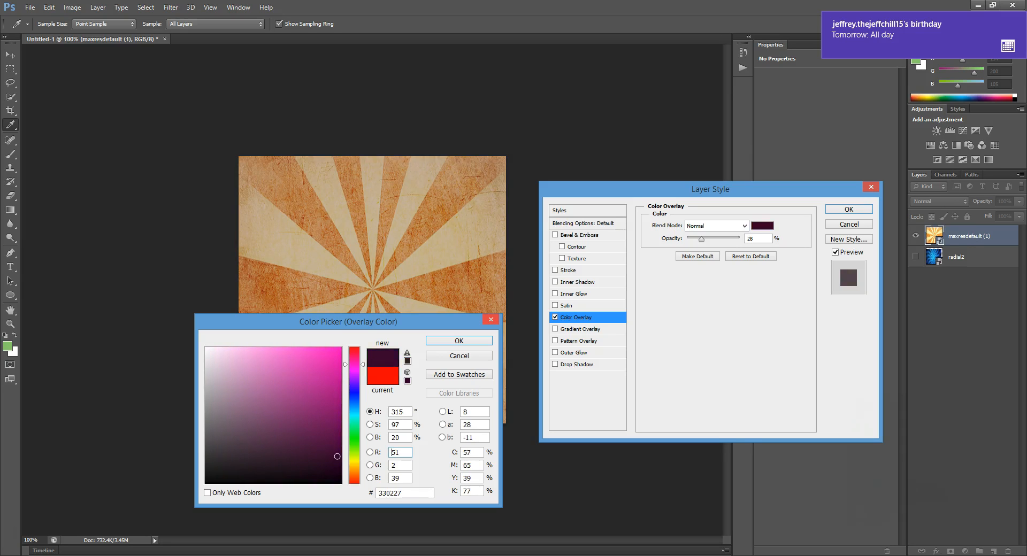
left_click(326, 437)
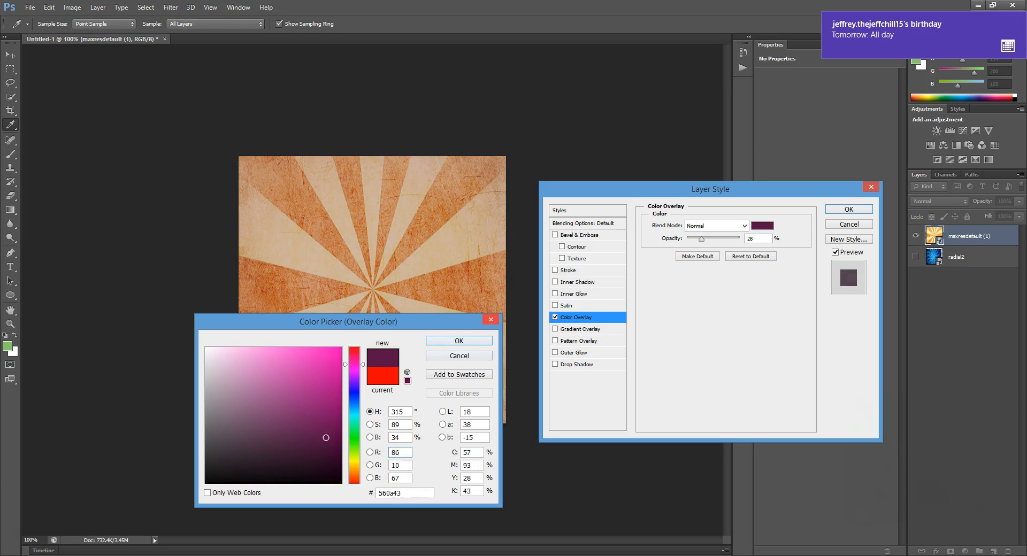
key("Return")
type("5135")
type("39")
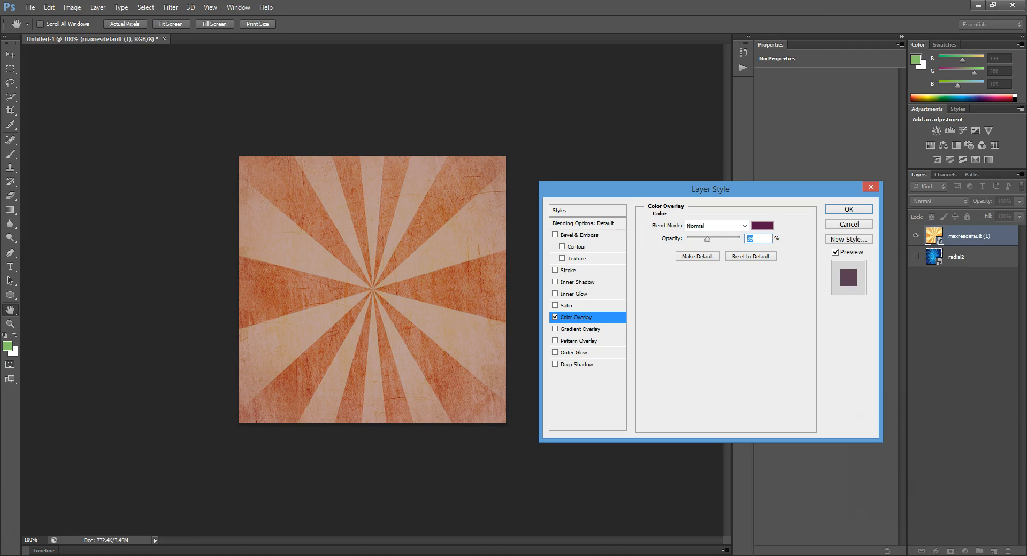
- Change the overlay color to black 000000 and set the overlay opacity to 33%
left_click(762, 226)
left_click(341, 484)
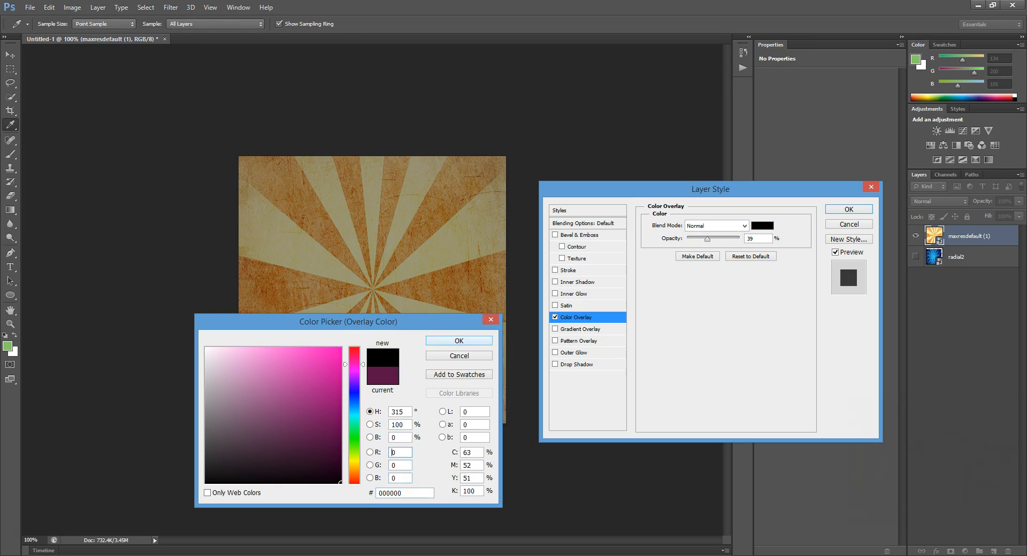
key("Return")
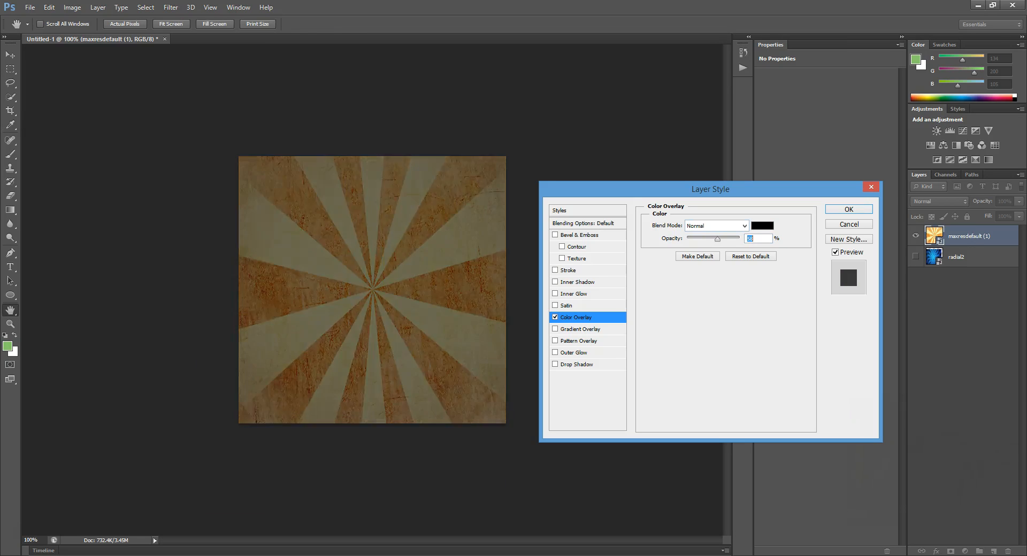
type("30")
type("24")
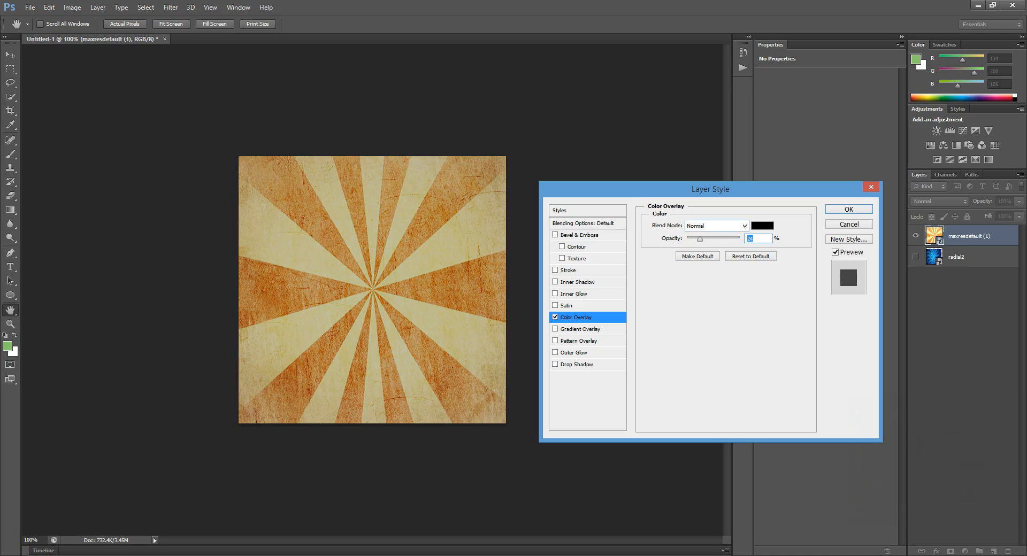
type("33")
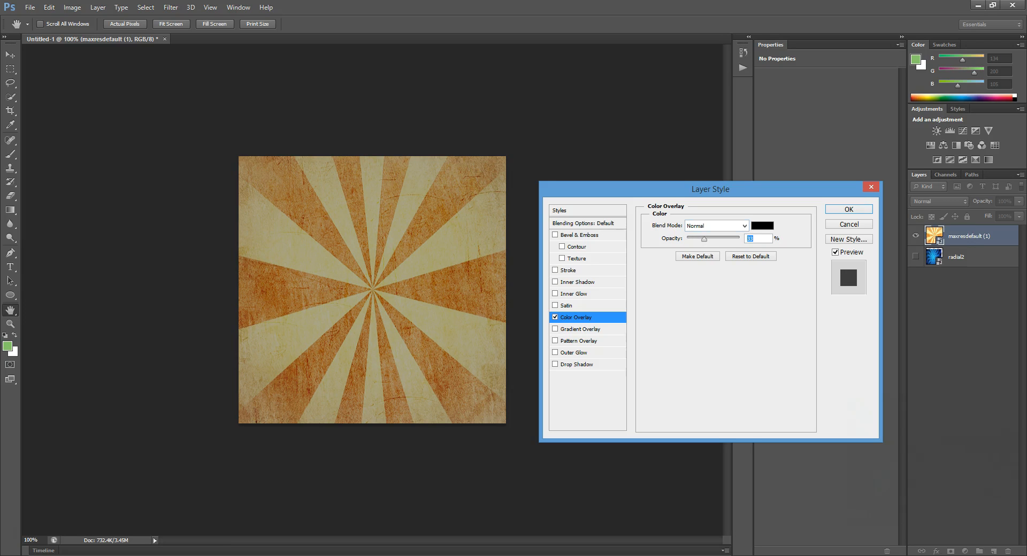
- Change the sunburst layer's overlay color from black to a dark magenta
left_click(762, 225)
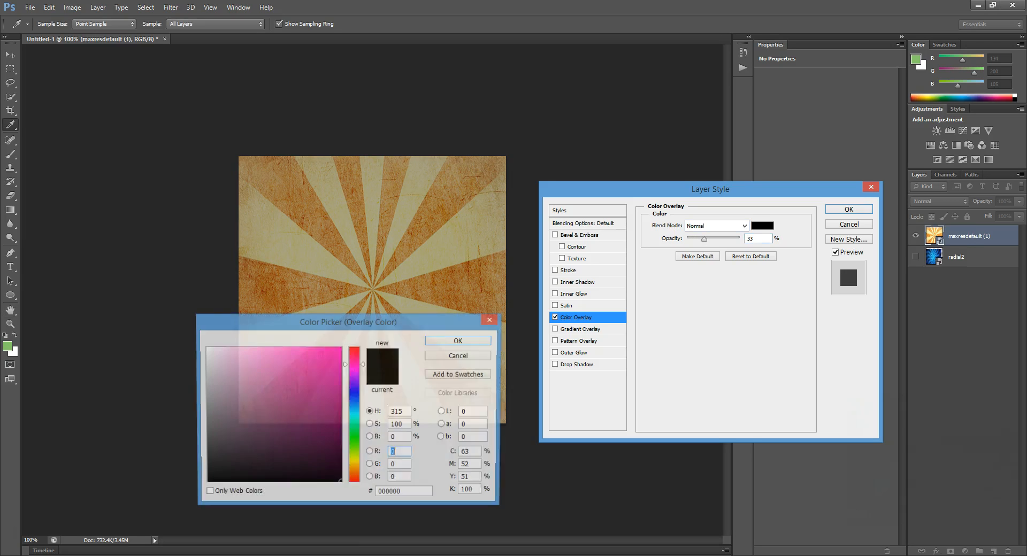
mouse_move(315, 423)
left_mouse_down()
mouse_move(323, 449)
mouse_move(330, 428)
left_mouse_up()
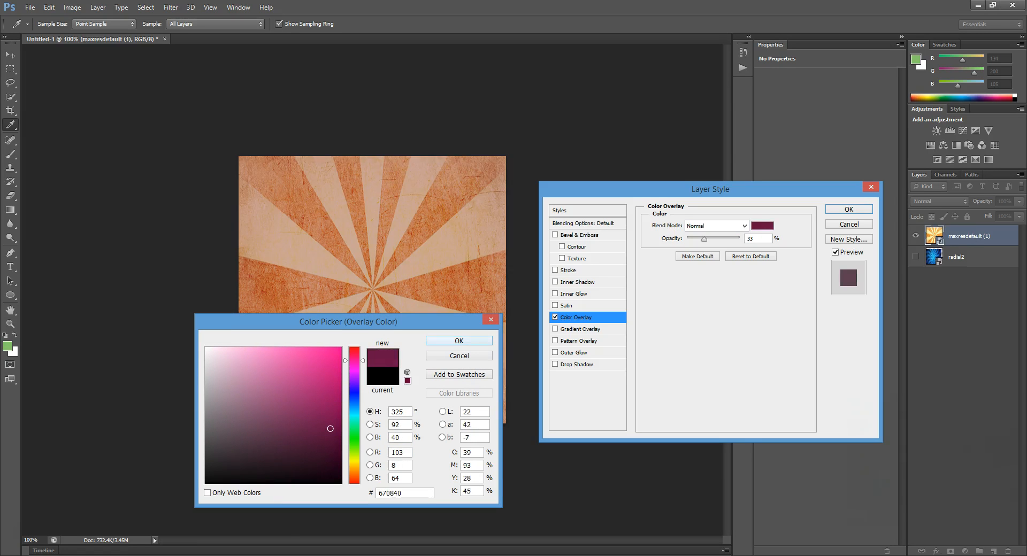
left_click(333, 400)
left_click_drag(332, 400, 336, 445)
left_click(459, 341)
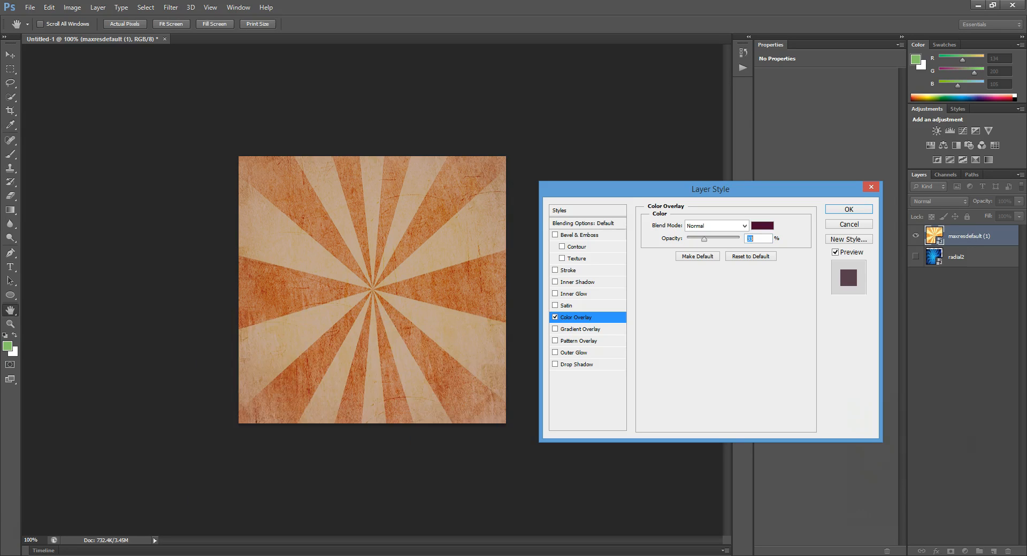
- Raise the color overlay's opacity to about 41% and apply the layer style
key("shift+Up")
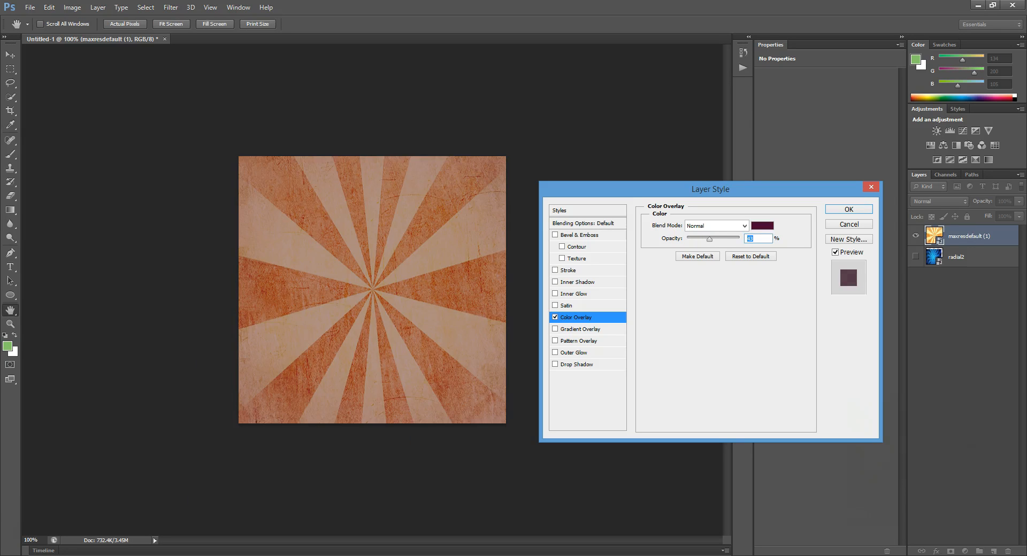
key("Down")
key("Down")
key("Return")
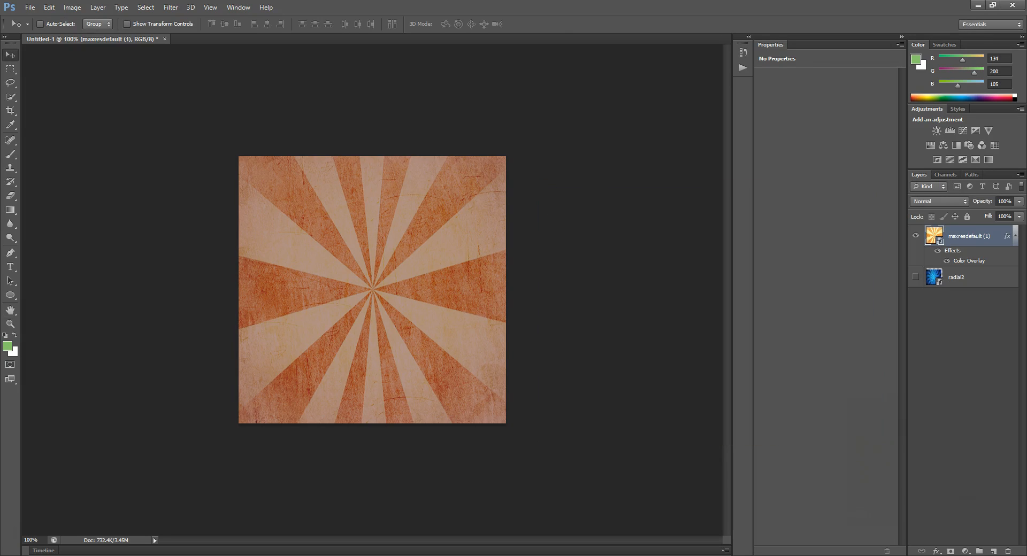
right_click(963, 235)
left_click(899, 241)
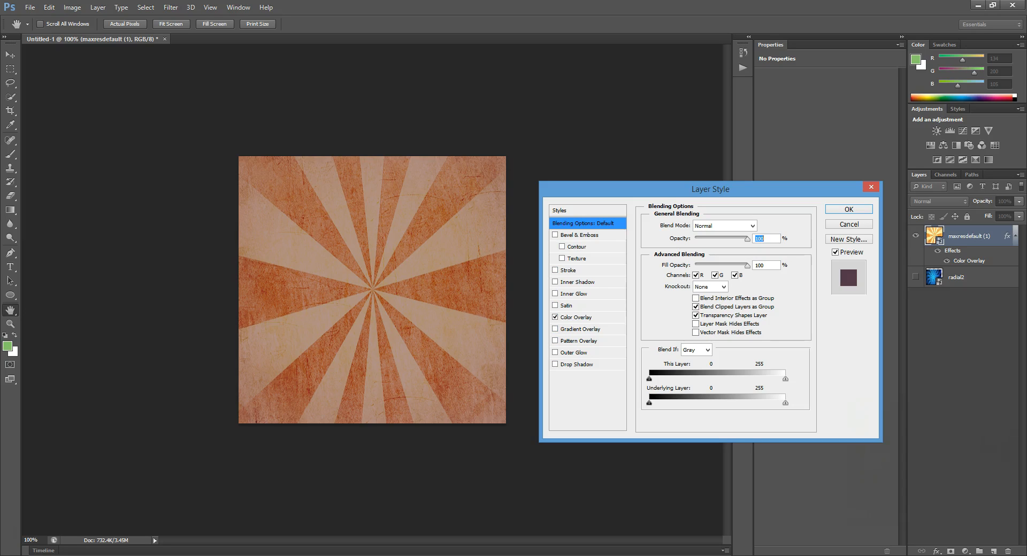
key("Return")
key("v")
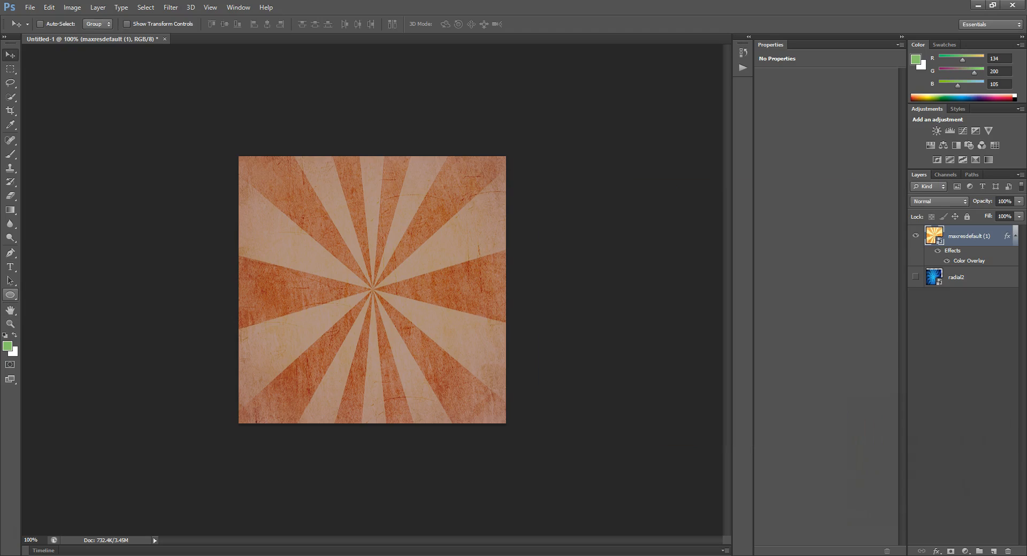
- Draw an unfilled ellipse about 358 × 344 px with a 10 pt white stroke around the sunburst's center
left_click(10, 295)
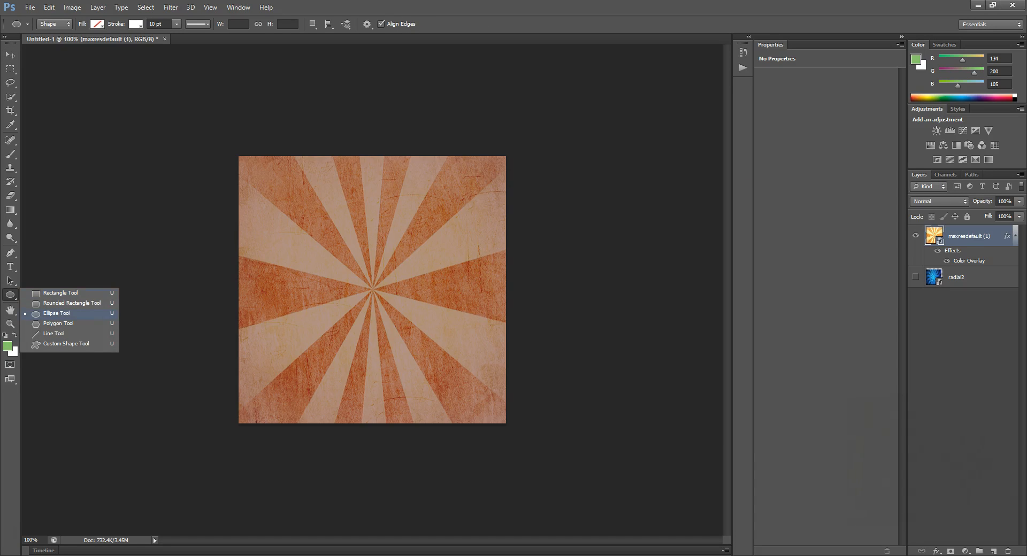
left_click(57, 313)
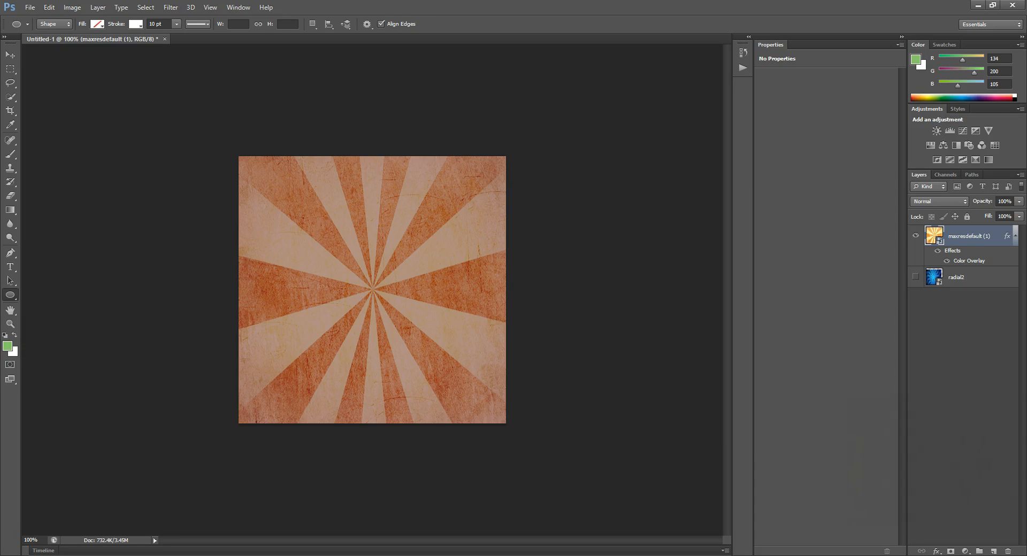
left_click_drag(286, 188, 464, 353)
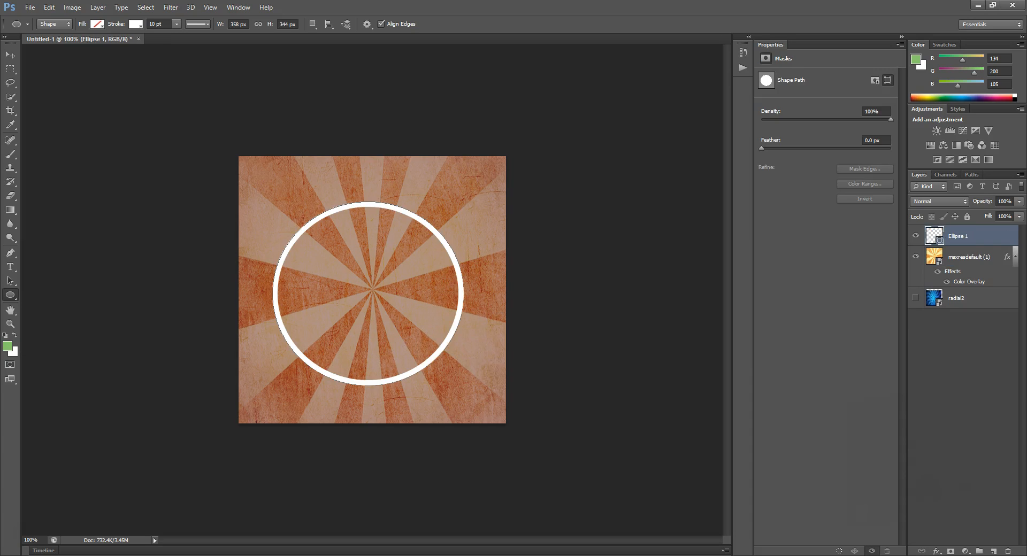
- Try a solid green fill on the ellipse and return it to no fill
left_click(97, 23)
left_click(73, 45)
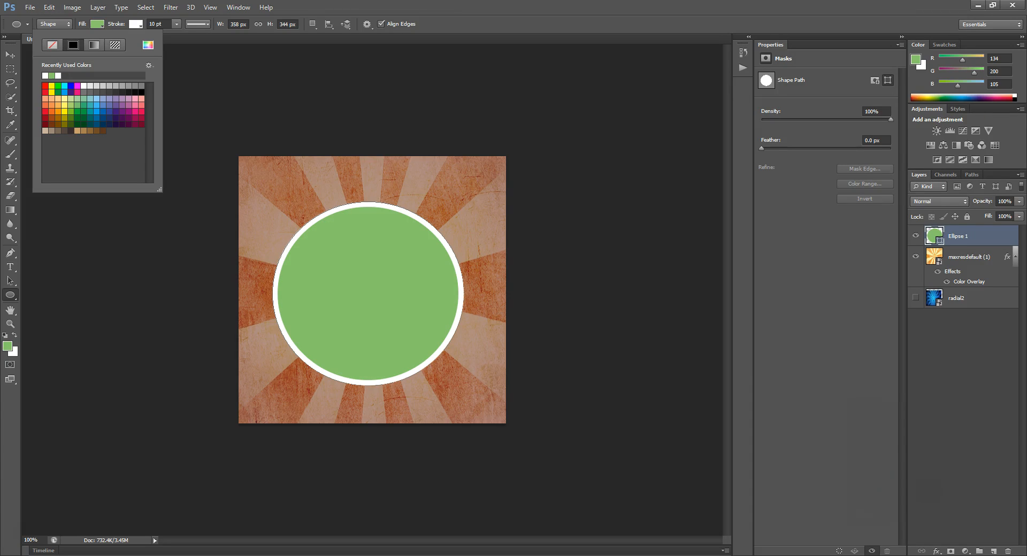
left_click(52, 45)
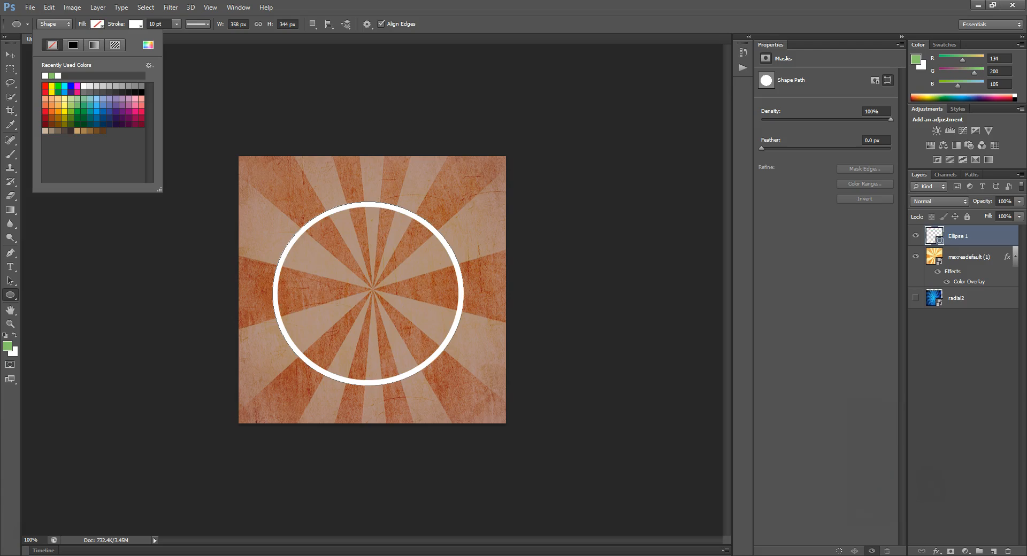
left_click(136, 24)
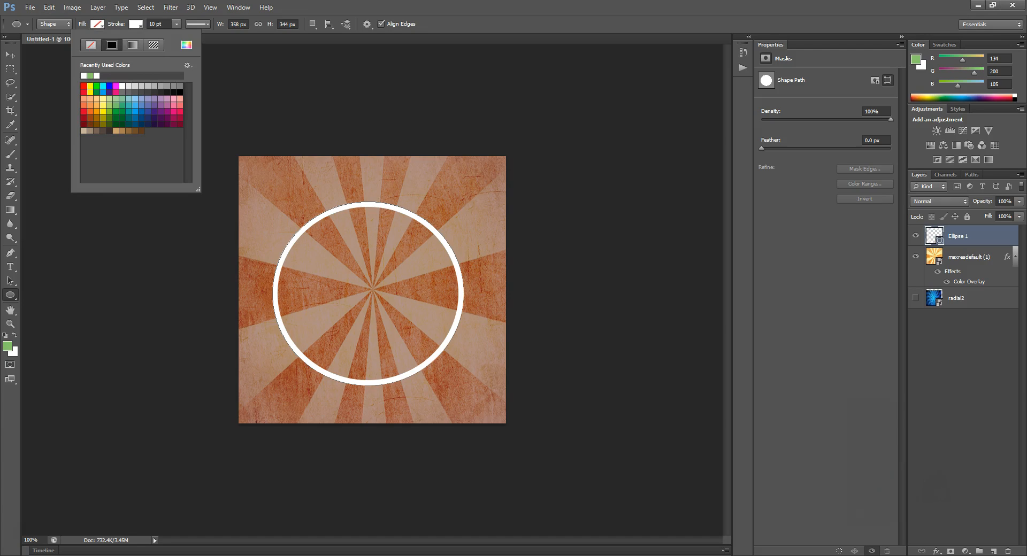
left_click(343, 123)
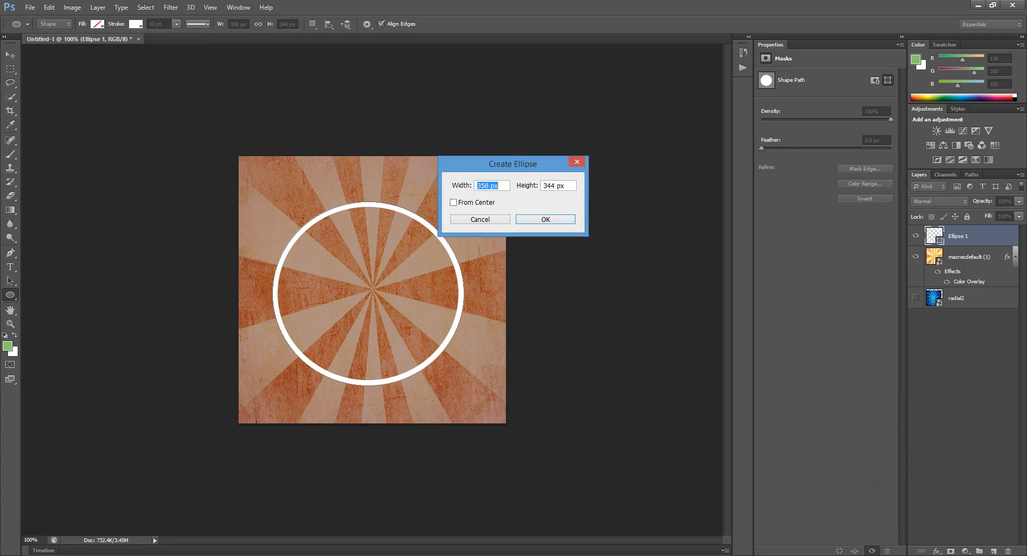
key("Escape")
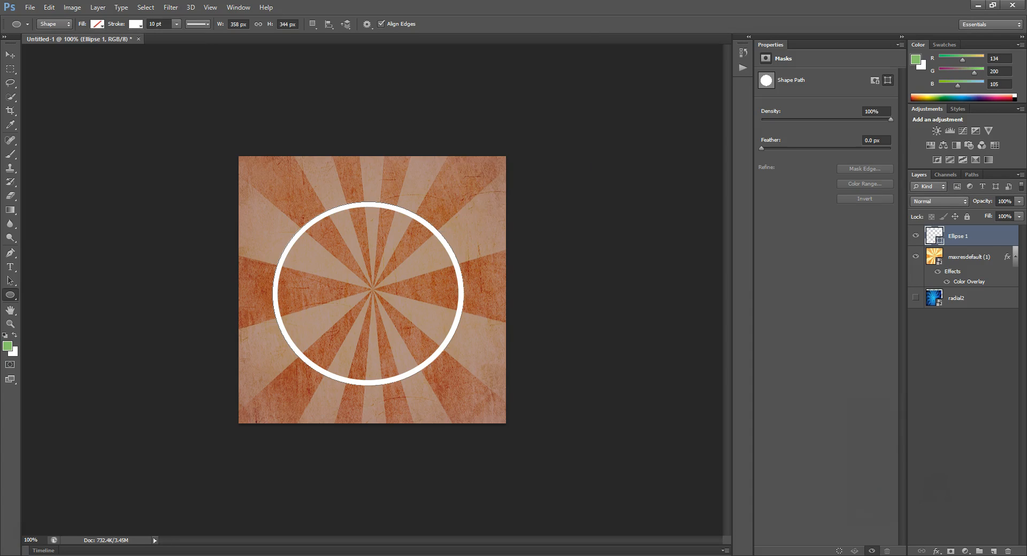
- Set the ellipse's stroke width to 33 pt
left_click(177, 24)
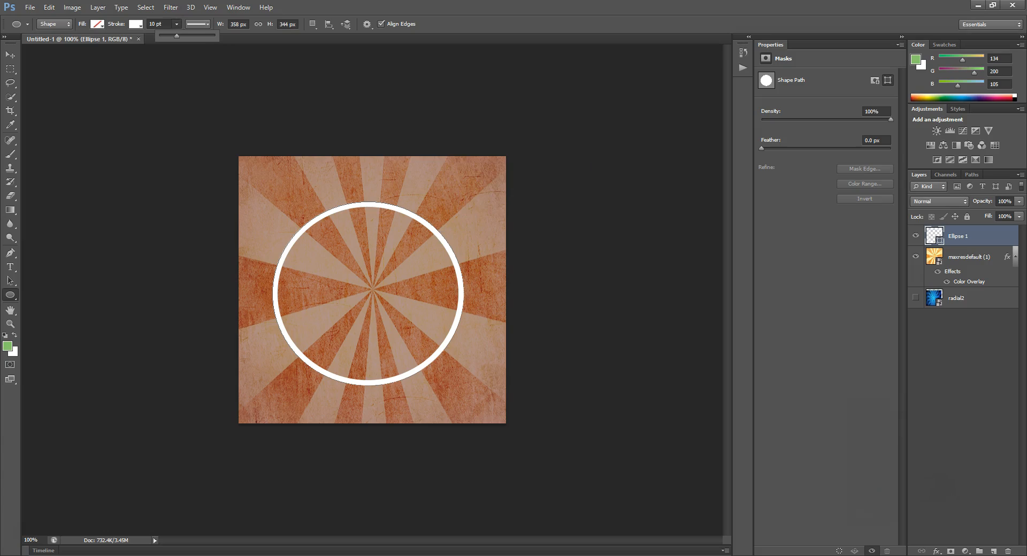
left_click_drag(177, 35, 186, 35)
left_click(167, 24)
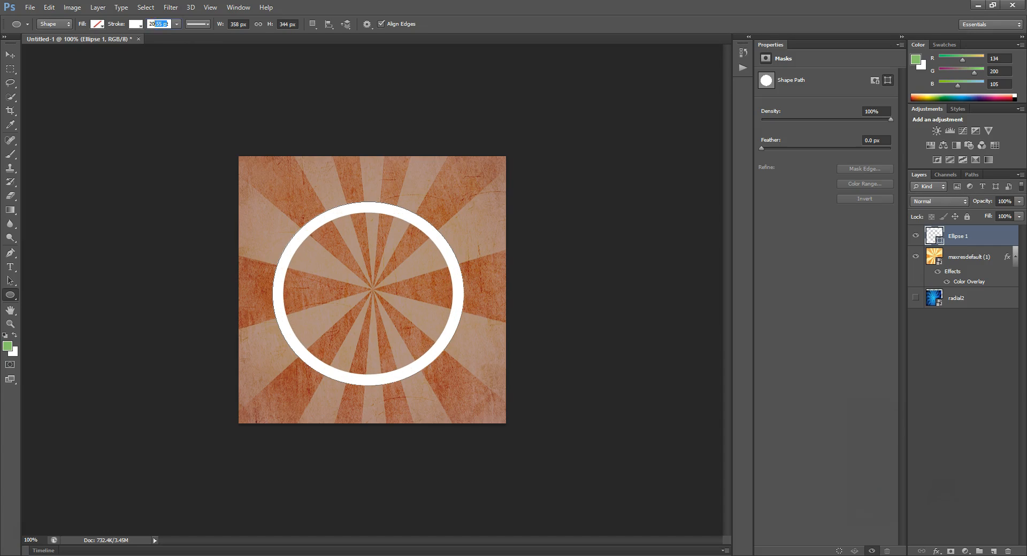
key("BackSpace")
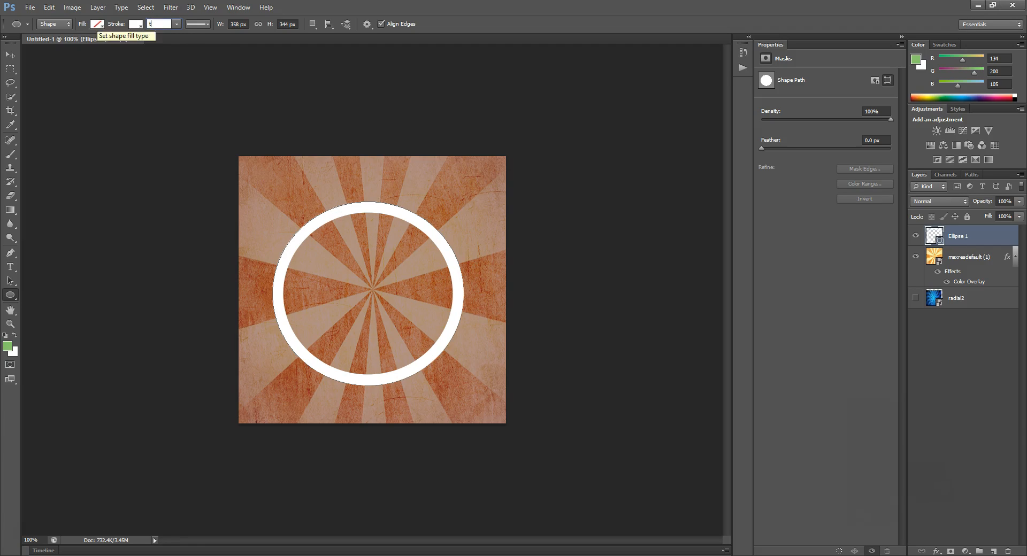
type("30")
key("Return")
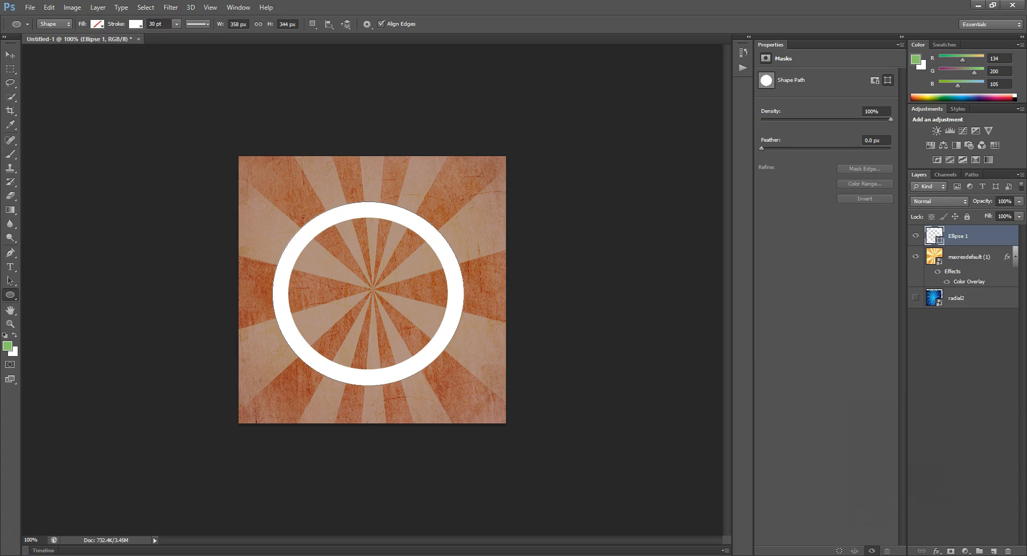
left_click(155, 25)
key("BackSpace")
type("3")
key("Return")
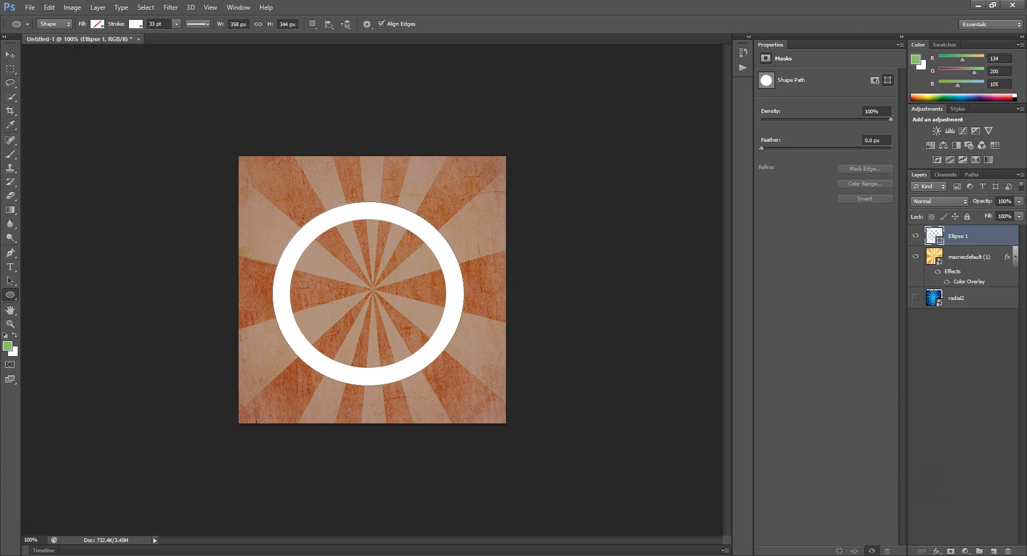
- Enlarge the white ring with Free Transform to about 131% in width and 132% in height and center it on the canvas
key("v")
left_click_drag(299, 217, 311, 213)
key("ctrl+t")
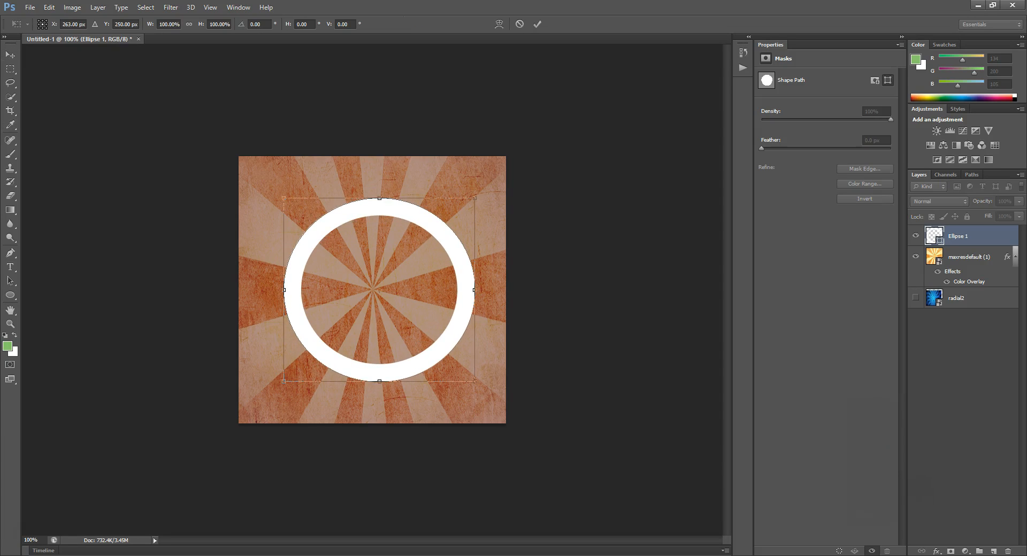
left_click_drag(474, 382, 507, 412)
left_click_drag(427, 358, 361, 326)
left_click_drag(474, 397, 499, 419)
left_click_drag(433, 376, 431, 364)
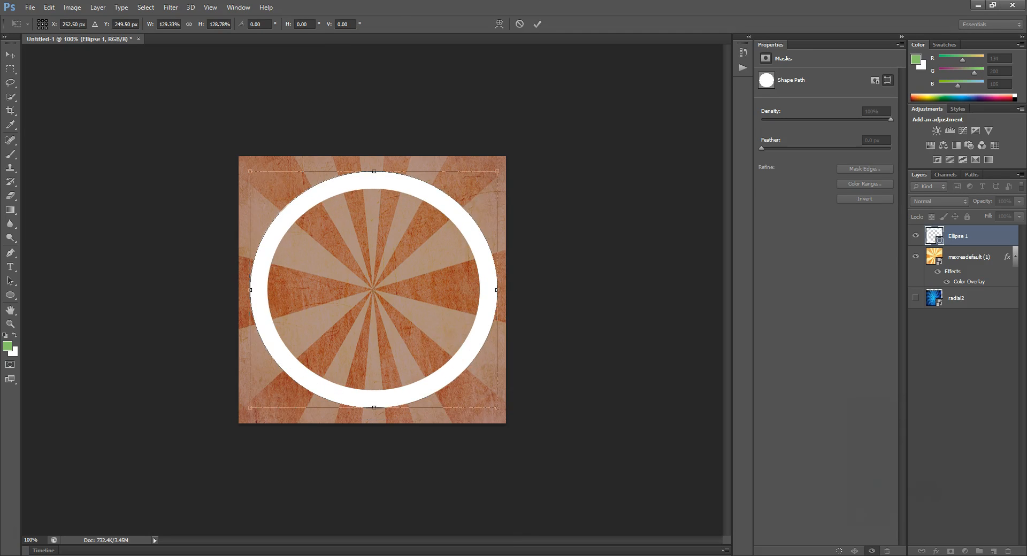
left_click_drag(497, 172, 501, 166)
mouse_move(424, 257)
left_mouse_down()
mouse_move(451, 258)
mouse_move(438, 259)
left_mouse_up()
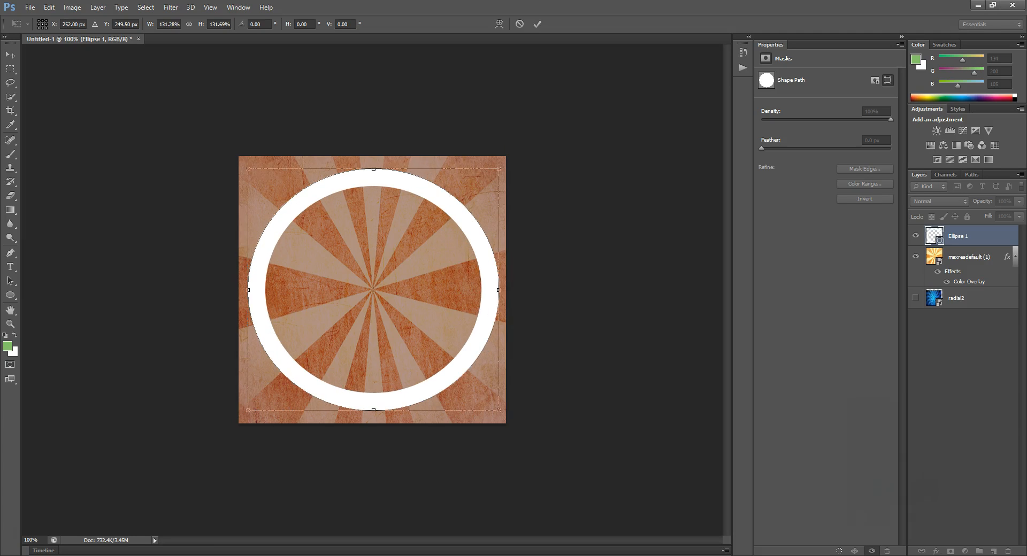
key("ctrl+h")
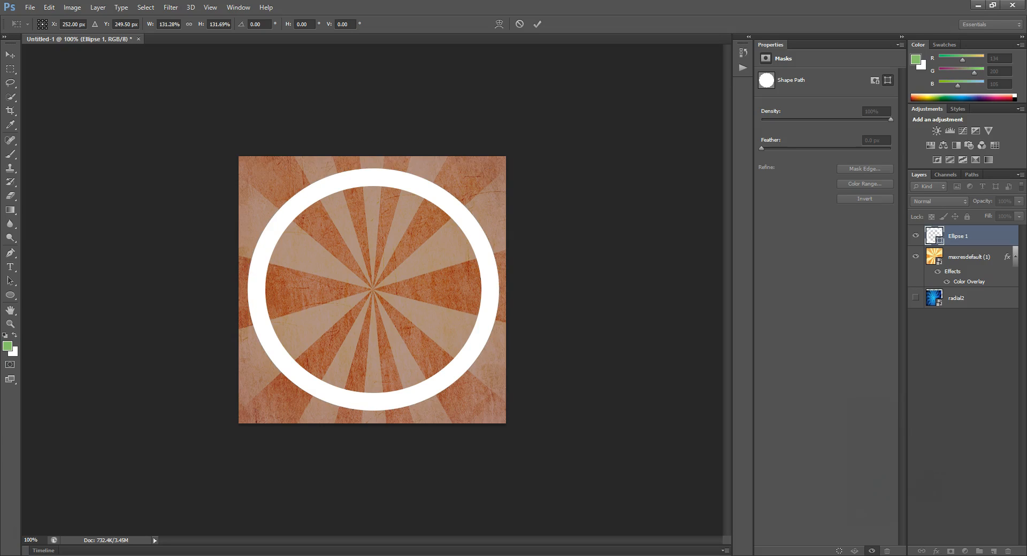
key("ctrl+h")
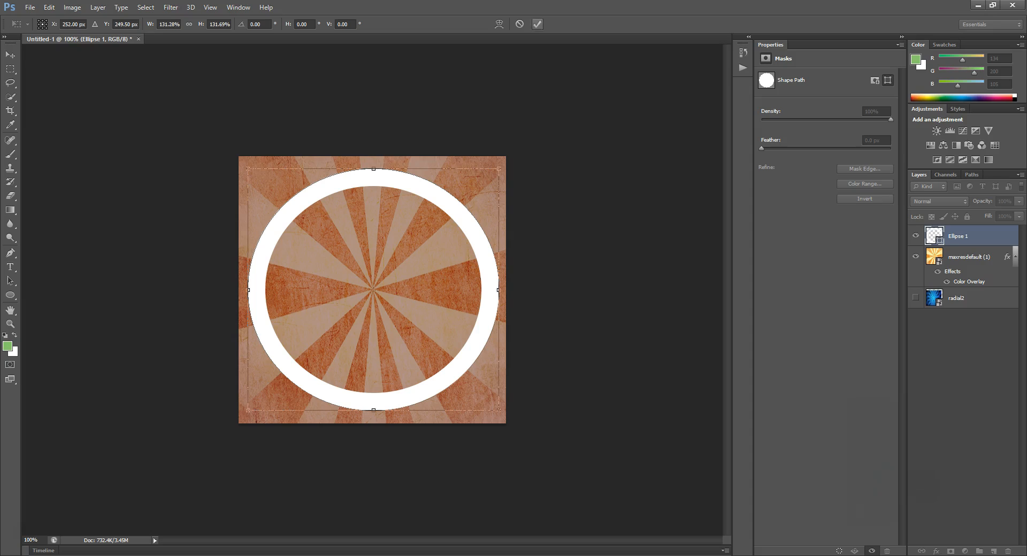
key("Return")
- Group the ellipse layer and select the ellipse inside the new group
key("ctrl+g")
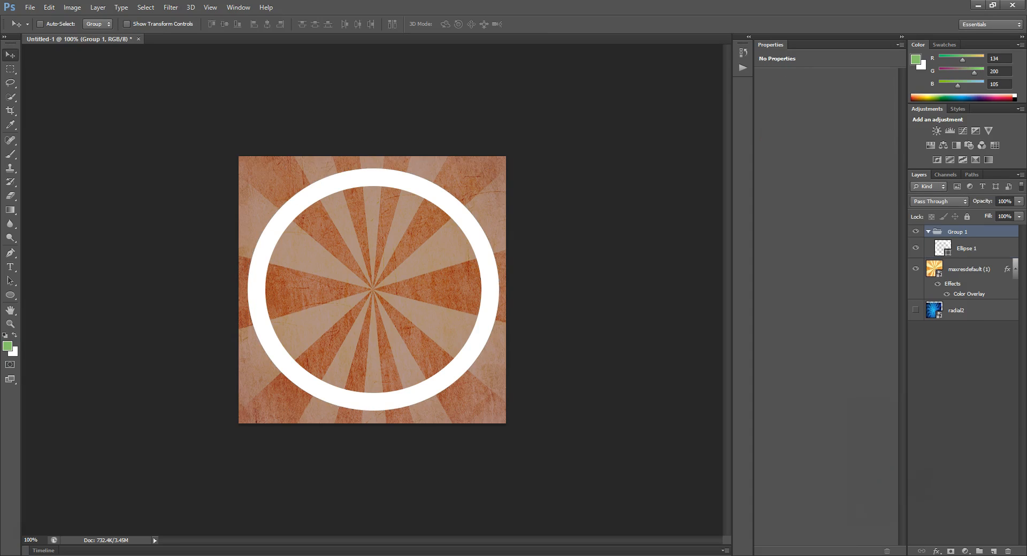
left_click(966, 248)
left_click(916, 231)
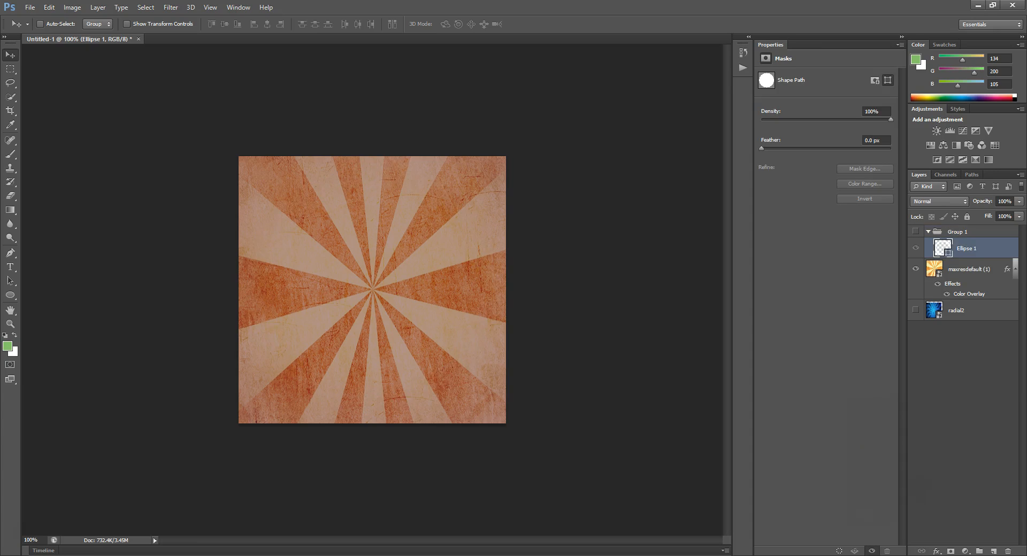
double_click(985, 232)
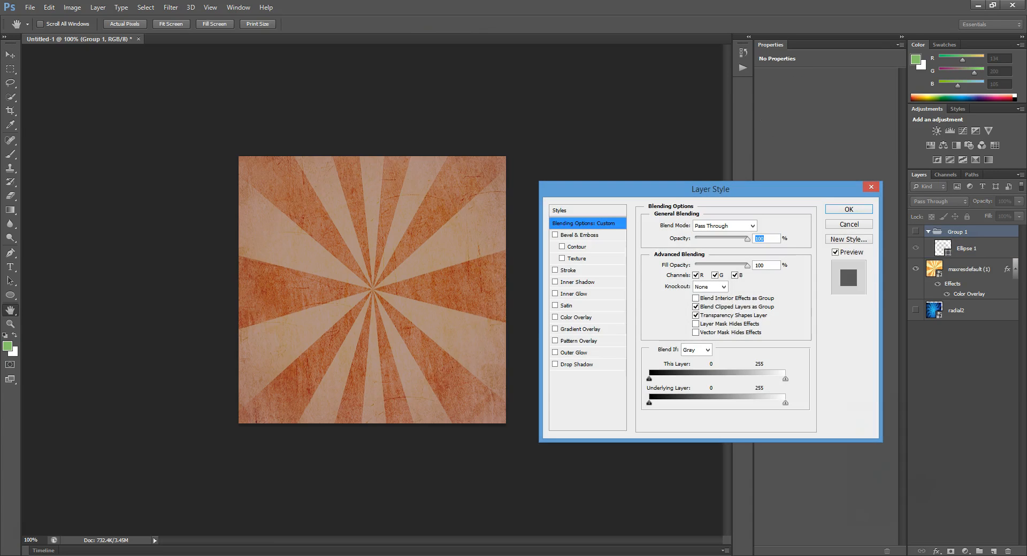
left_click(871, 187)
double_click(943, 248)
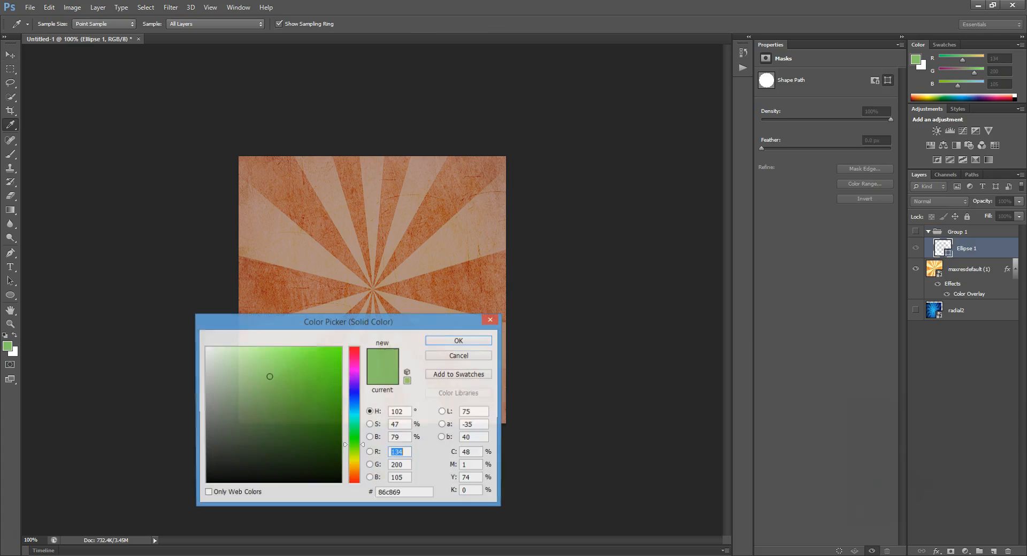
key("Return")
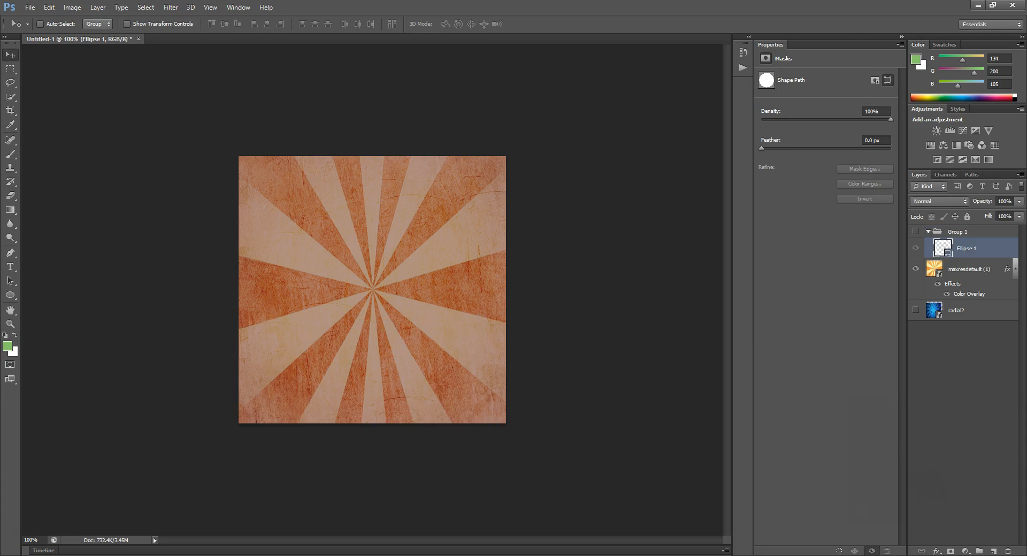
left_click(915, 232)
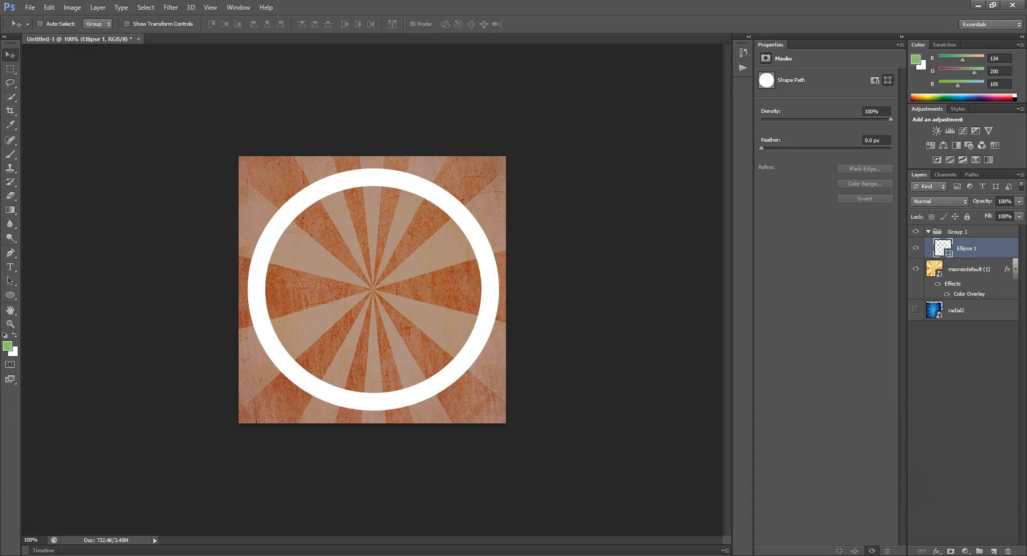
- Open the ellipse layer's blending options and turn on a Gradient Overlay for the ring
right_click(957, 245)
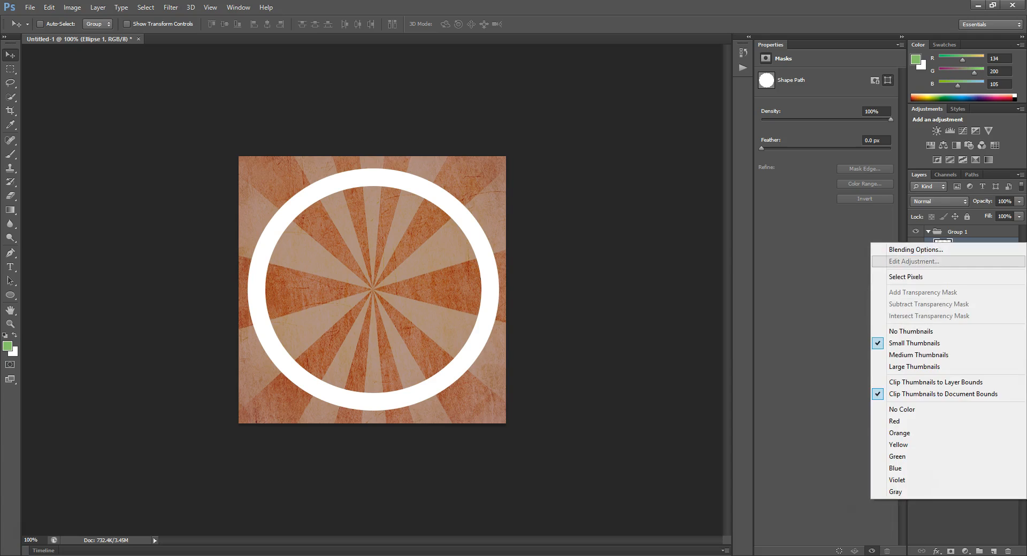
left_click(898, 251)
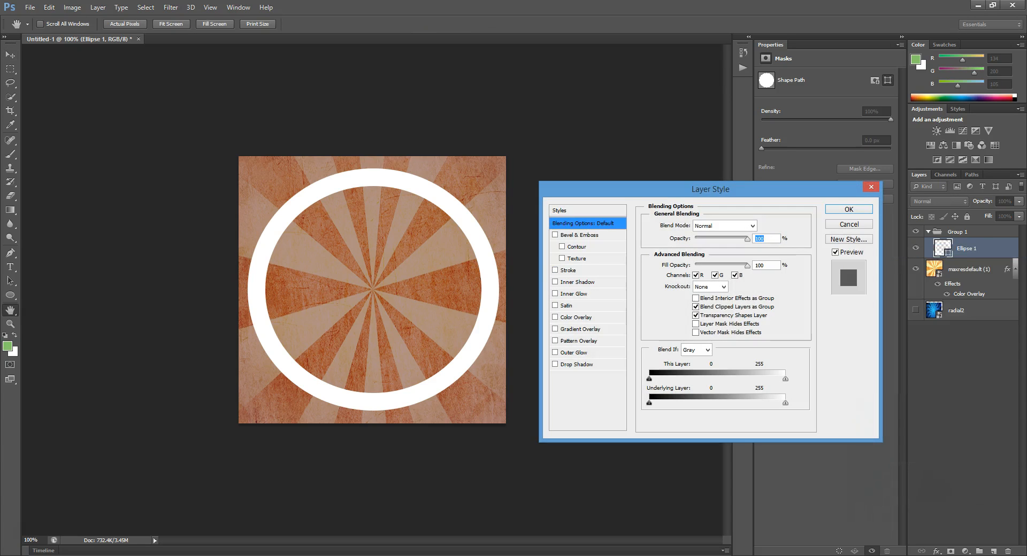
left_click(556, 235)
left_click(556, 235)
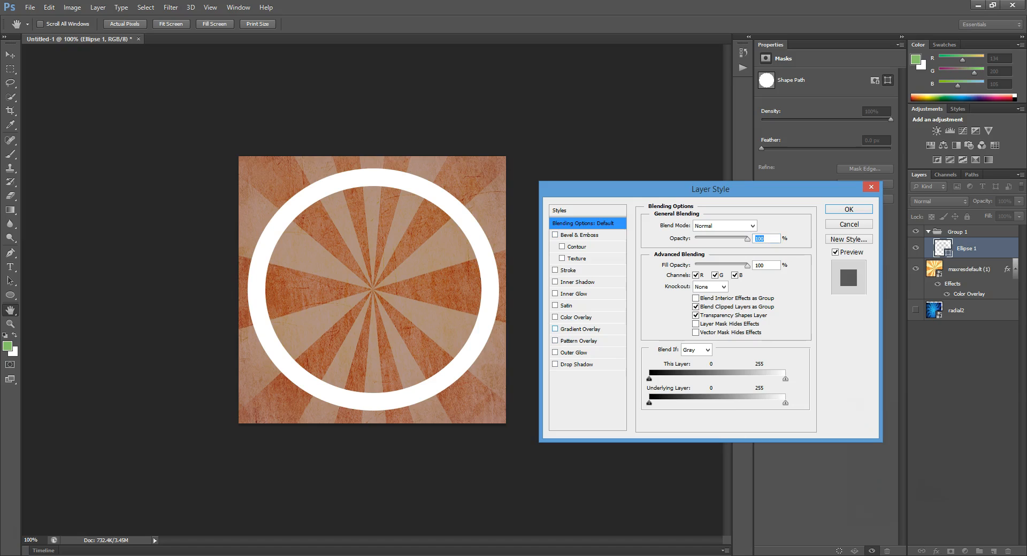
left_click(556, 329)
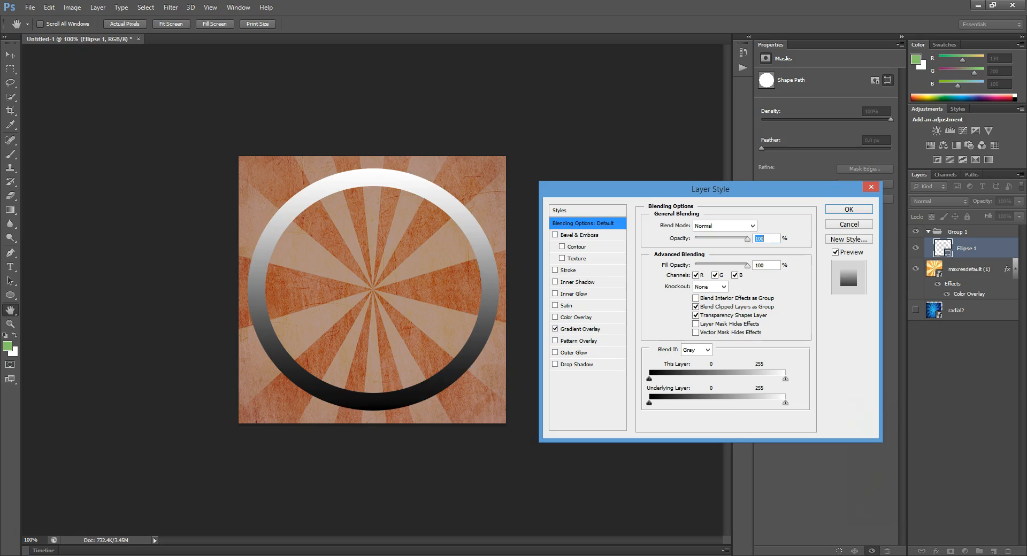
- Set the ring's Gradient Overlay opacity to 33% and apply the layer style
left_click(581, 330)
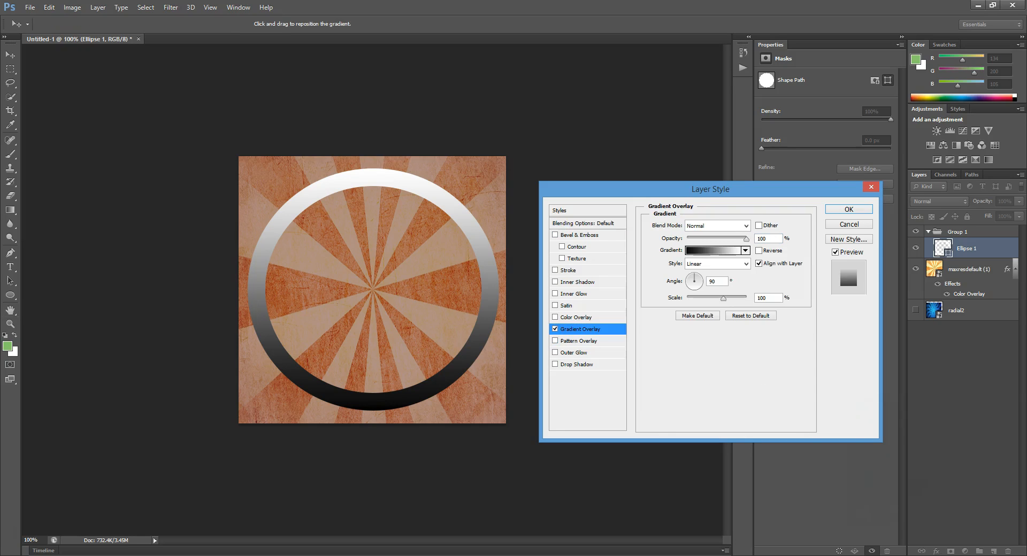
left_click_drag(747, 238, 701, 238)
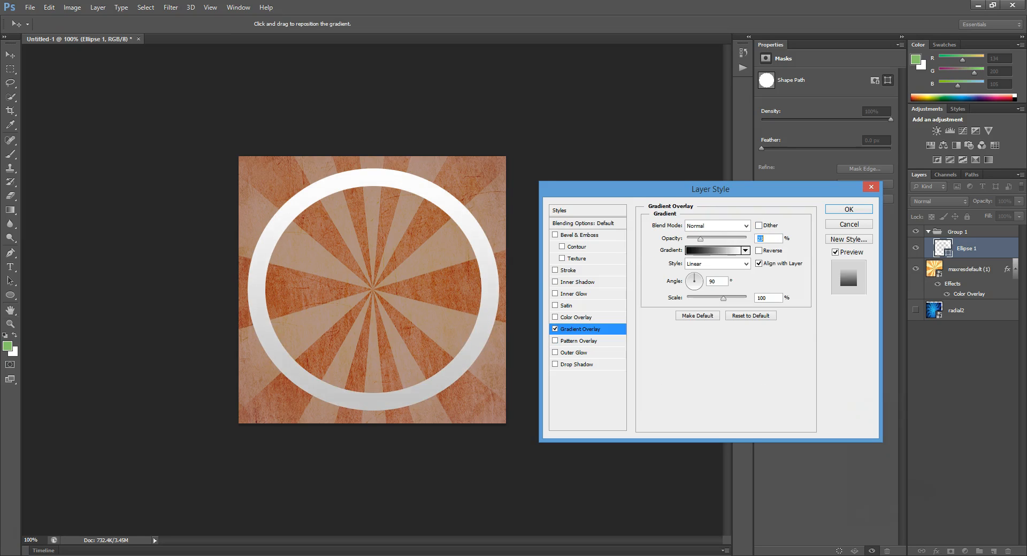
type("23")
key("Return")
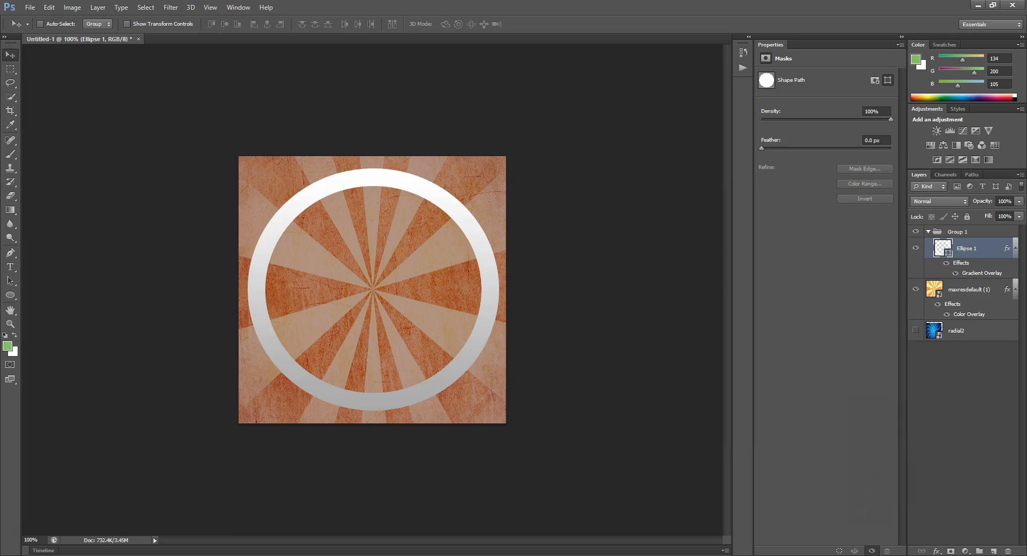
- Reopen the ellipse layer's Gradient Overlay settings, lower the opacity to 9% and apply the style
right_click(968, 248)
left_click(899, 255)
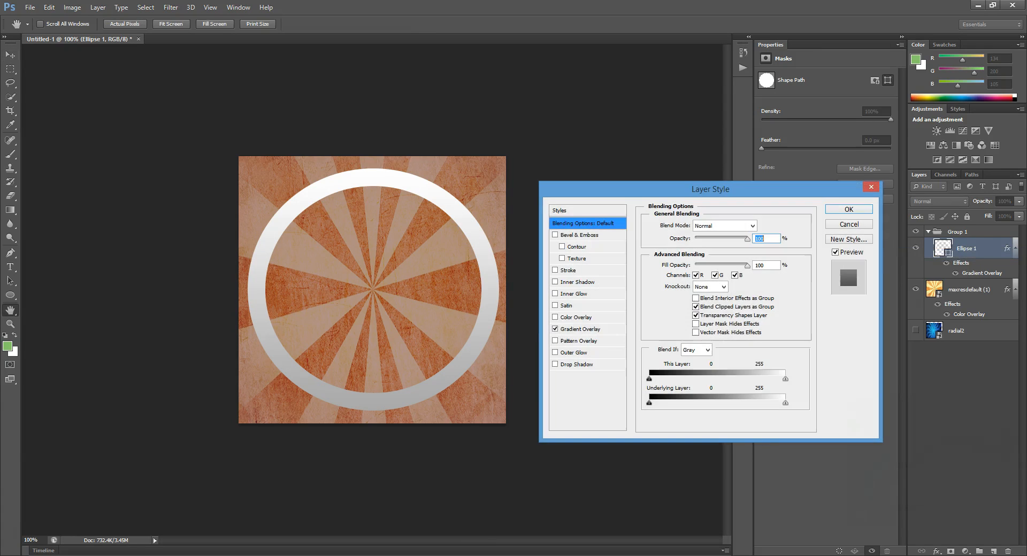
left_click(580, 329)
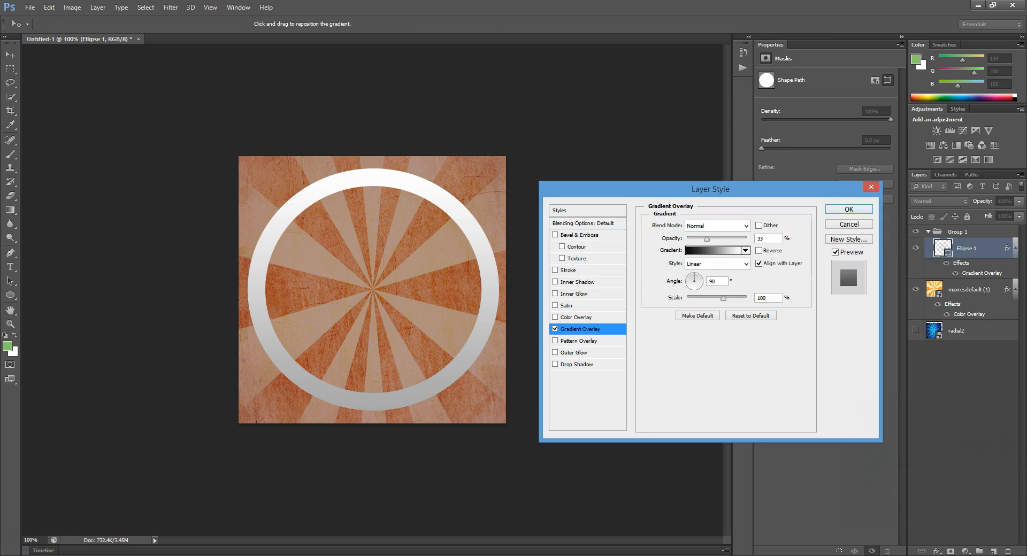
double_click(761, 239)
type("10")
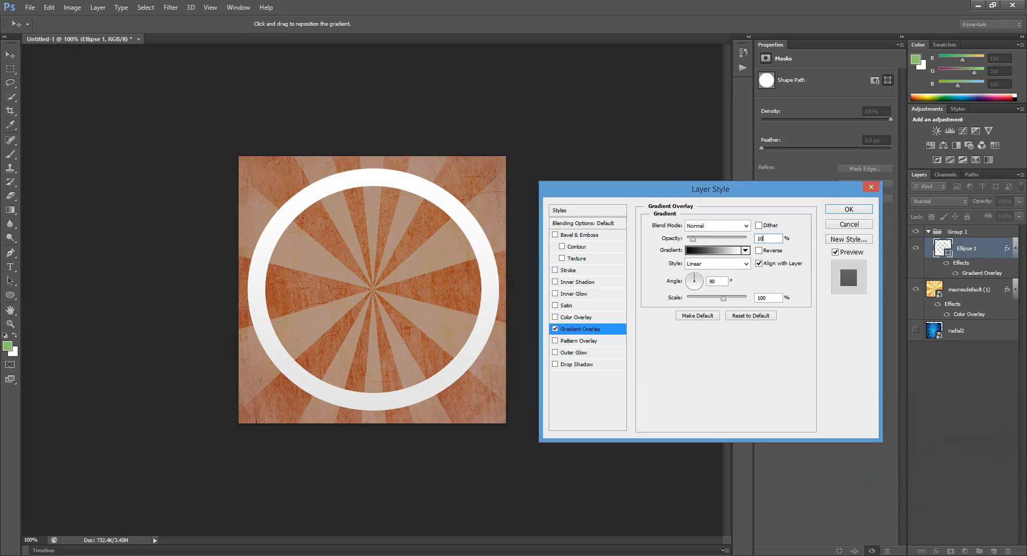
key("BackSpace")
type("2")
key("BackSpace")
key("BackSpace")
type("30")
key("BackSpace")
key("BackSpace")
type("20")
key("BackSpace")
key("BackSpace")
type("10")
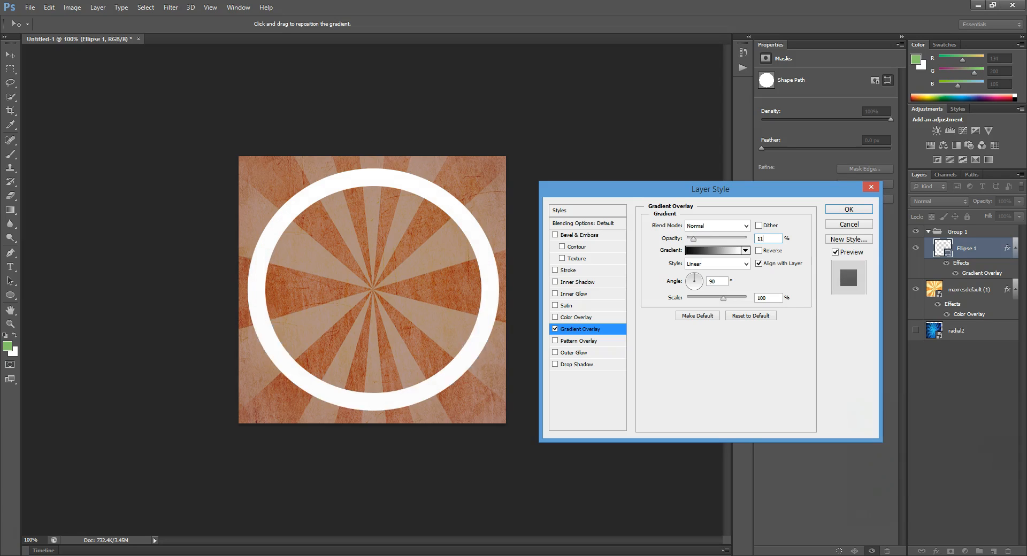
key("BackSpace")
key("BackSpace")
type("9")
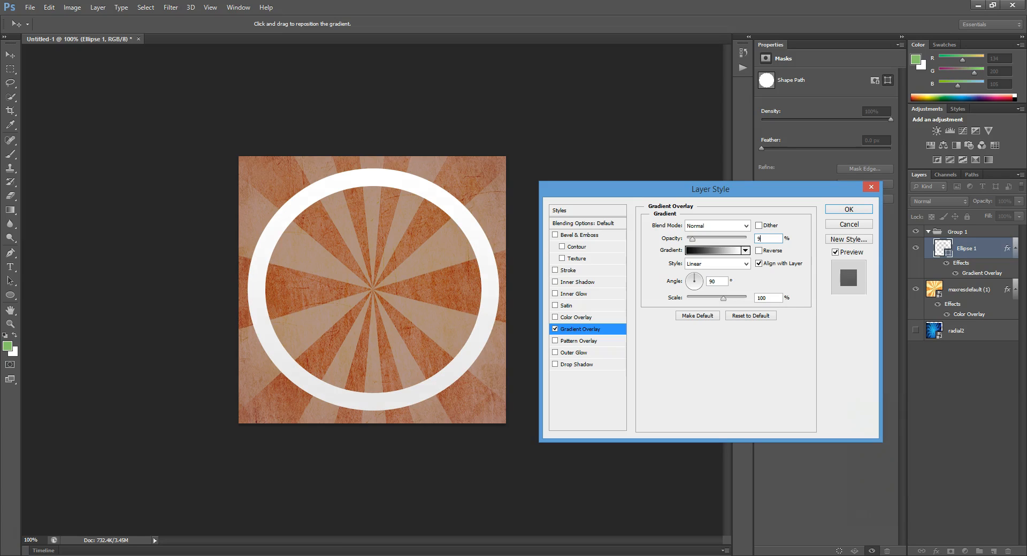
key("Return")
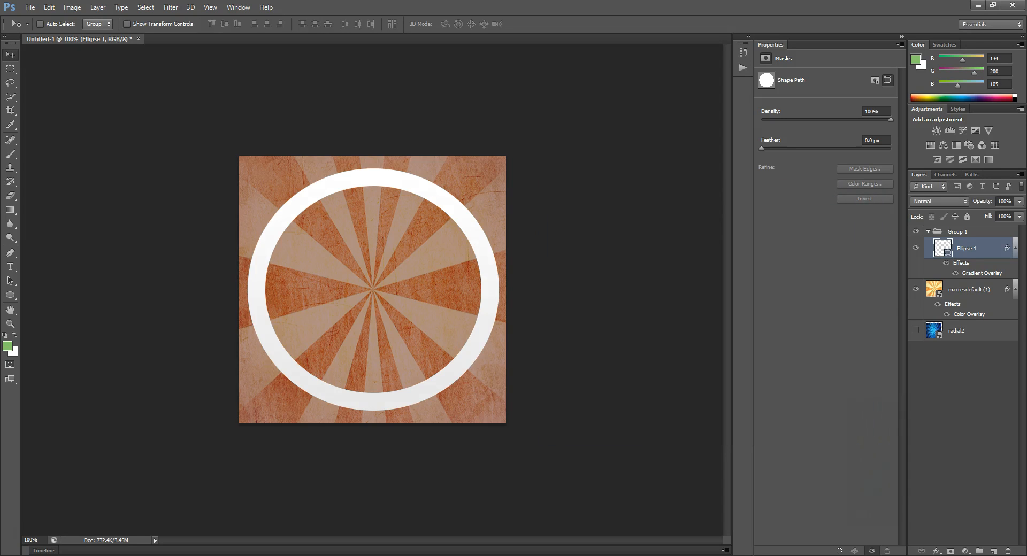
- Turn on Bevel & Emboss for the ellipse layer and open its settings
right_click(937, 249)
left_click(904, 159)
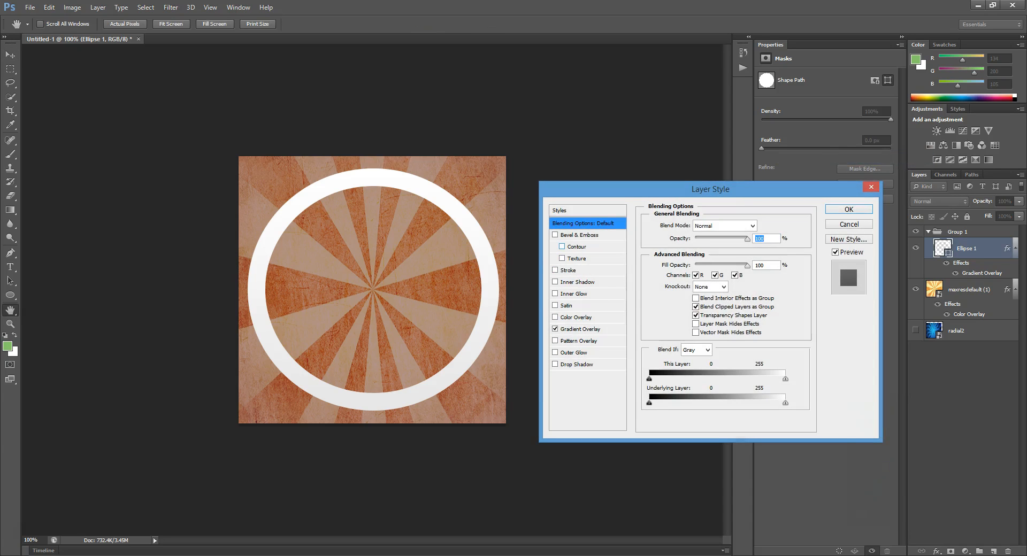
left_click(556, 235)
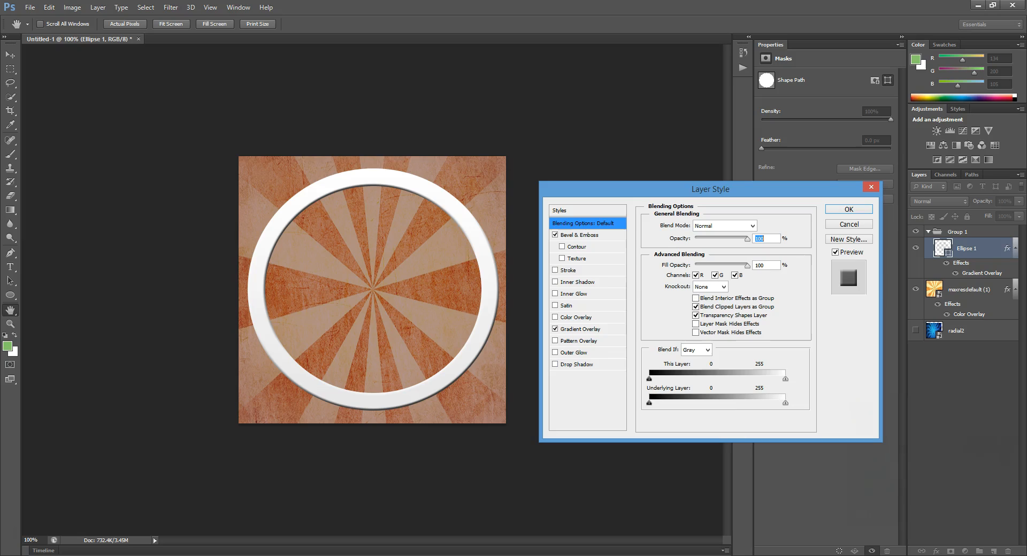
left_click(580, 235)
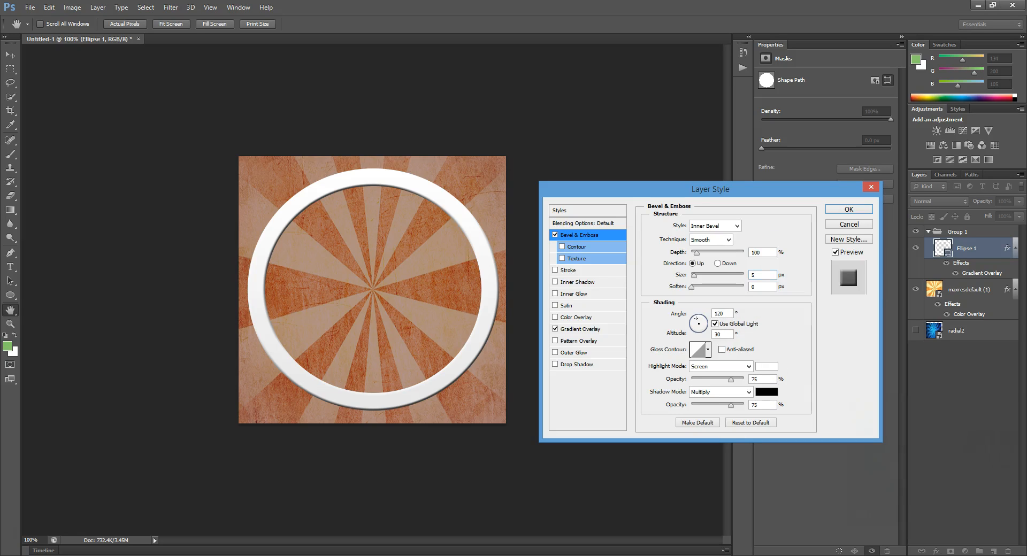
- Set the bevel's size to 33 px and its soften amount to 3 px
double_click(757, 275)
type("33")
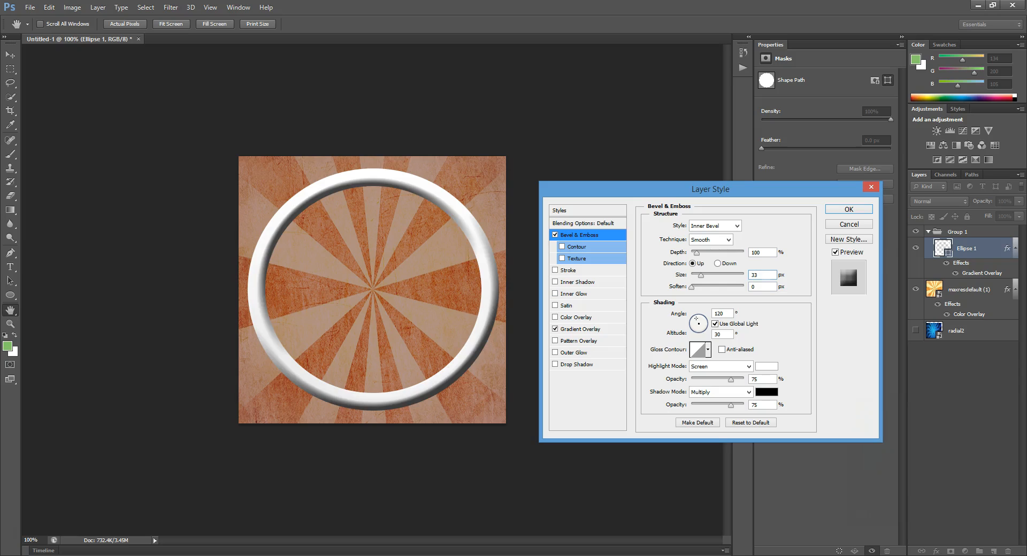
key("BackSpace")
key("BackSpace")
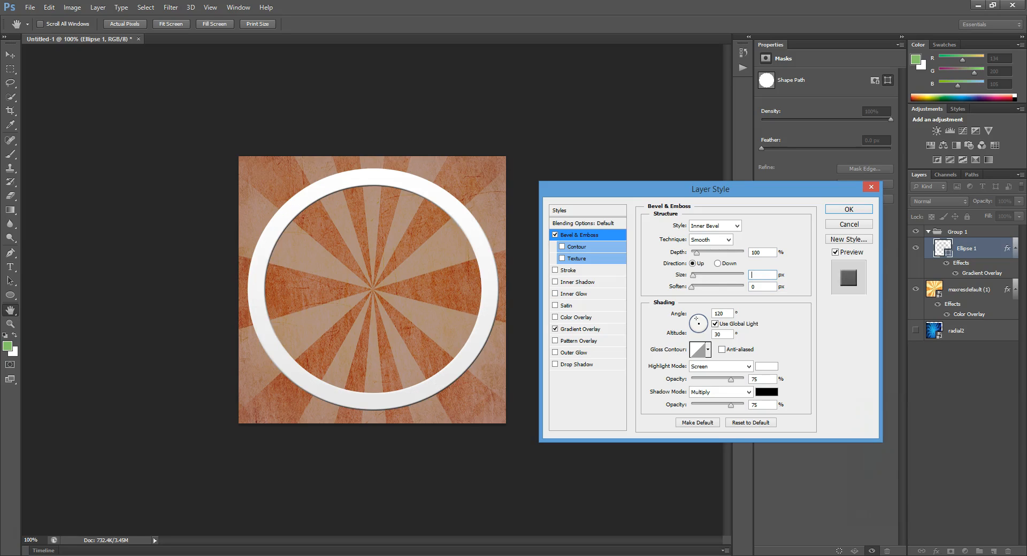
type("33")
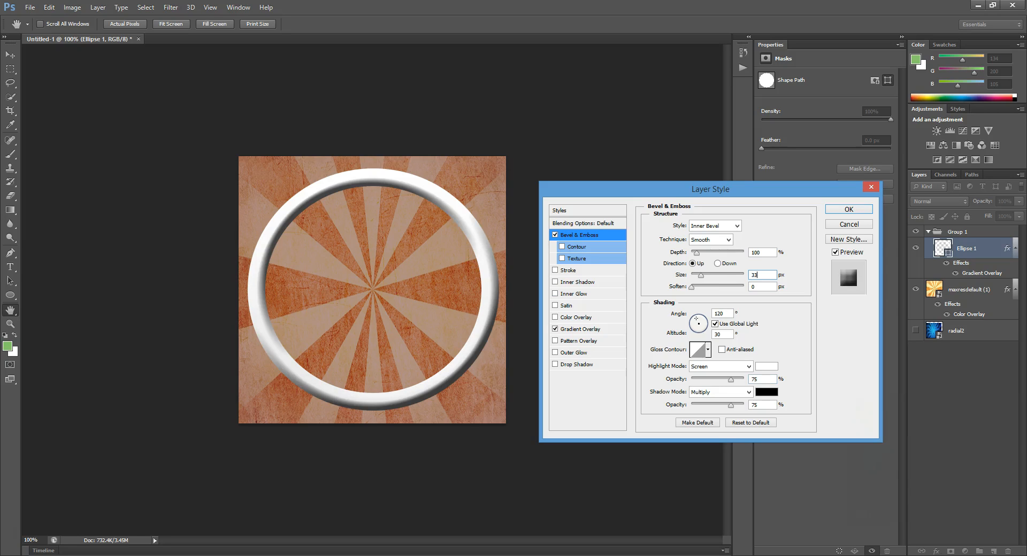
key("Tab")
type("33")
key("BackSpace")
key("BackSpace")
key("Return")
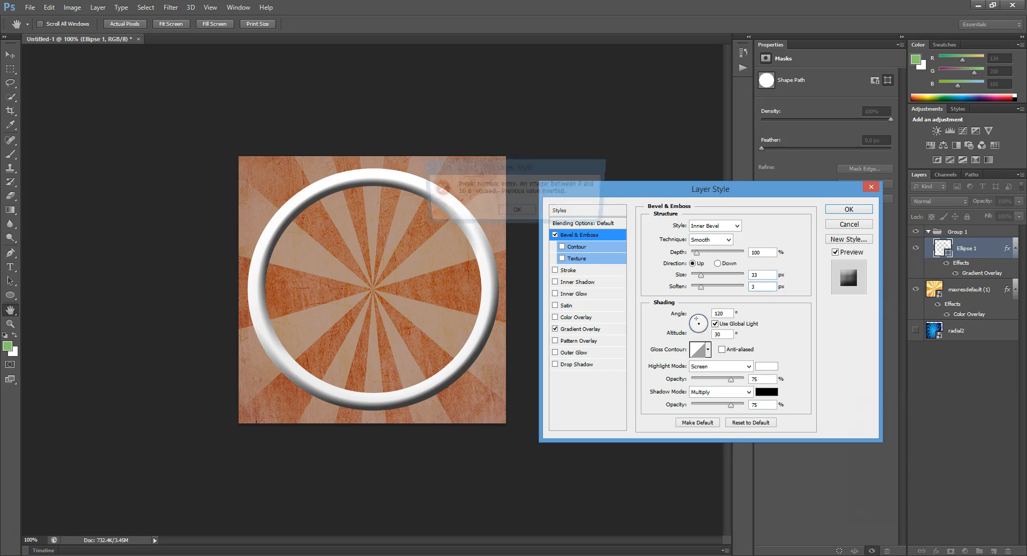
key("Return")
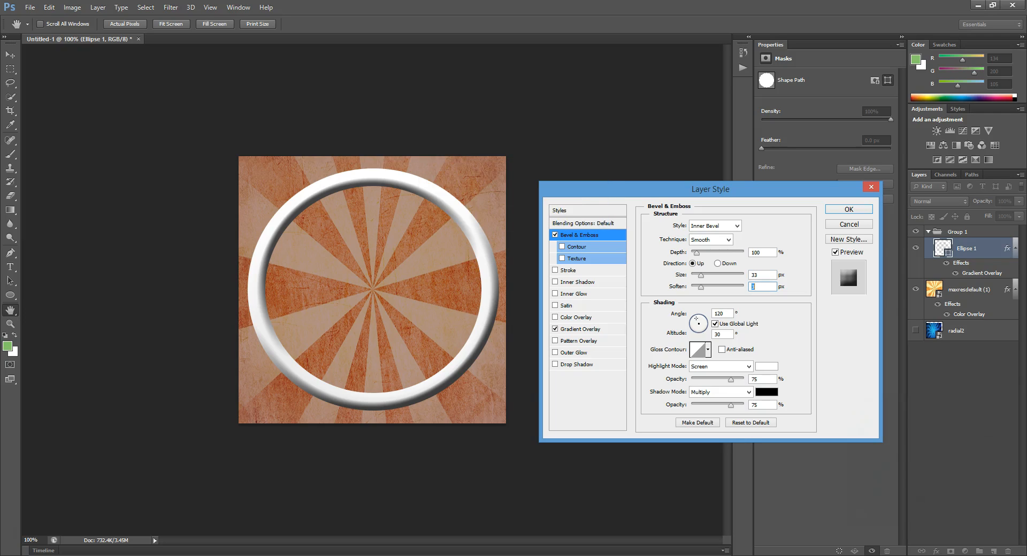
- Set the bevel's size to 0 px and apply the ring's layer style
double_click(757, 275)
left_click(759, 275)
key("BackSpace")
key("BackSpace")
type("2")
key("Return")
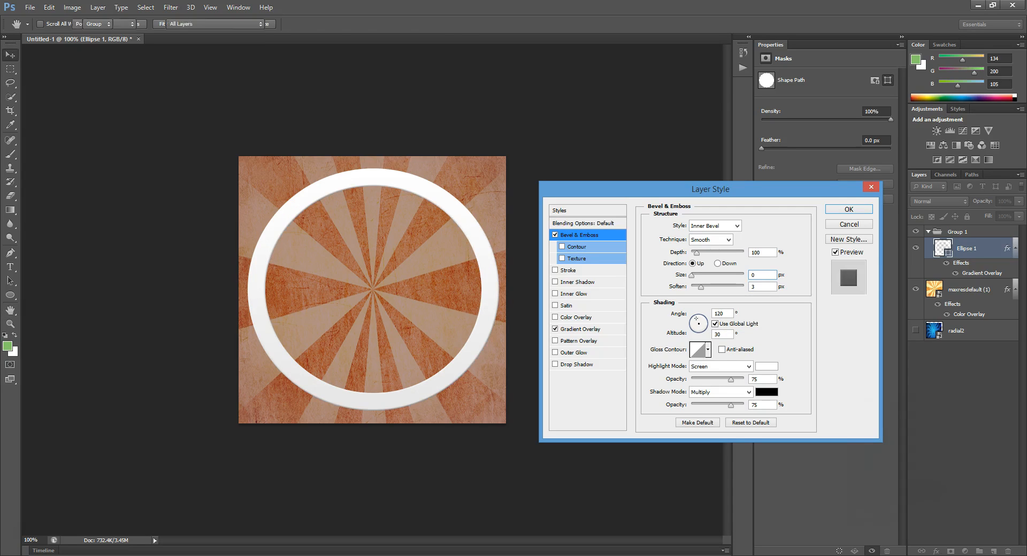
right_click(462, 322)
left_click(481, 342)
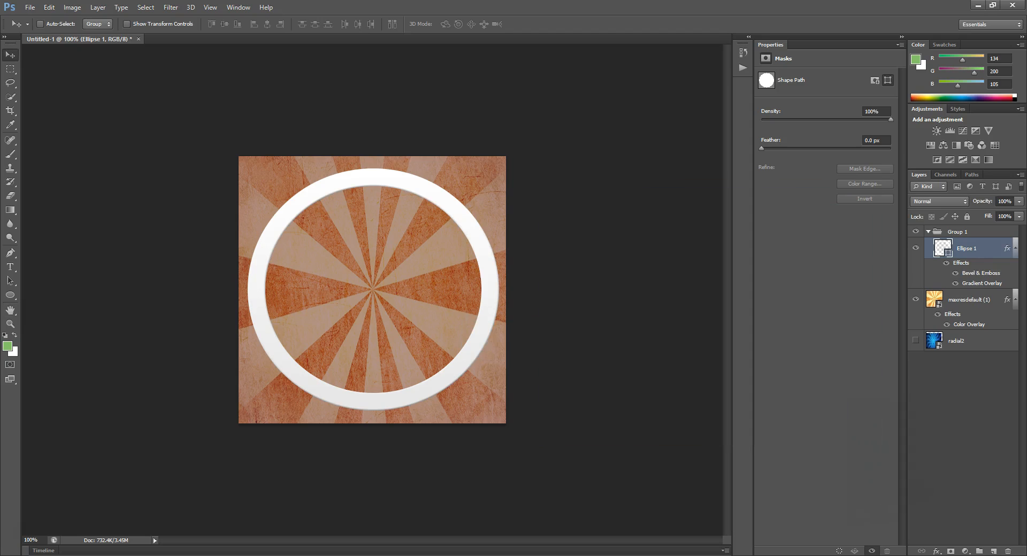
- Reopen the ellipse layer's Bevel & Emboss settings and set the soften amount to 0 px
right_click(943, 246)
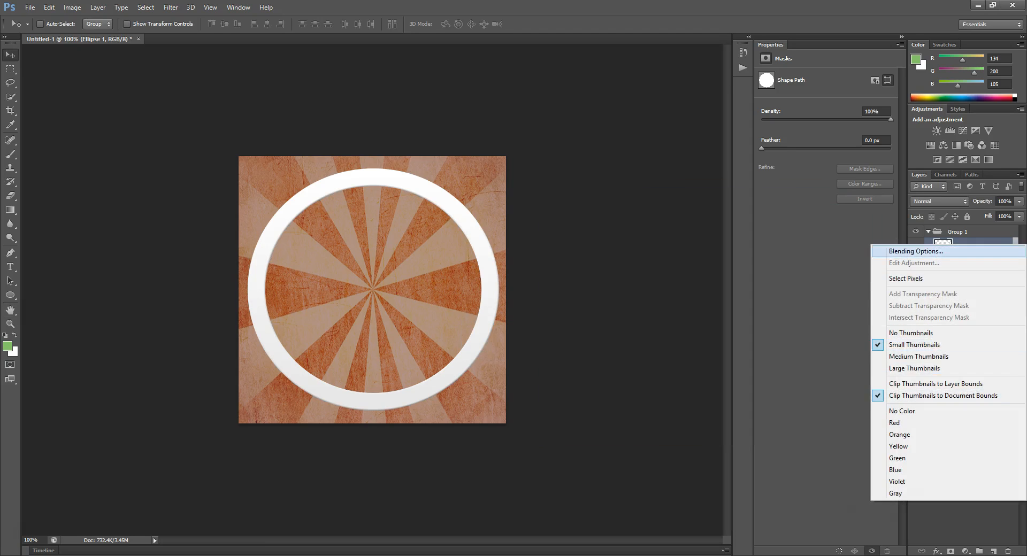
left_click(910, 252)
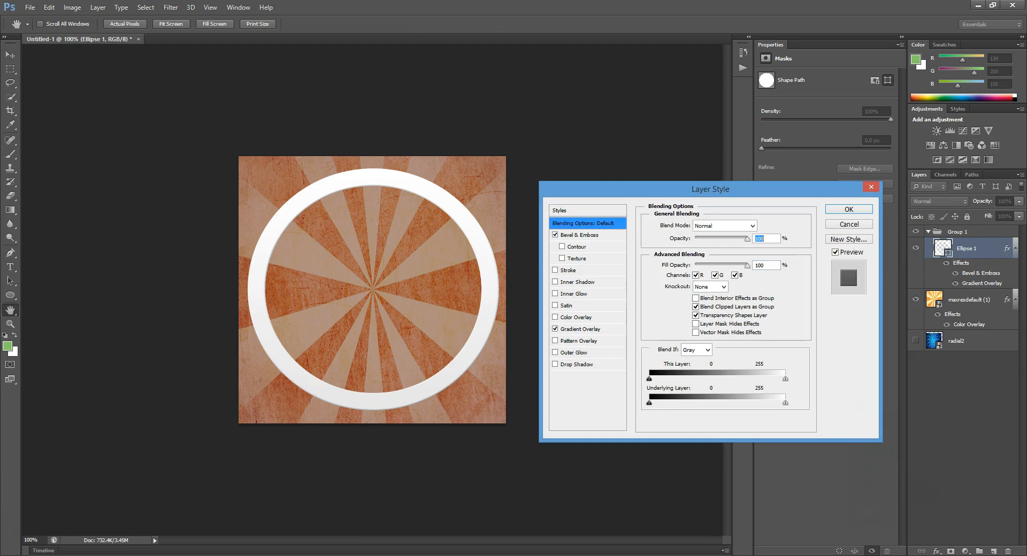
left_click(579, 236)
double_click(754, 287)
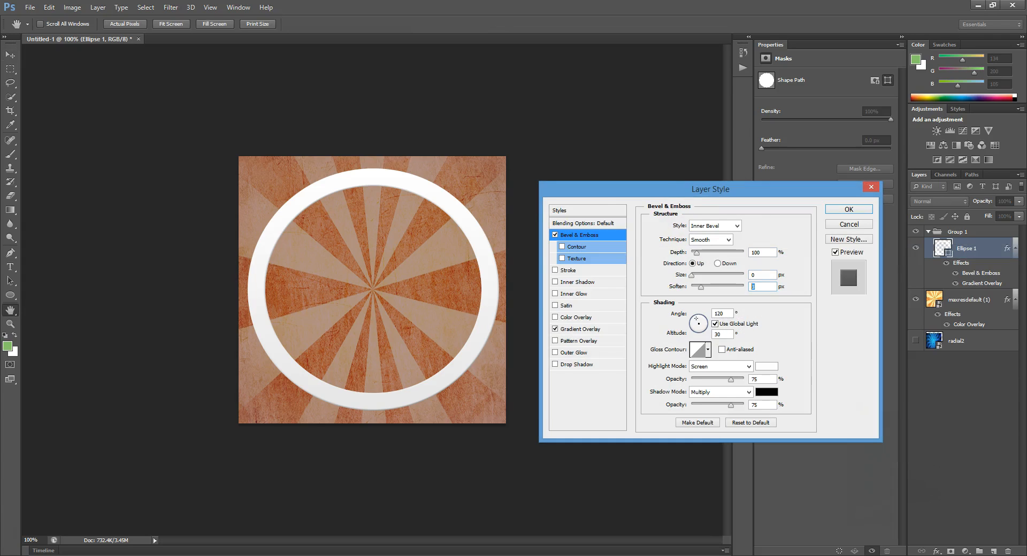
type("0")
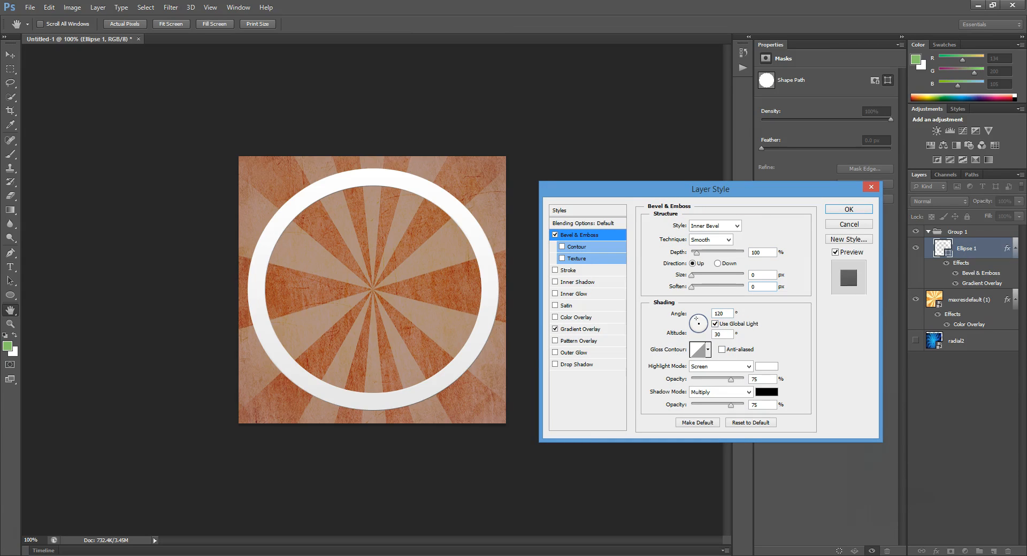
key("ctrl+a")
- Enable the bevel's Contour and an Inner Shadow on the ring, leaving Texture off
left_click(562, 246)
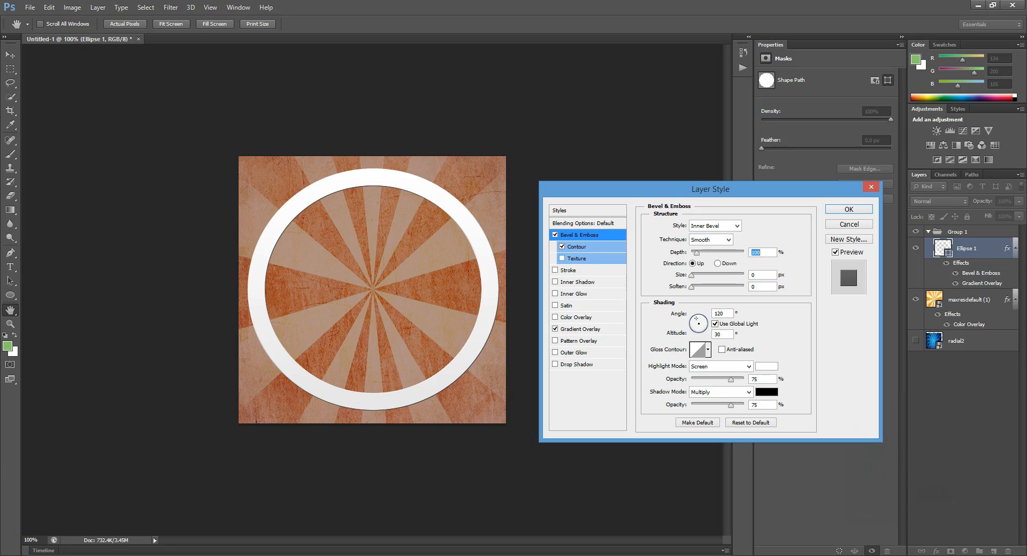
left_click(562, 258)
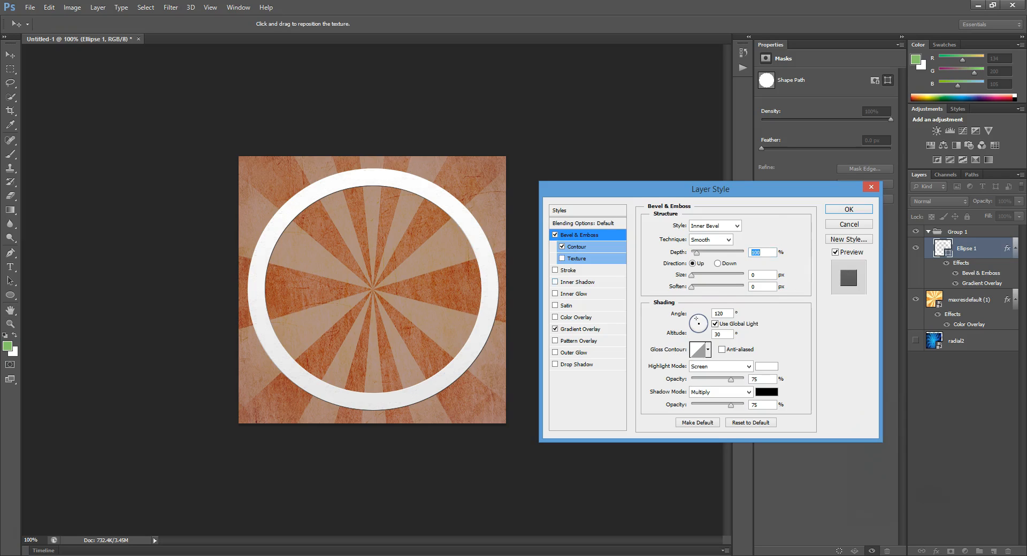
left_click(578, 281)
left_click(562, 258)
left_click(579, 235)
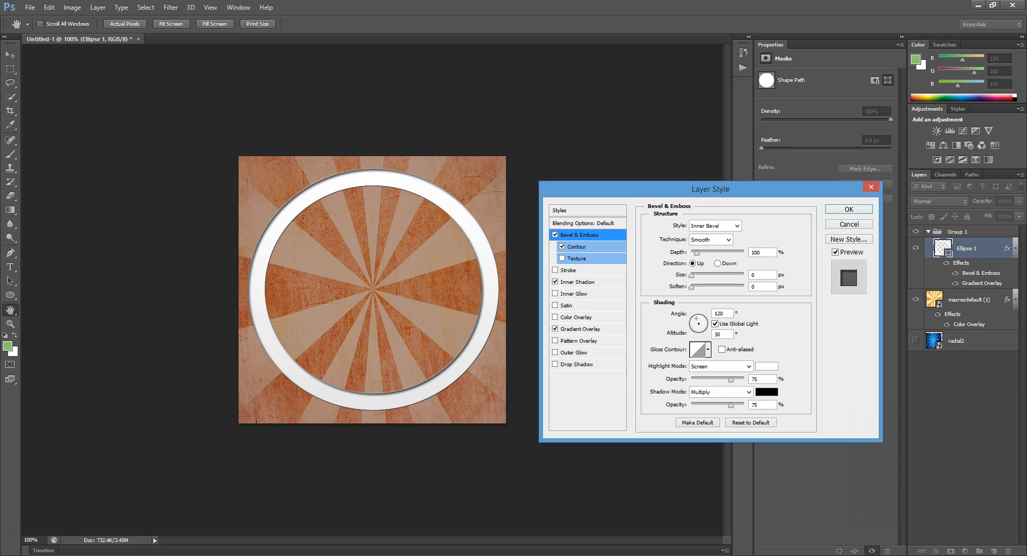
- Turn on the Satin, Stroke and Color Overlay effects for the ring
left_click(762, 252)
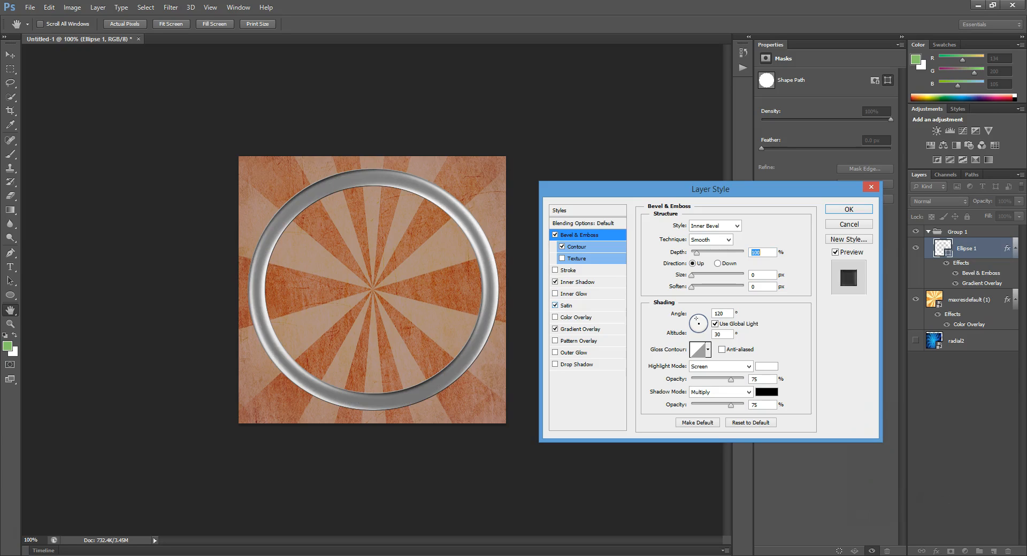
left_click(555, 305)
type("1")
type("144")
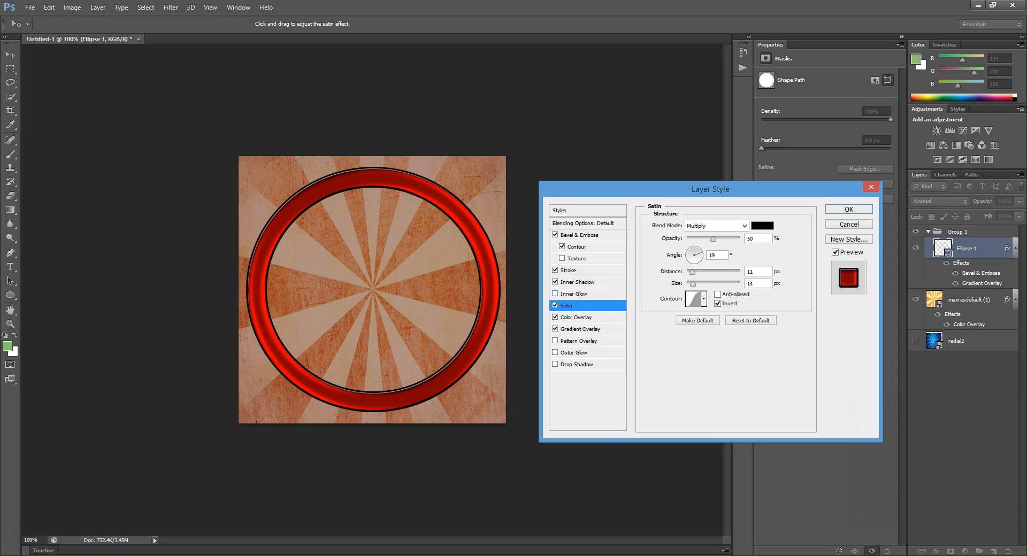
- Change the ring's Color Overlay color to teal and apply the layer style
left_click(576, 317)
left_click(762, 225)
left_click(284, 417)
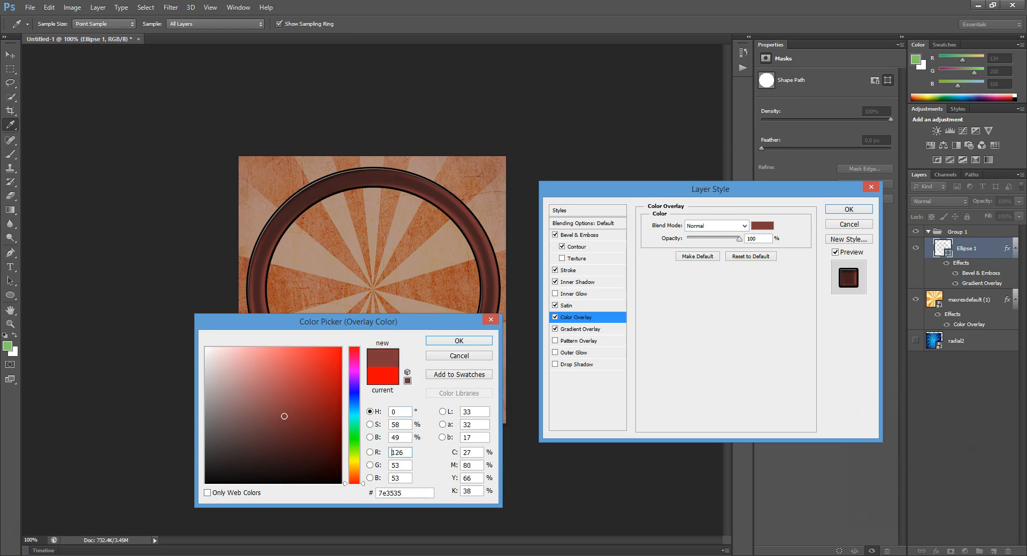
mouse_move(354, 435)
left_mouse_down()
mouse_move(354, 475)
mouse_move(354, 357)
mouse_move(354, 395)
left_mouse_up()
left_click(340, 348)
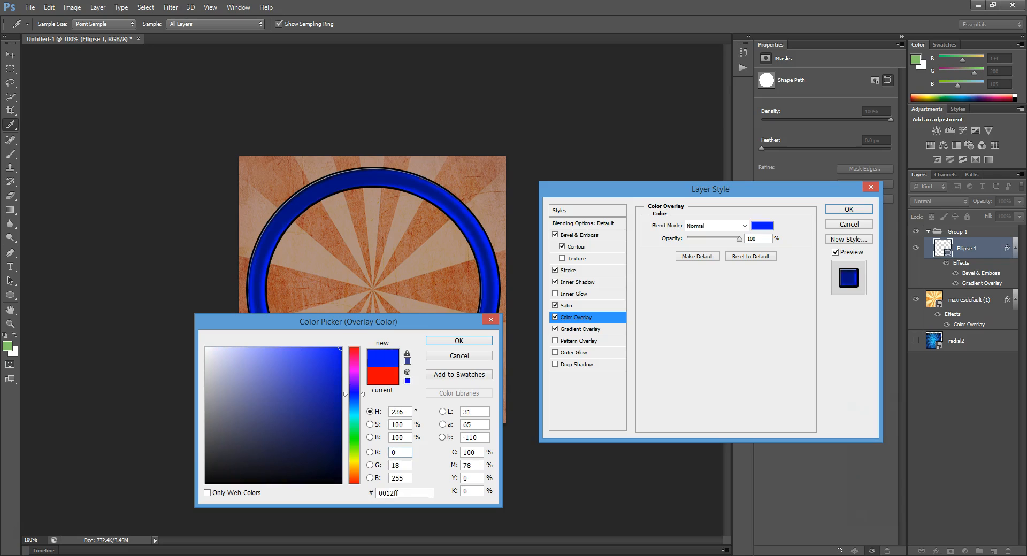
double_click(392, 452)
left_click_drag(354, 395, 354, 372)
left_click(317, 423)
mouse_move(318, 423)
left_mouse_down()
mouse_move(341, 391)
mouse_move(355, 420)
left_mouse_up()
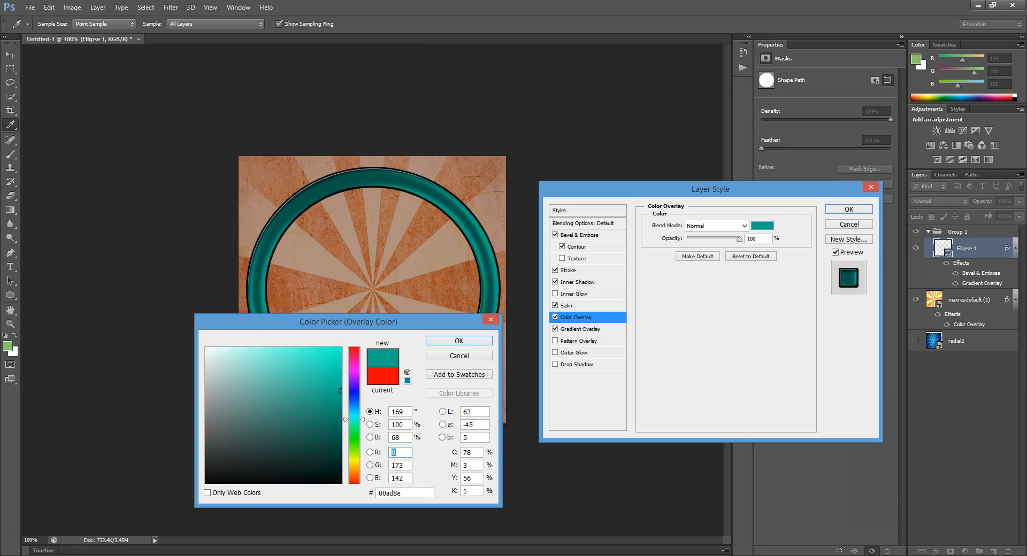
key("Return")
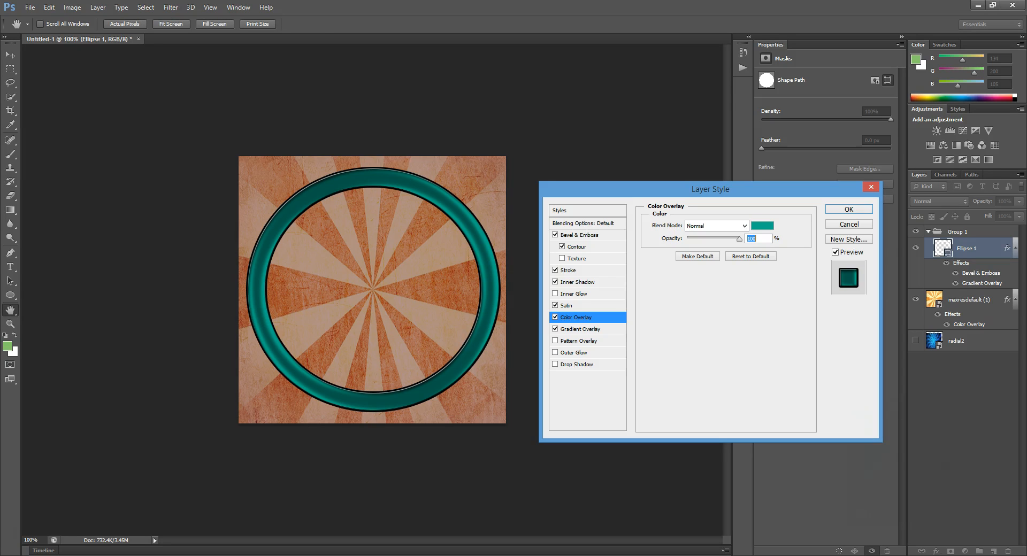
left_click(849, 209)
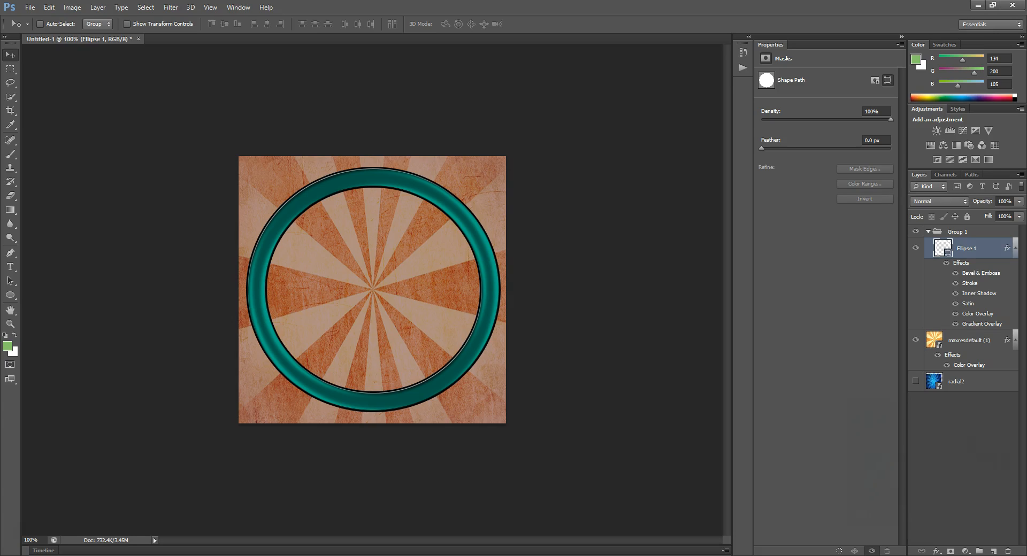
- Nudge the ring up by about 8 px and select the whole canvas
key("Up")
key("Up")
key("Up")
key("Up")
key("Up")
key("Up")
key("Up")
key("Up")
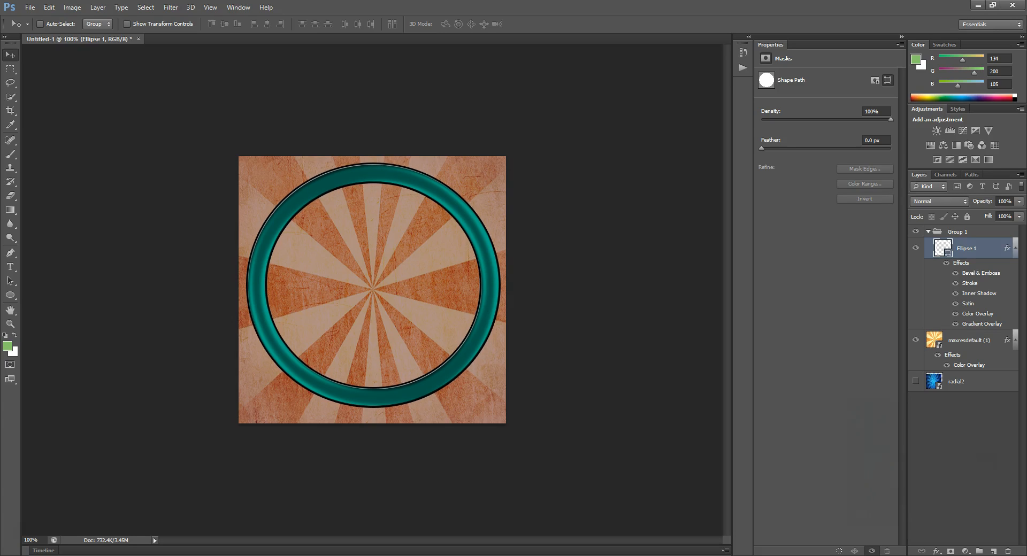
key("ctrl+a")
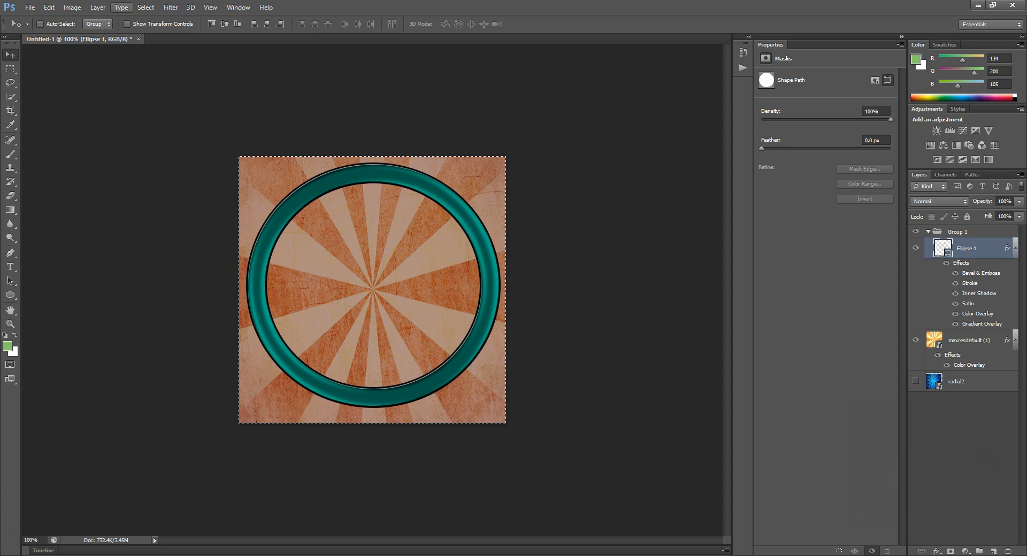
- Align the ring's vertical and horizontal centers to the full-canvas selection
left_click(98, 7)
mouse_move(150, 271)
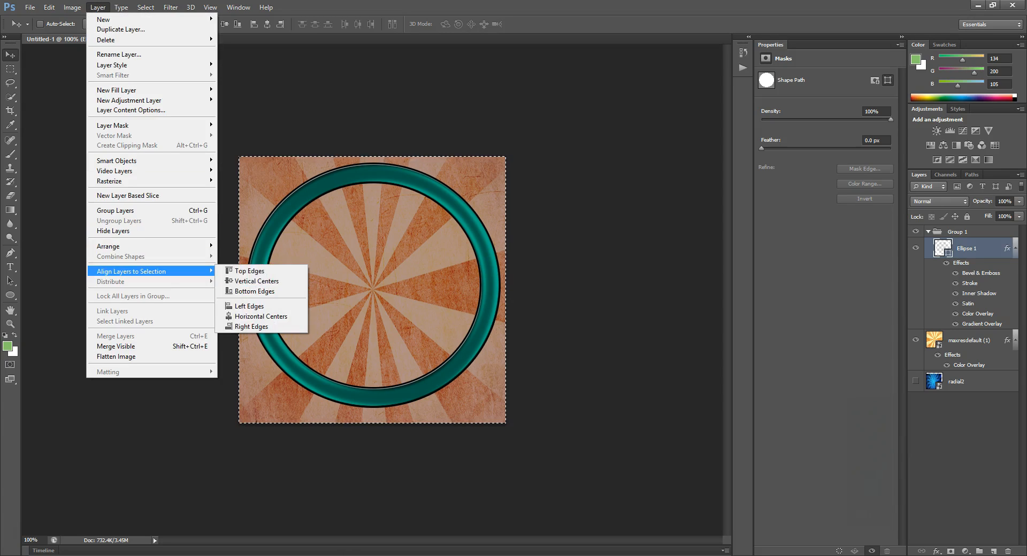
left_click(254, 281)
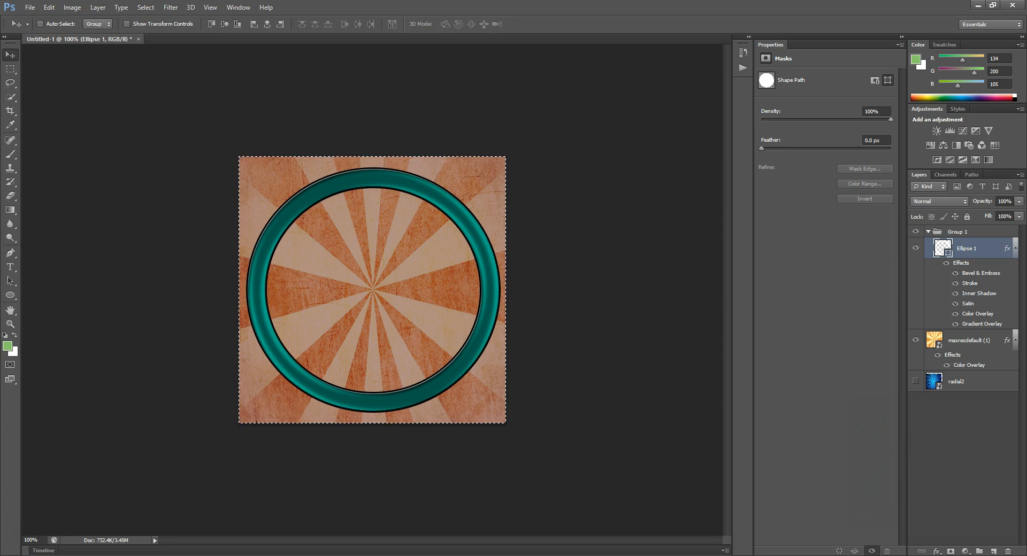
left_click(98, 7)
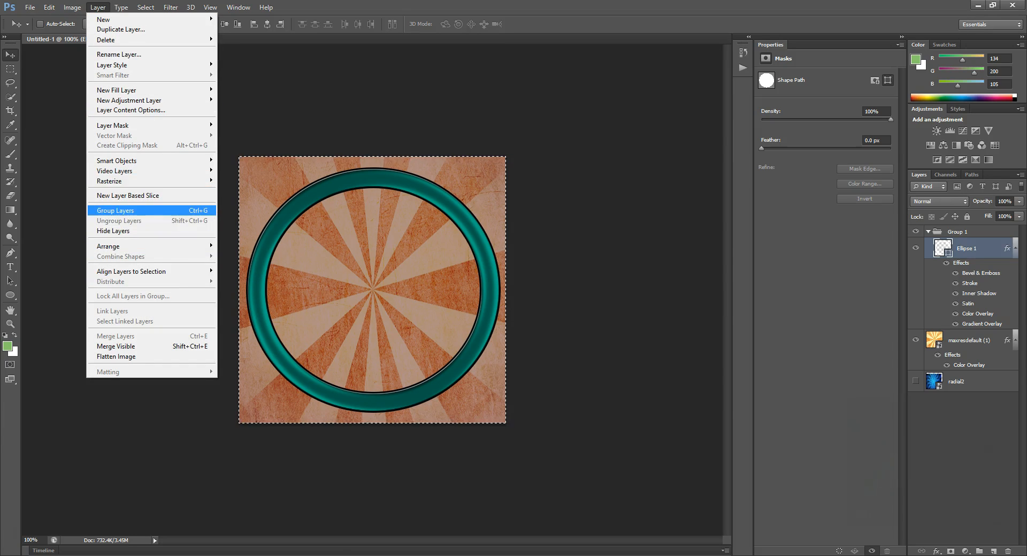
mouse_move(150, 271)
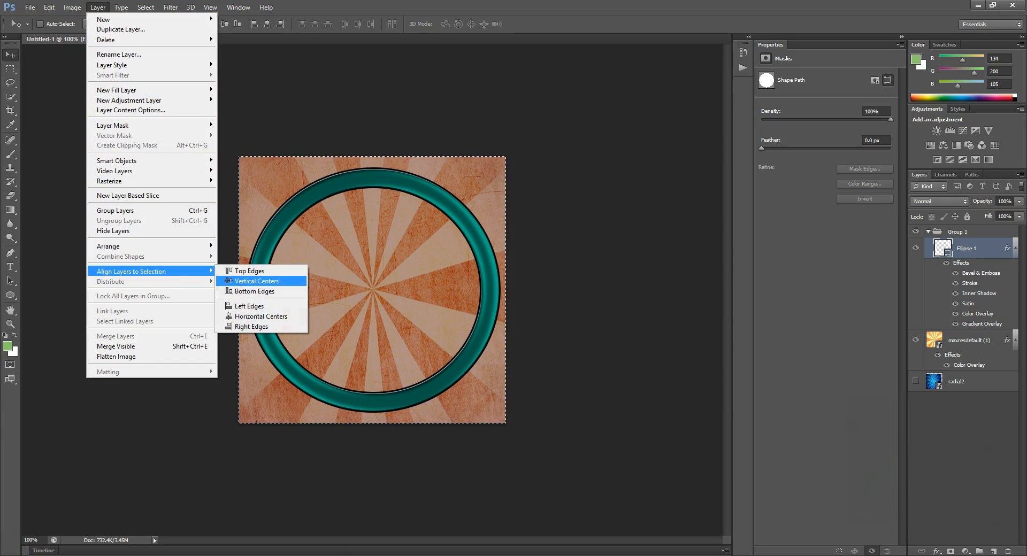
left_click(262, 317)
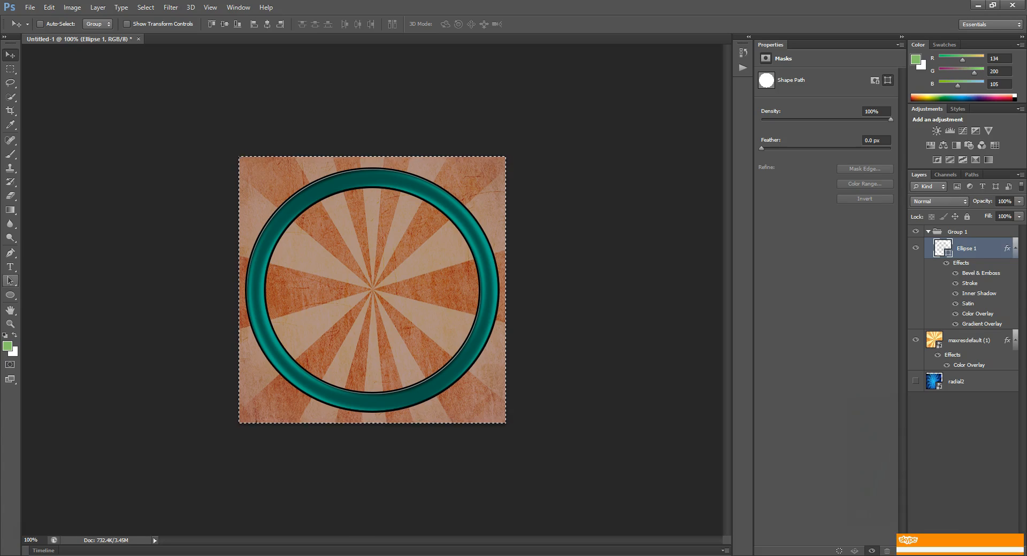
- Start a text layer inside the ring and look through the available fonts
left_click(10, 267)
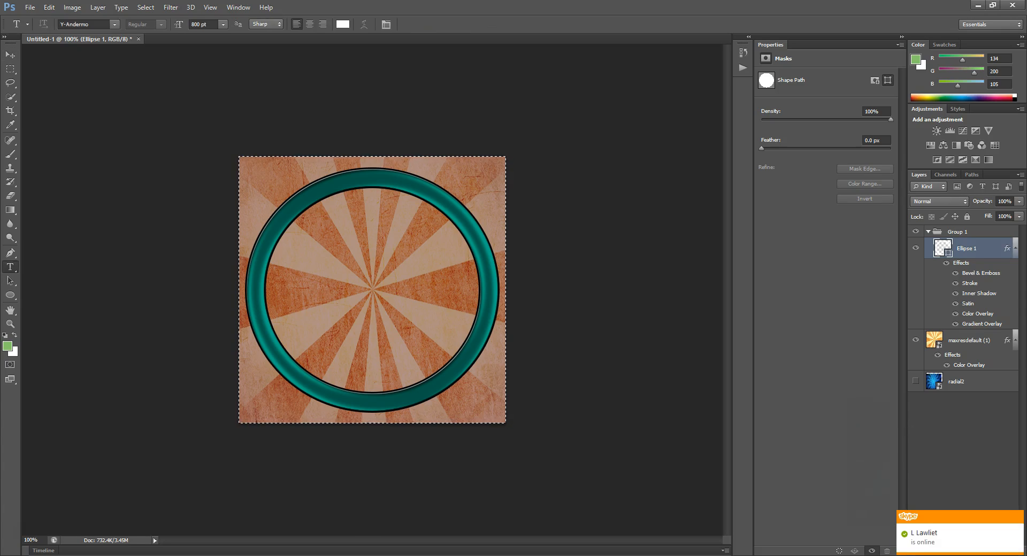
left_click(389, 254)
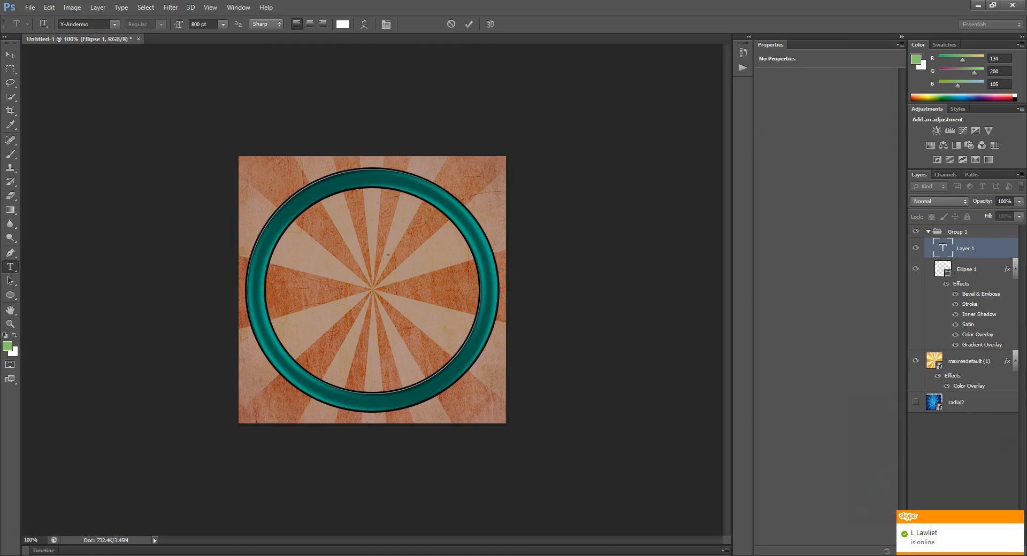
left_click(114, 25)
scroll(120, 300, "up", 3)
scroll(120, 289, "up", 20)
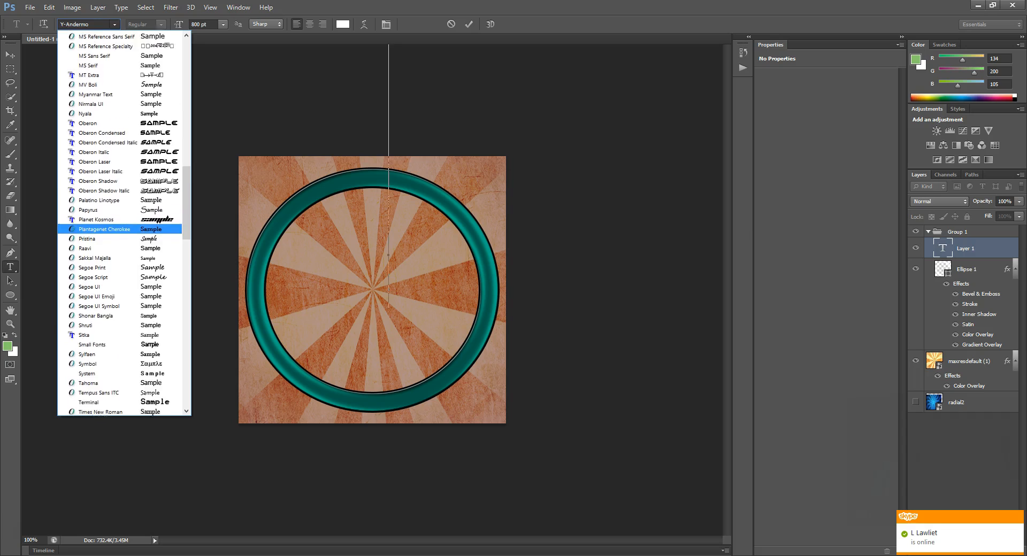
scroll(124, 224, "up", 5)
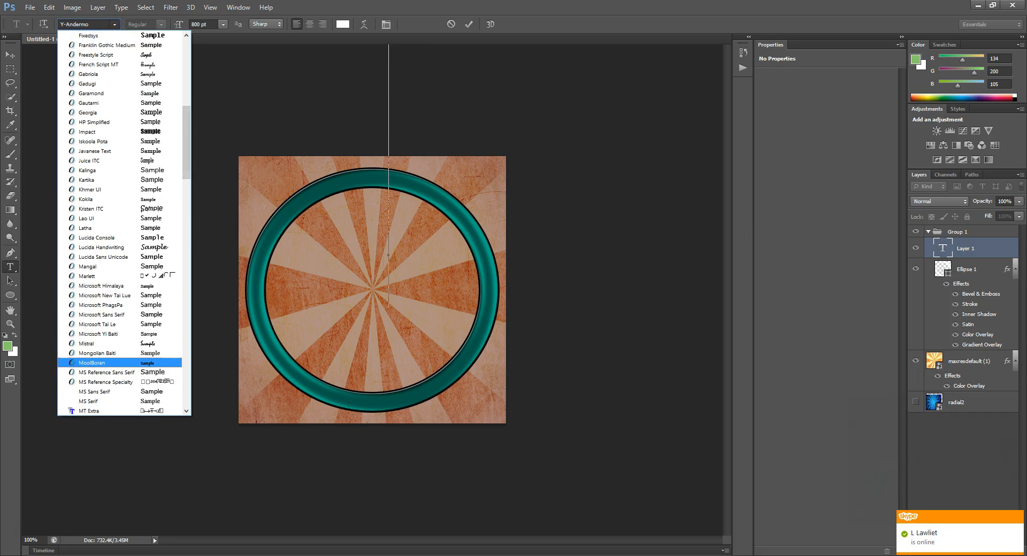
key("Escape")
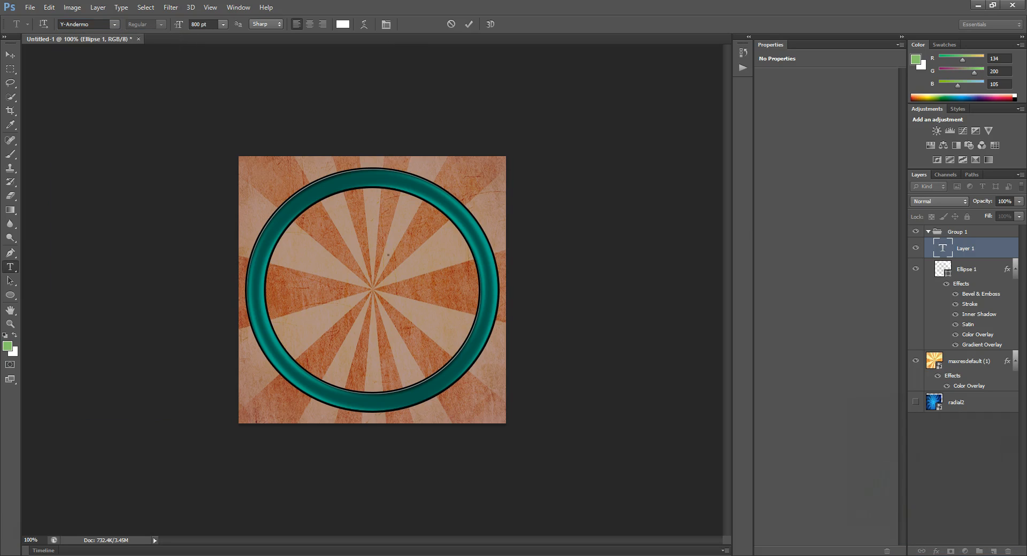
- Try a white letter X in Y-Andermo at 800 pt, moved over the ring
type("a")
key("BackSpace")
type("a")
key("ctrl+a")
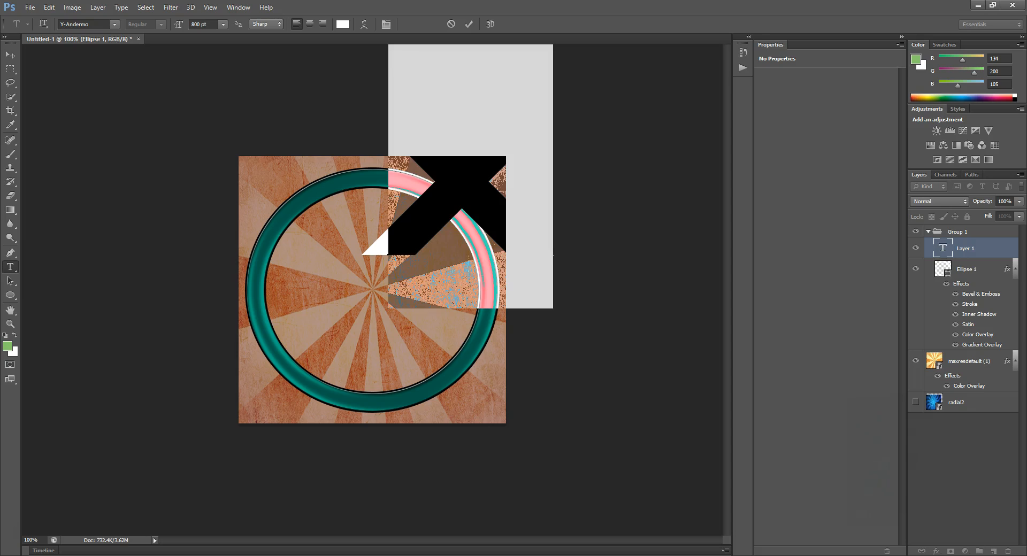
left_click_drag(435, 342, 347, 417)
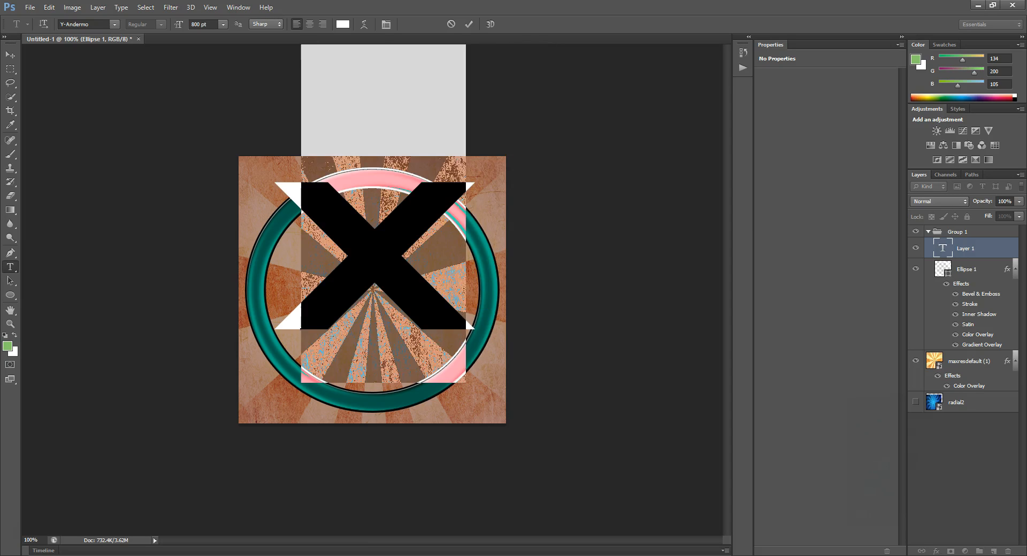
key("BackSpace")
type("X")
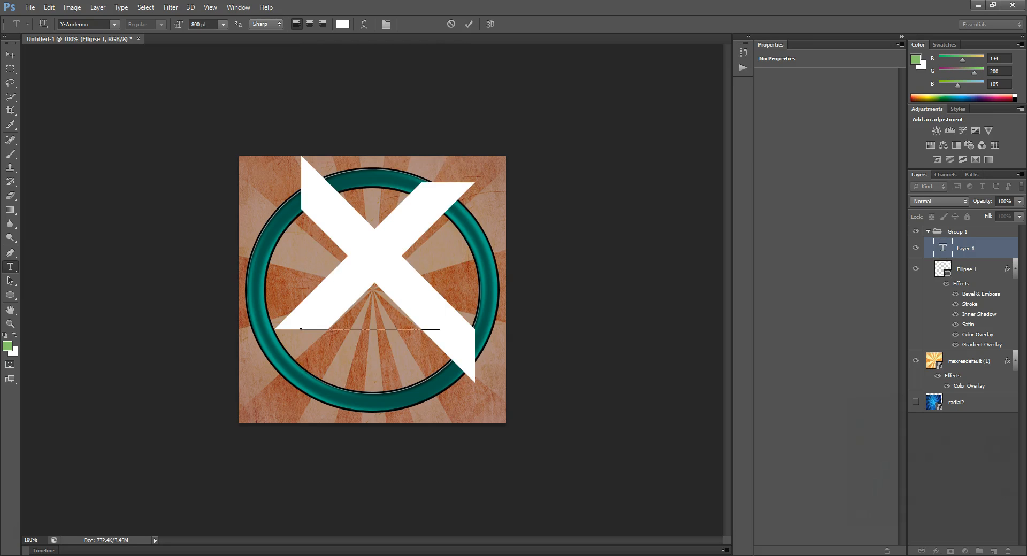
- Move the text slightly lower in the ring and replace the X with the letter C
left_click_drag(347, 417, 336, 452)
key("ctrl+a")
key("BackSpace")
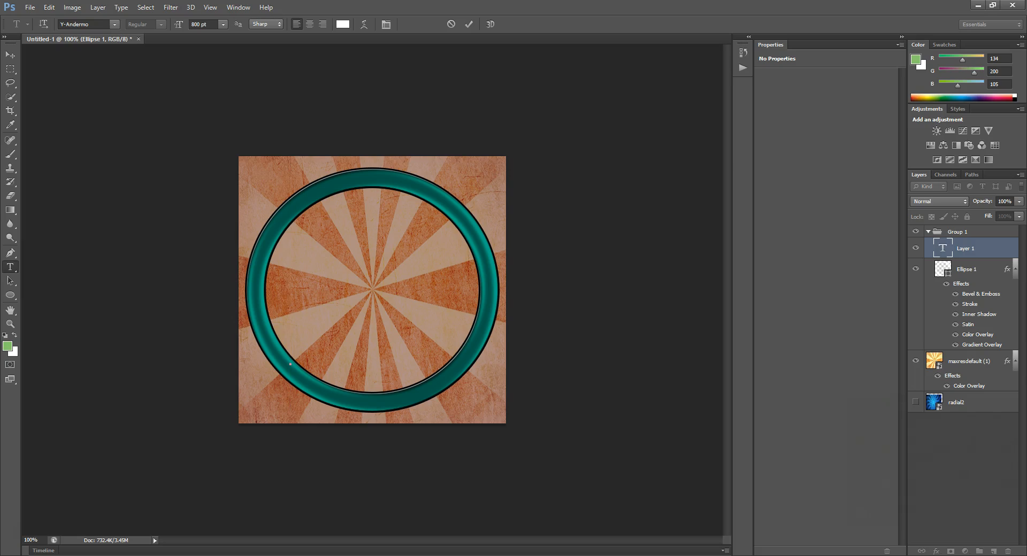
type("E")
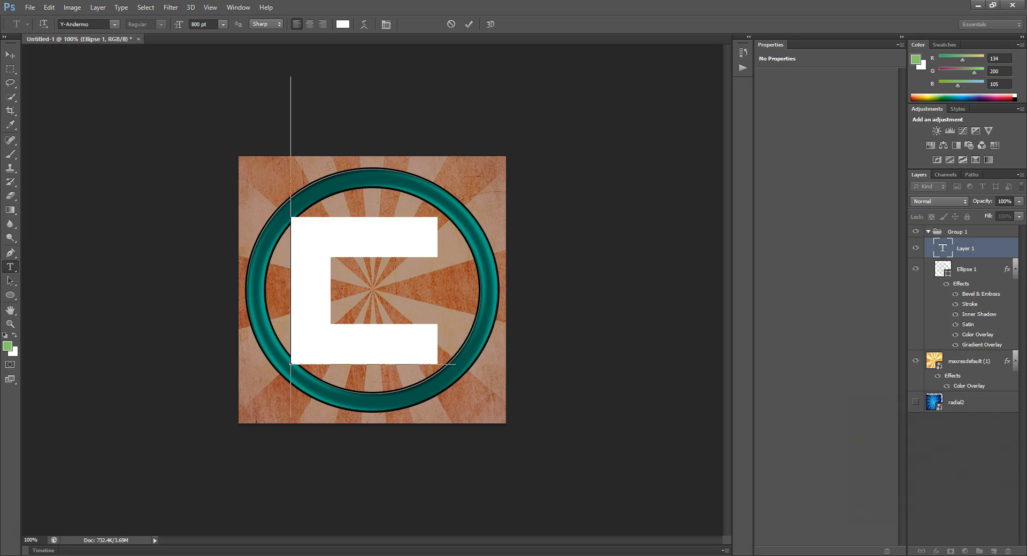
key("BackSpace")
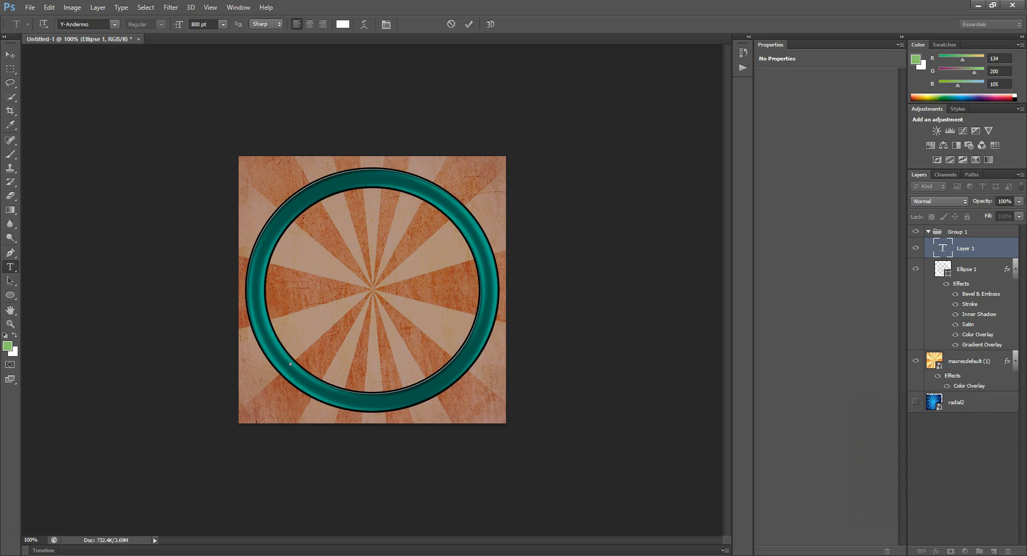
type("FL")
key("BackSpace")
key("BackSpace")
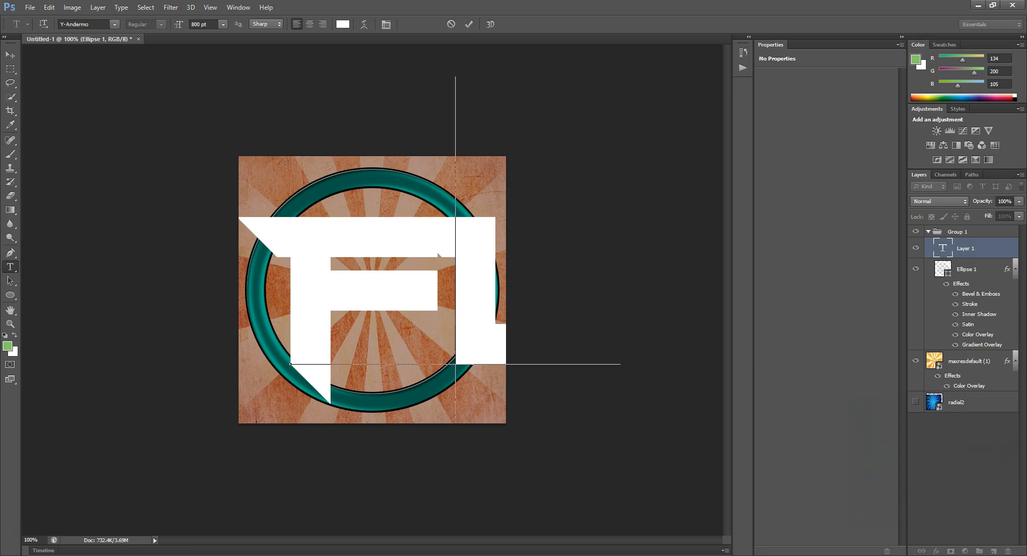
type("E")
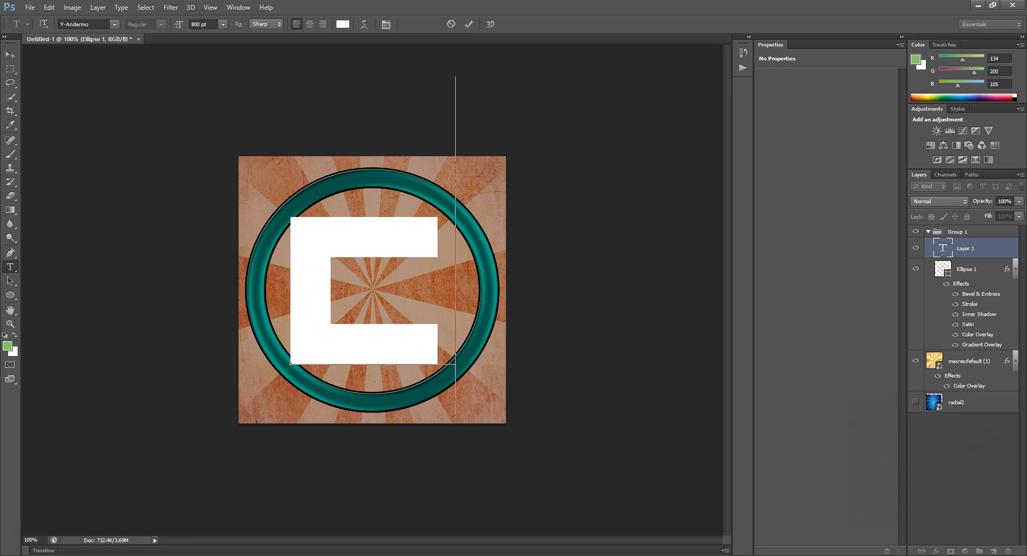
- Try the Oberon Condensed font on the letter C at 300 pt
key("ctrl+a")
left_click(115, 24)
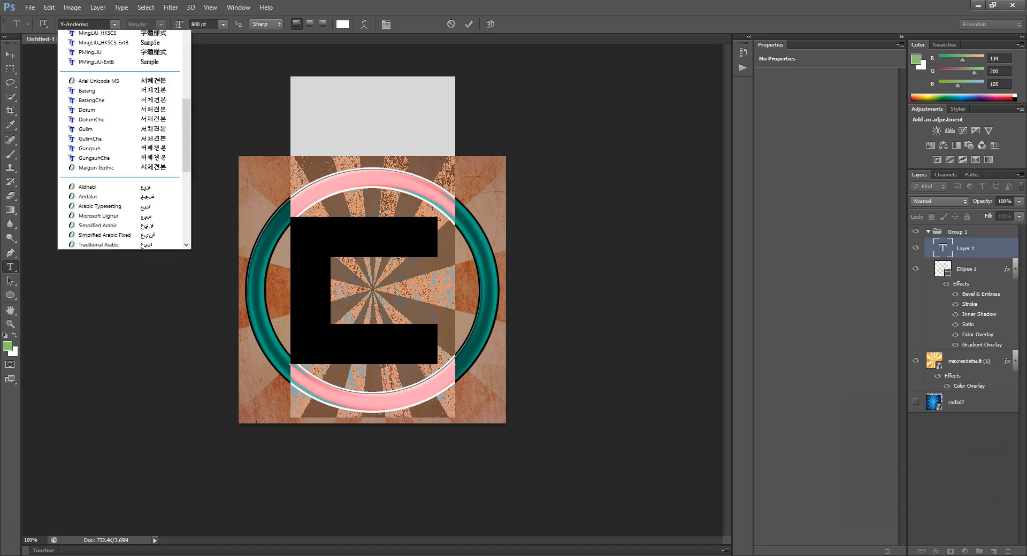
scroll(121, 194, "up", 3)
scroll(121, 185, "up", 2)
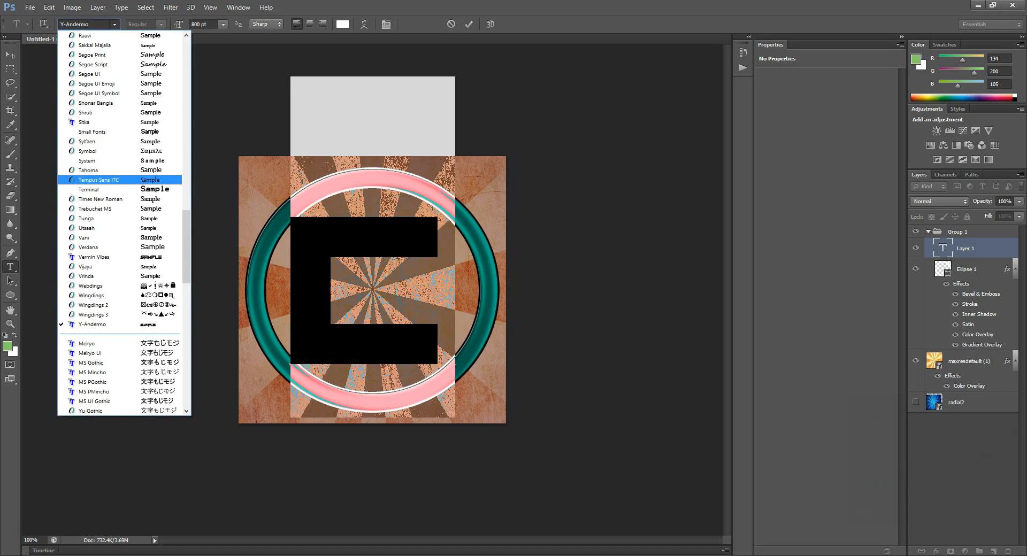
scroll(121, 166, "up", 5)
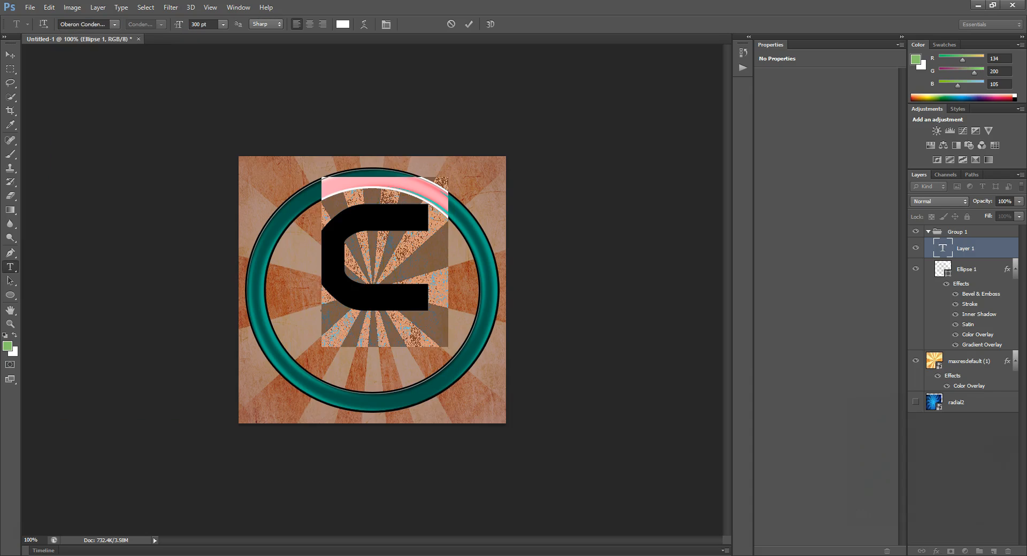
- Set the text's font to Vermin Vibes and re-enter the letter C
left_click(83, 24)
type("Vermin Vibes")
key("Return")
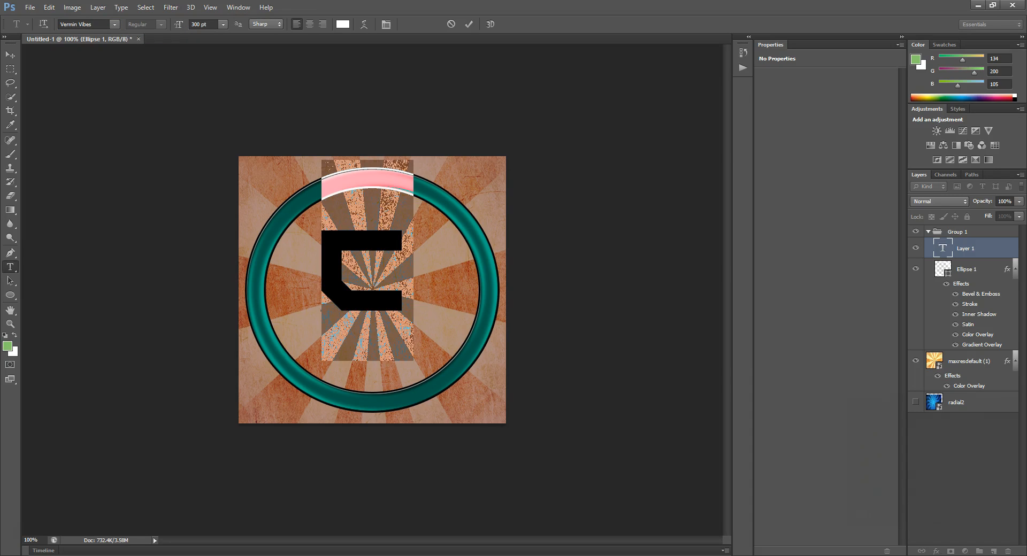
key("BackSpace")
type("C")
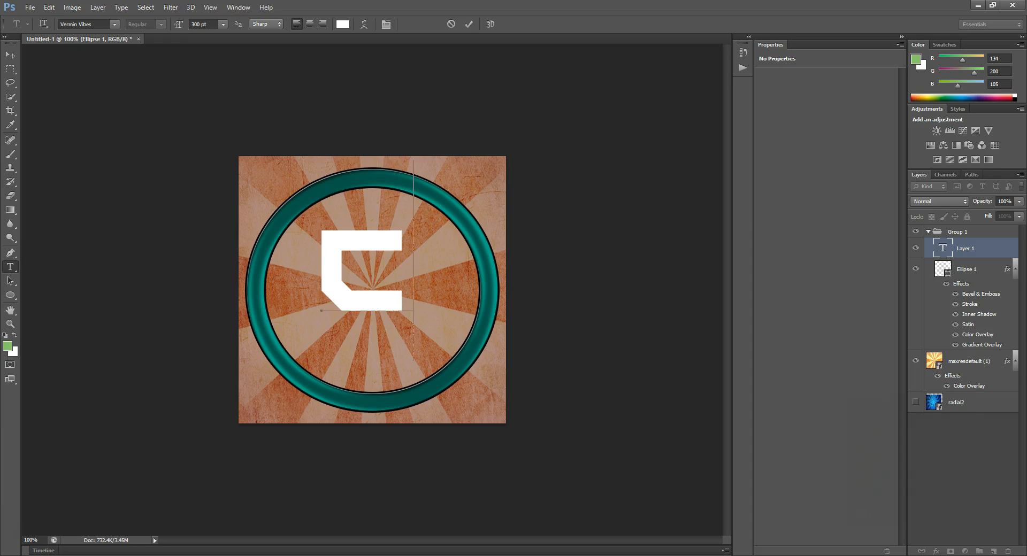
- Try font sizes of 800 pt and 500 pt on the letter C
key("ctrl+a")
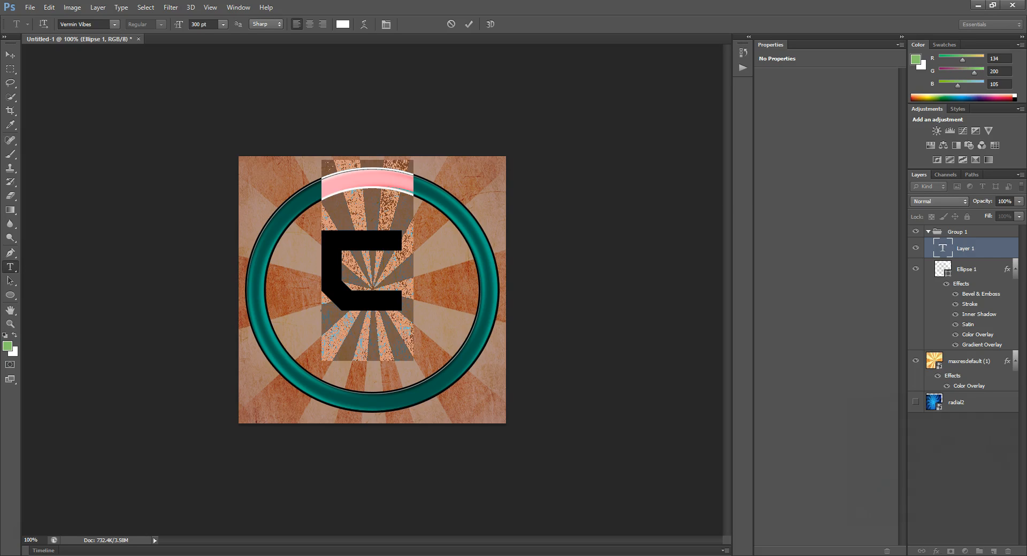
double_click(196, 24)
type("8")
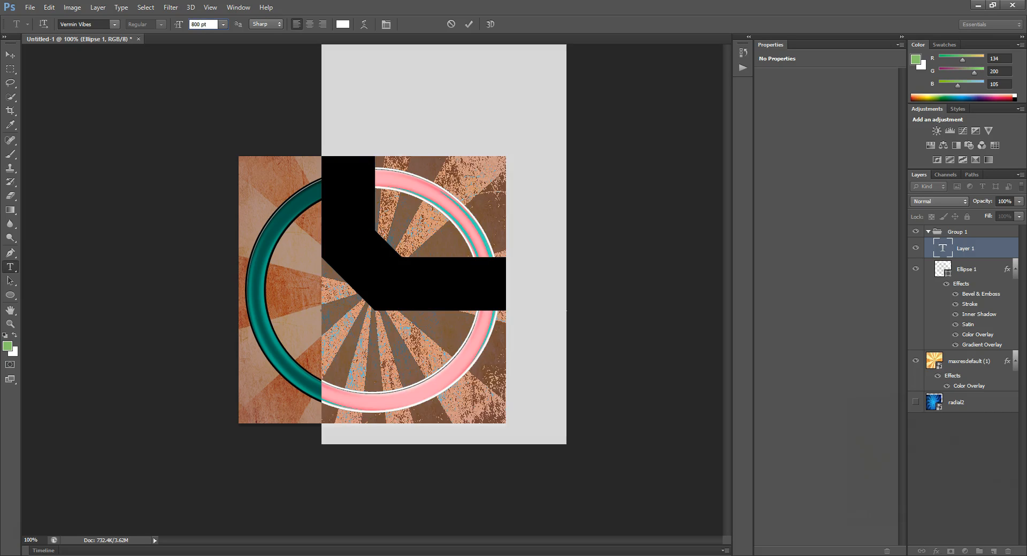
key("BackSpace")
key("BackSpace")
key("BackSpace")
type("500")
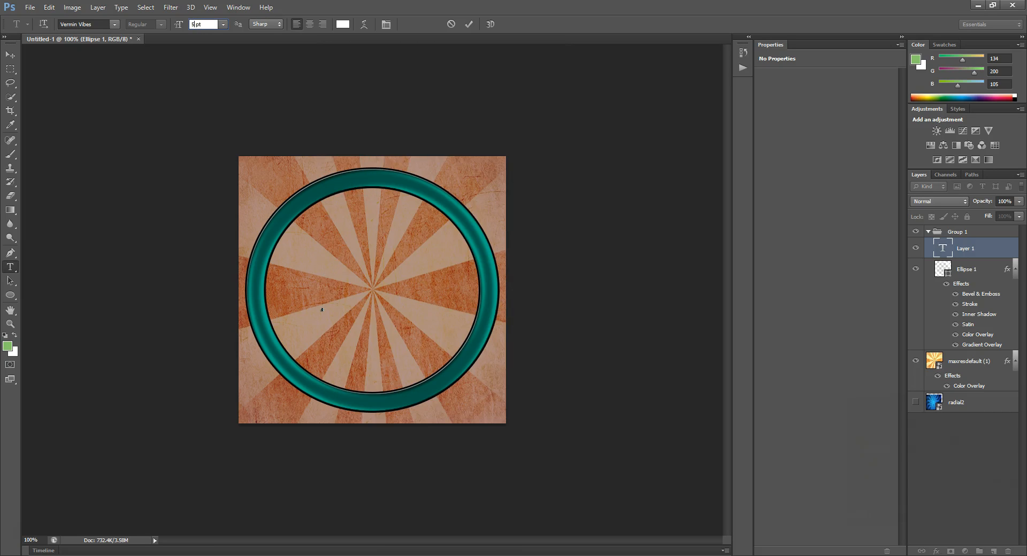
key("Return")
- Set the letter C to 700 pt, center it over the ring and commit the text
left_click_drag(503, 299, 494, 324)
double_click(195, 24)
type("700")
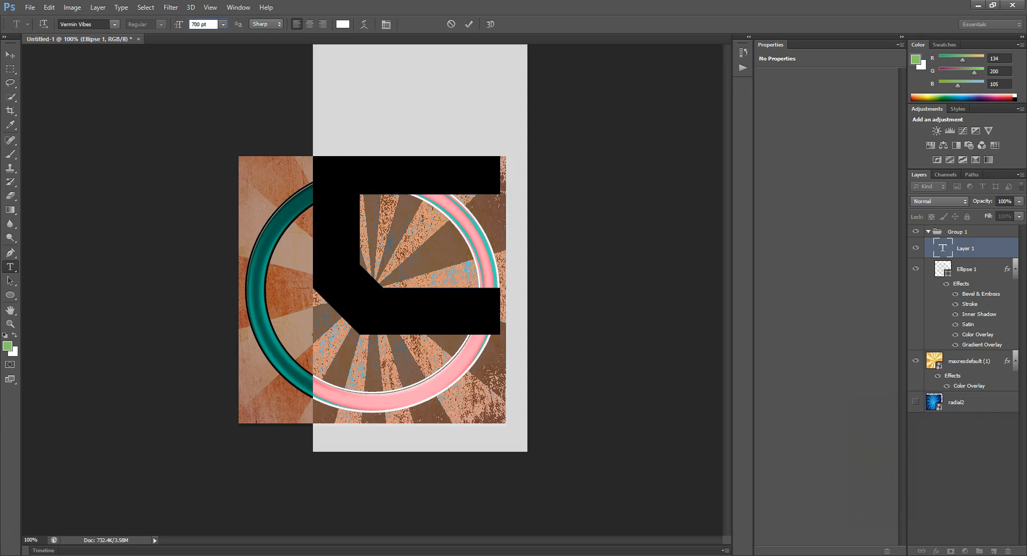
left_click(321, 299)
left_click_drag(300, 321, 266, 376)
key("ctrl+Return")
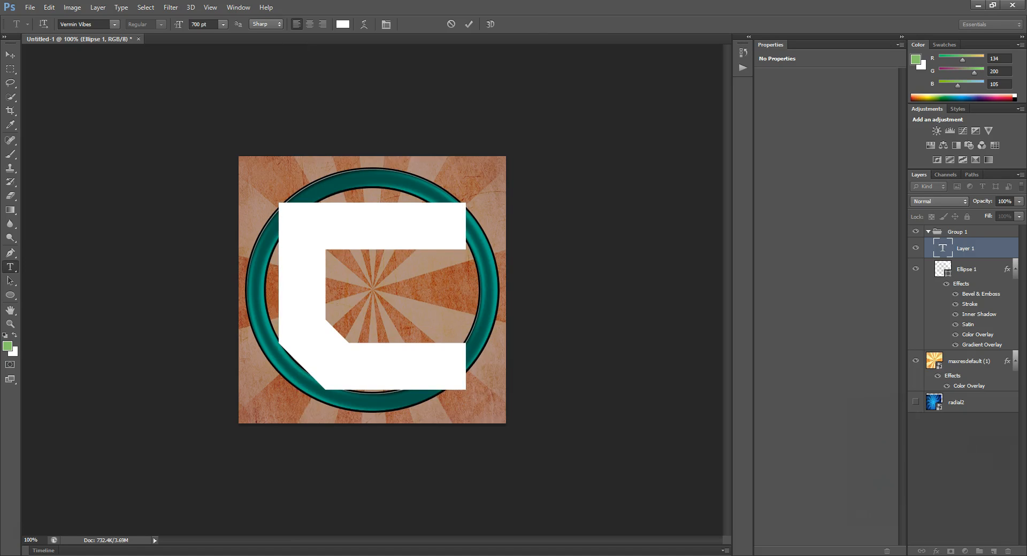
- Open the letter's blending options and enable Bevel & Emboss with Contour
right_click(963, 244)
left_click(889, 249)
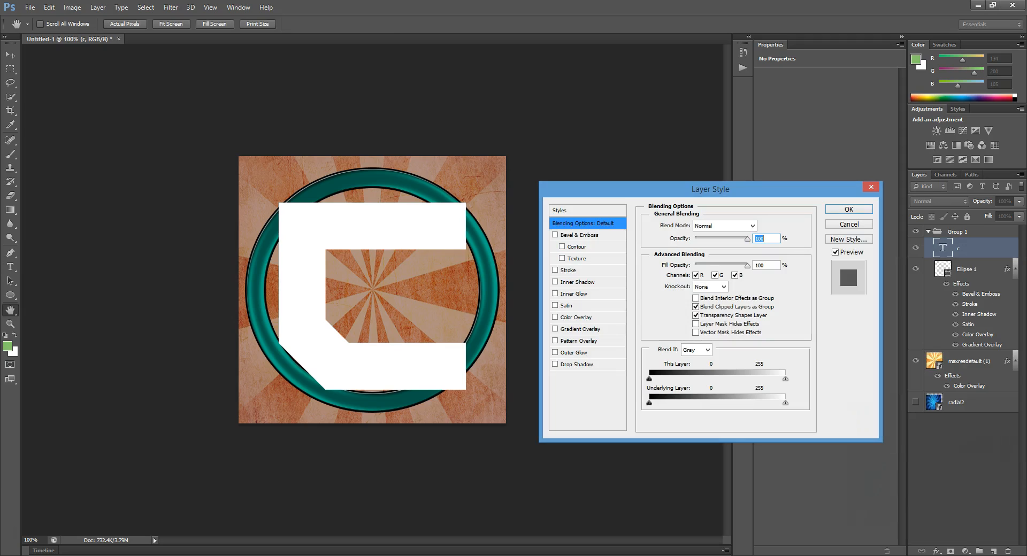
left_click(555, 234)
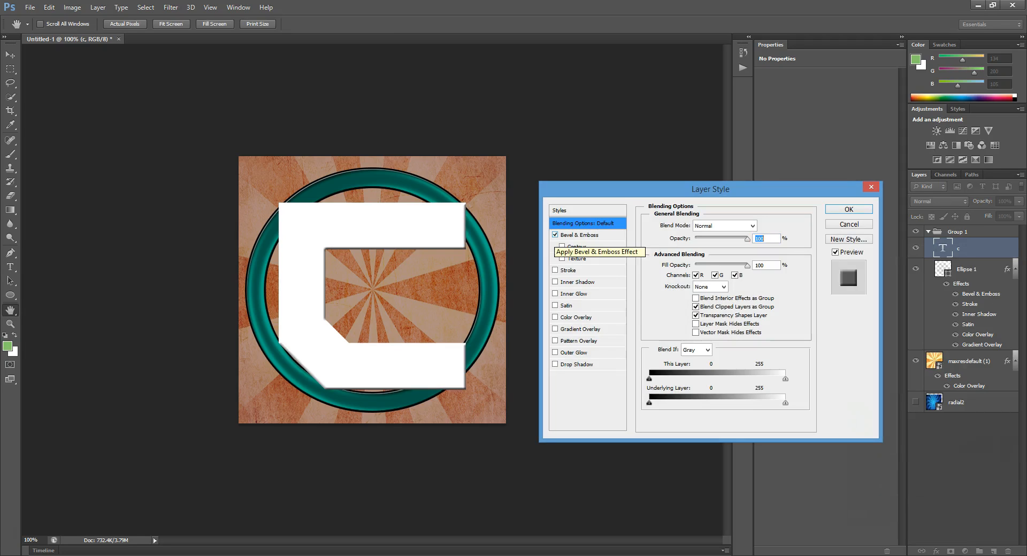
left_click(561, 247)
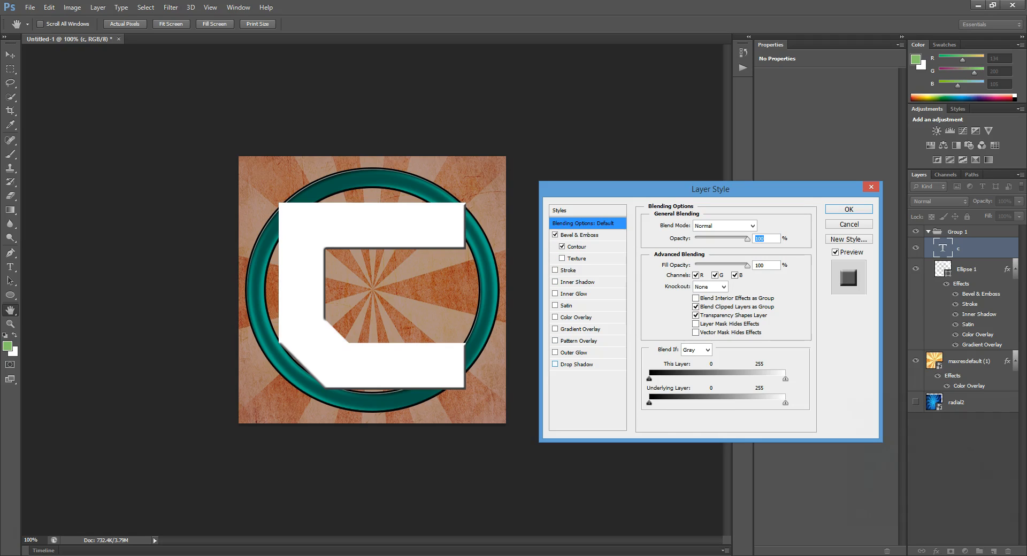
- Add a Drop Shadow with 100% opacity to the letter and apply the layer style
left_click(556, 364)
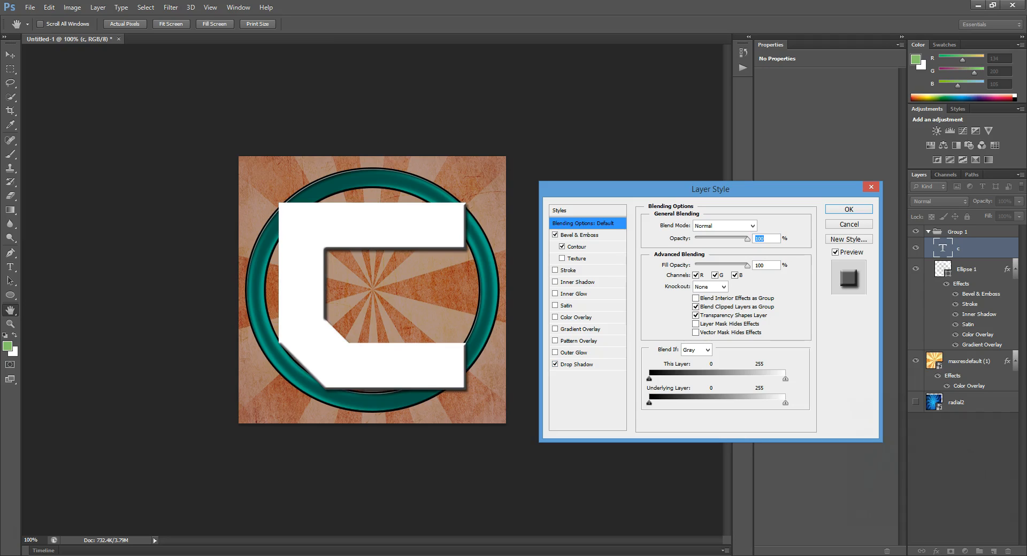
left_click(576, 365)
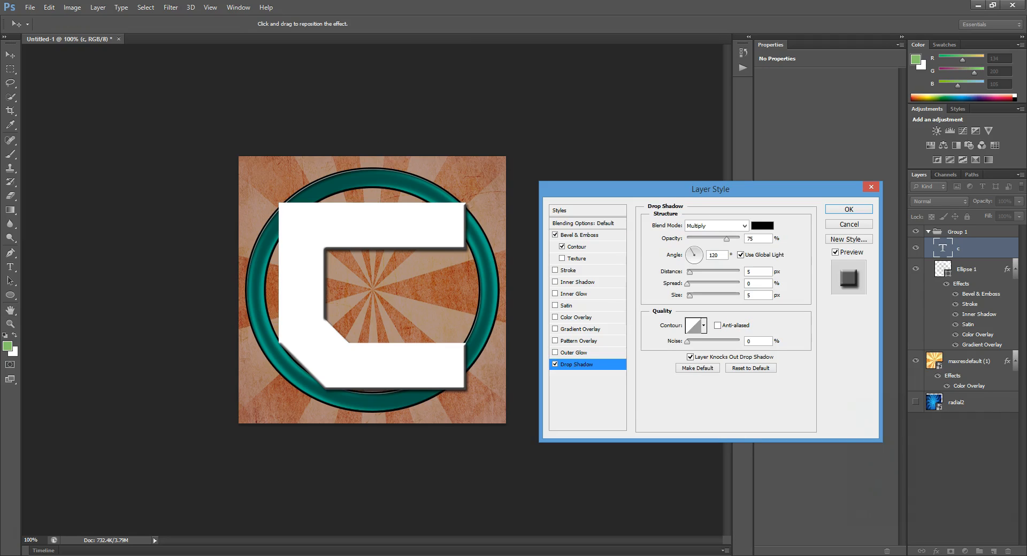
left_click_drag(726, 239, 741, 239)
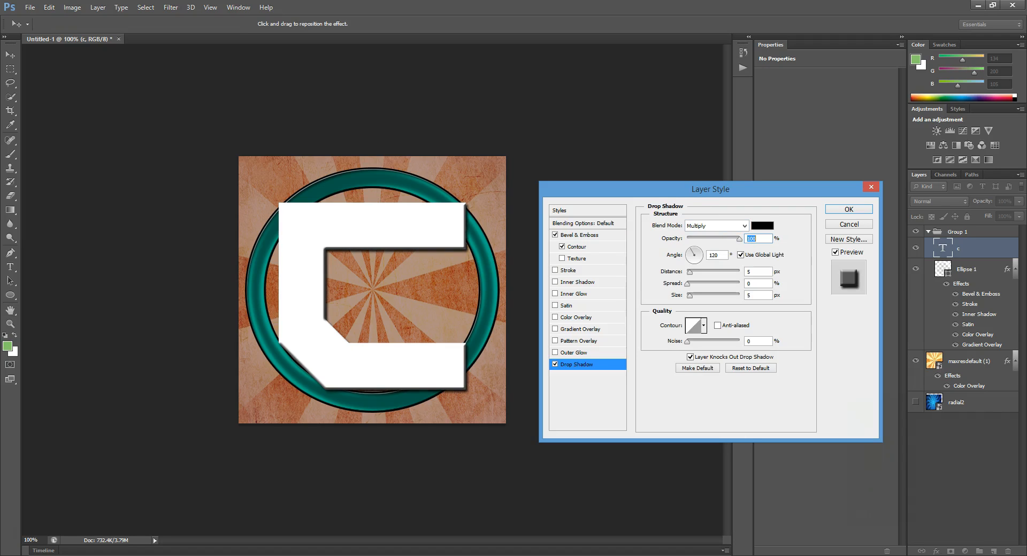
left_click(690, 273)
key("Return")
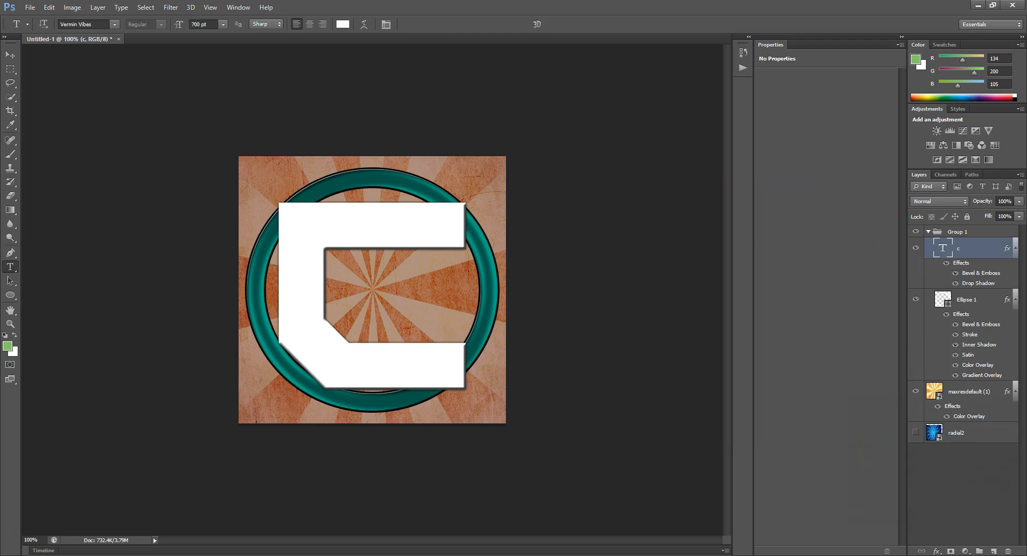
- Reopen the letter's layer style and set its Drop Shadow to 33% spread and 33 px size
right_click(942, 248)
left_click(943, 253)
left_click(576, 365)
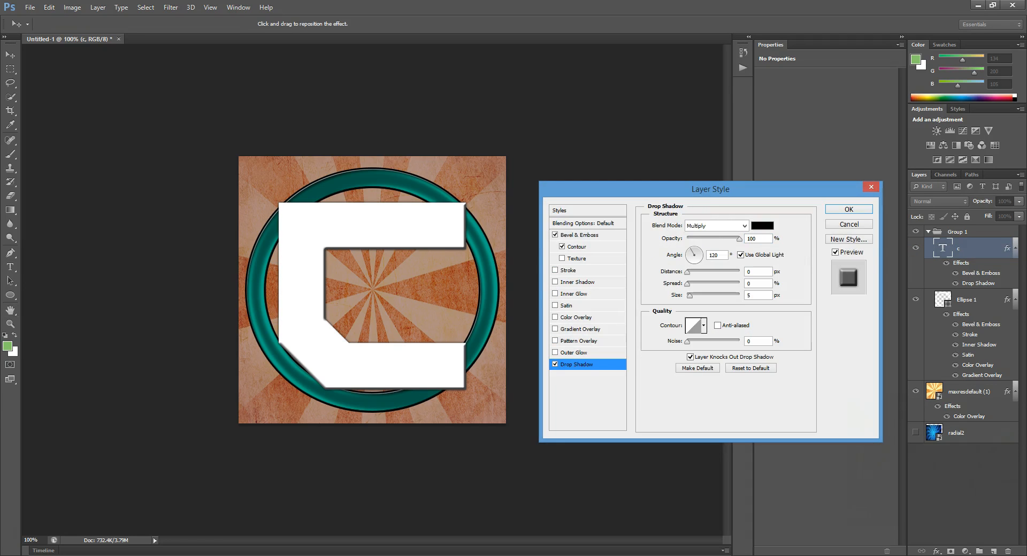
type("33")
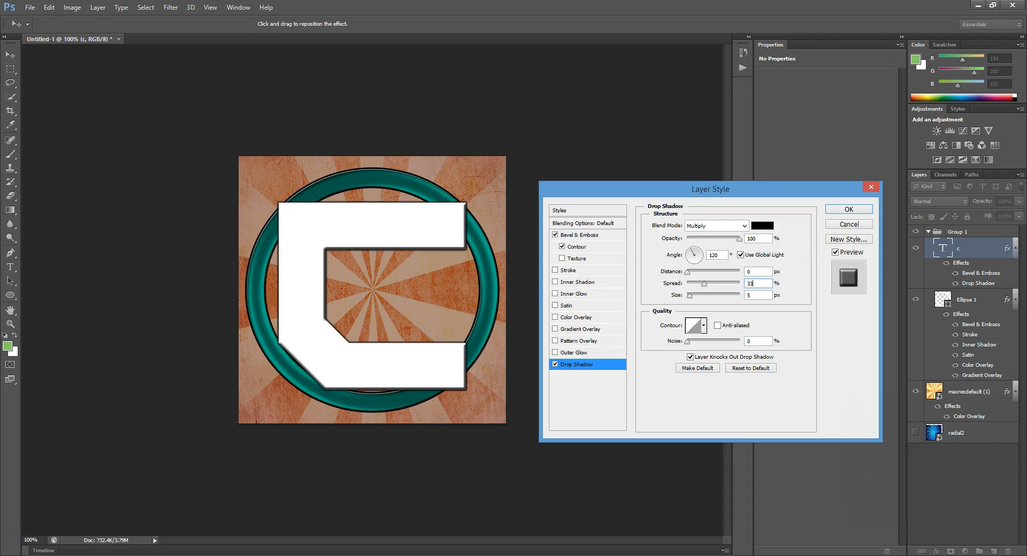
key("Tab")
type("33")
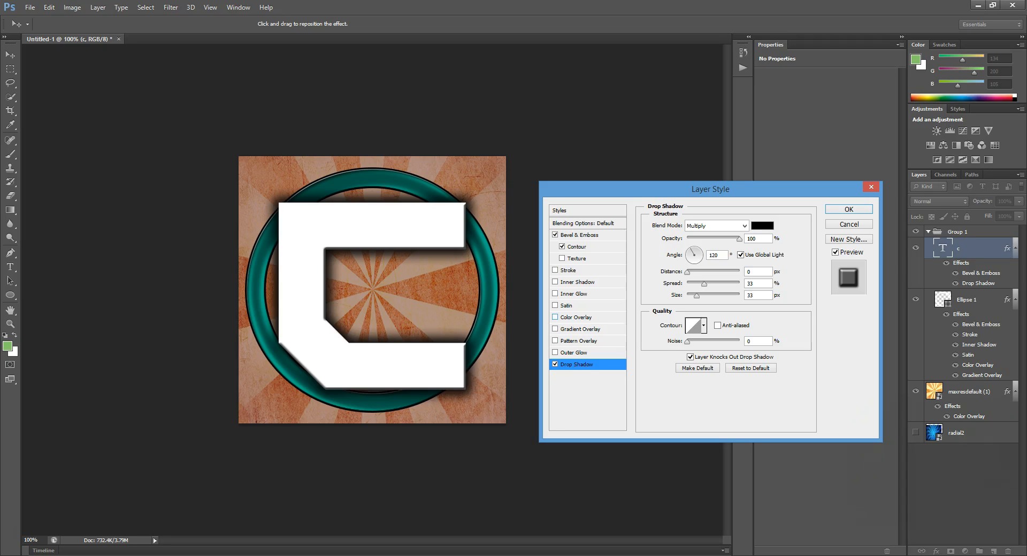
- Enable Satin on the letter with 26% opacity, 1 px distance and 0 px size
left_click(555, 305)
mouse_move(714, 239)
left_mouse_down()
mouse_move(701, 239)
mouse_move(710, 239)
left_mouse_up()
left_click_drag(693, 272, 688, 284)
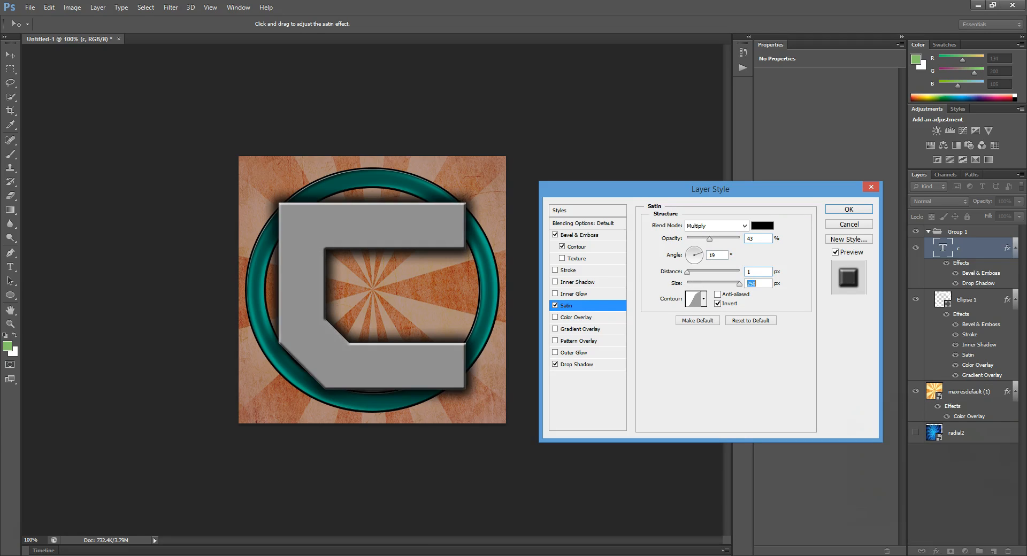
mouse_move(687, 271)
left_mouse_down()
mouse_move(739, 272)
mouse_move(688, 272)
left_mouse_up()
mouse_move(710, 238)
left_mouse_down()
mouse_move(690, 238)
mouse_move(700, 239)
left_mouse_up()
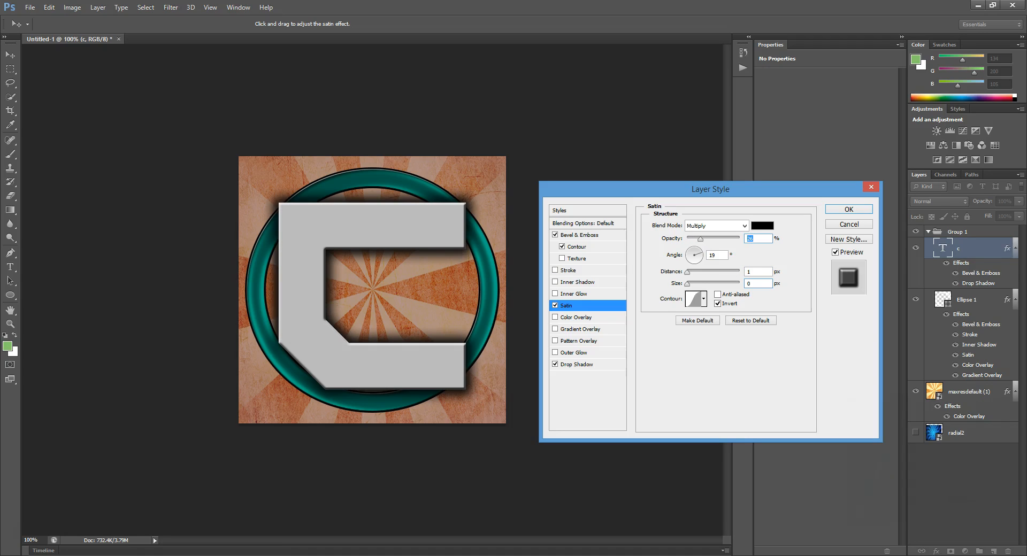
- Set the letter's Satin to Normal blend mode, 20% opacity, 57 px size, a greater distance and 0° angle, and apply the style
left_click(716, 226)
left_click(706, 237)
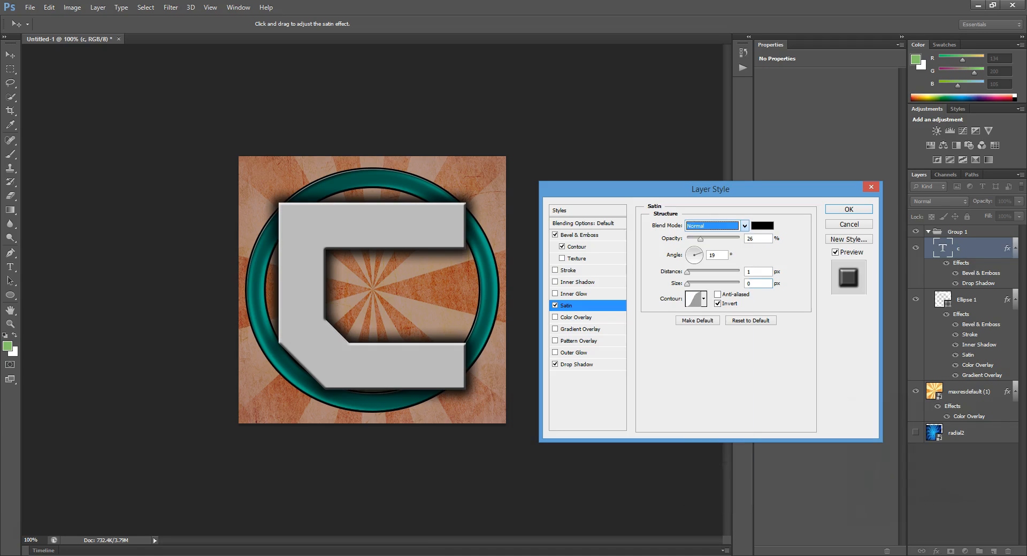
left_click_drag(700, 239, 697, 238)
mouse_move(687, 271)
left_mouse_down()
mouse_move(701, 284)
mouse_move(740, 283)
mouse_move(695, 272)
mouse_move(696, 283)
mouse_move(700, 272)
left_mouse_up()
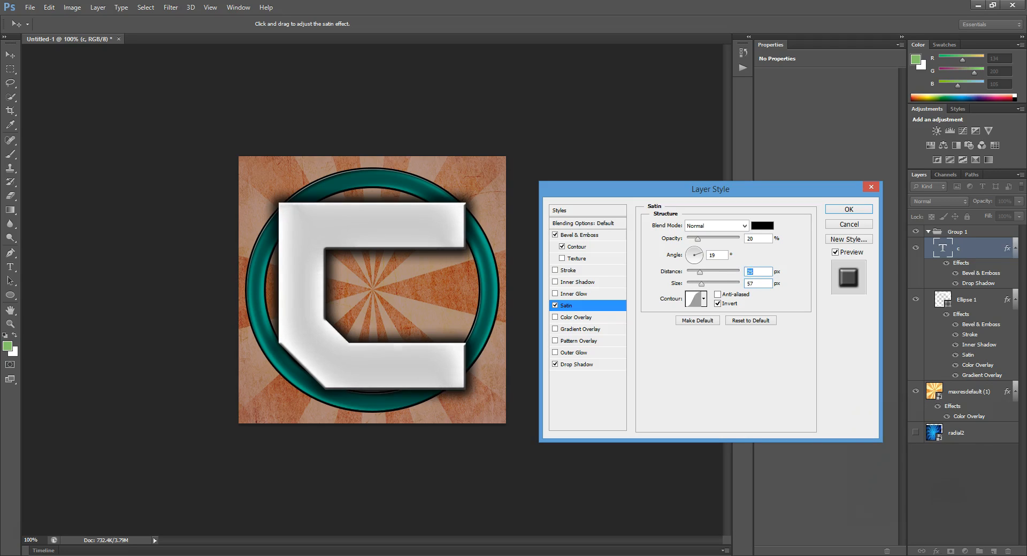
double_click(717, 256)
type("0")
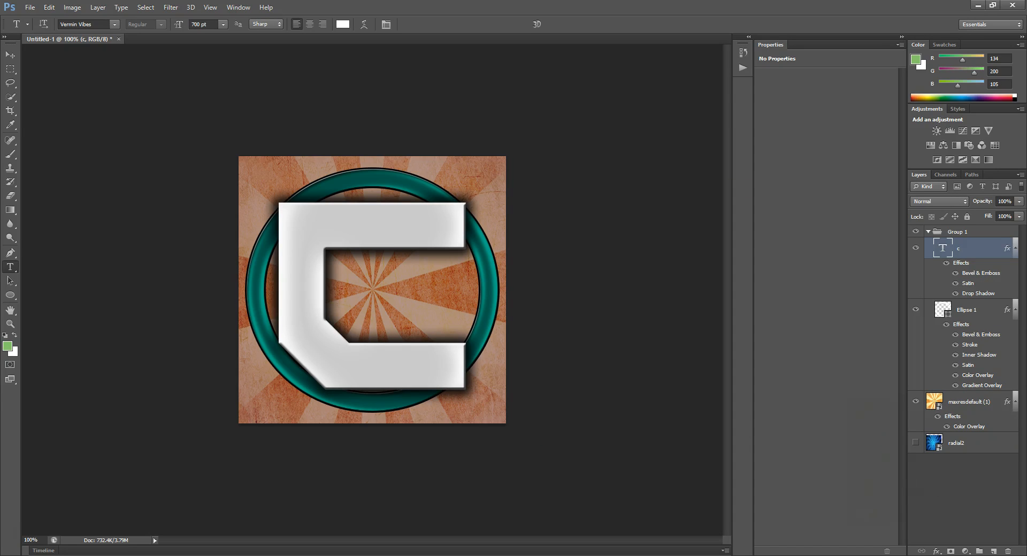
- Add a black-to-white linear Gradient Overlay at 10% opacity to the letter's layer style
right_click(974, 249)
left_click(974, 257)
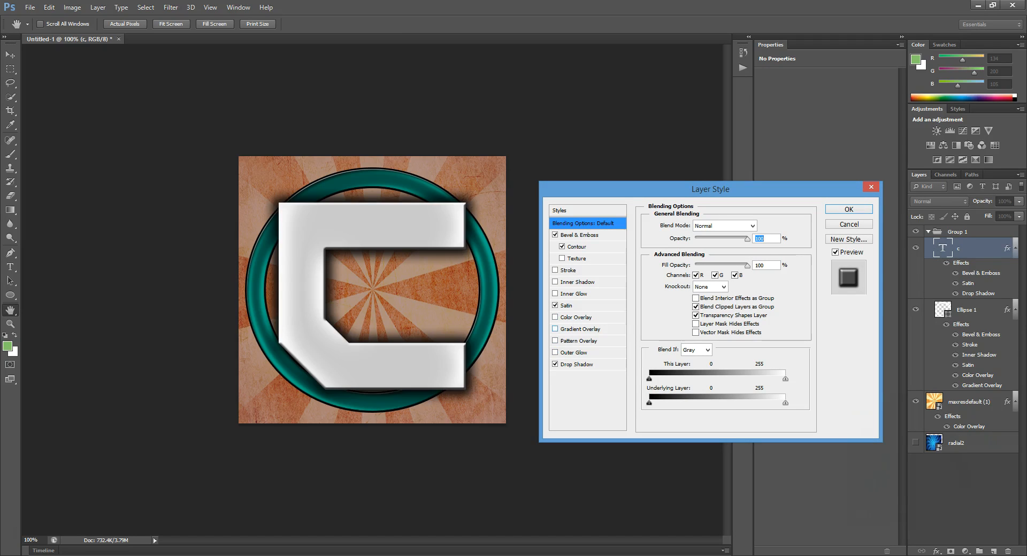
left_click(555, 329)
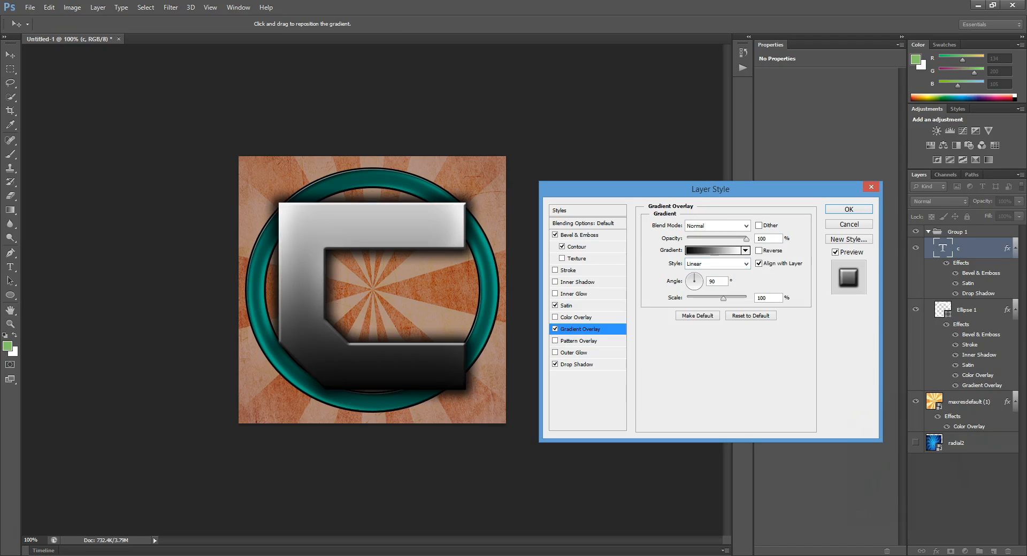
left_click(767, 238)
type("10")
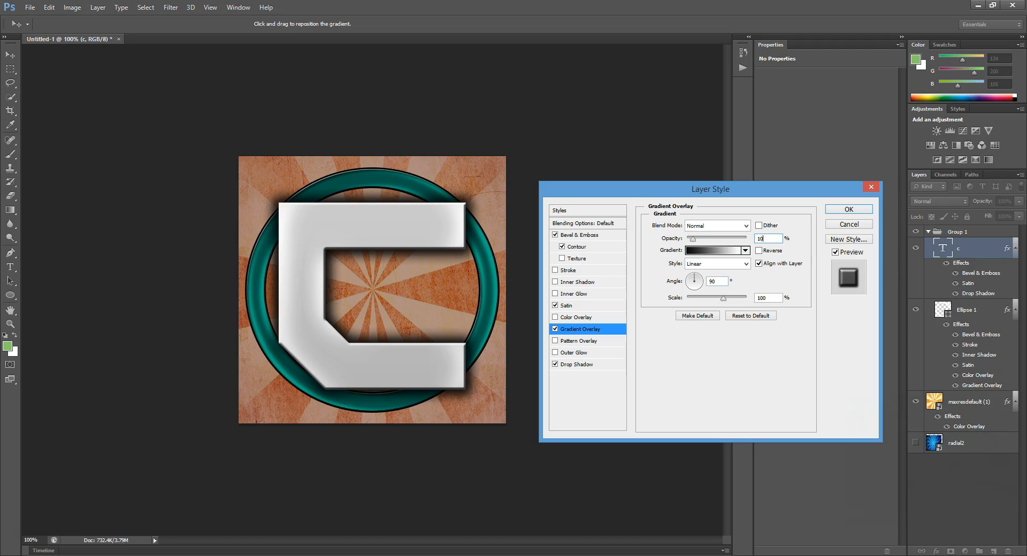
- Add an Inner Shadow to the letter with 100% opacity, 0 px distance, 33% choke and 33 px size
left_click(577, 282)
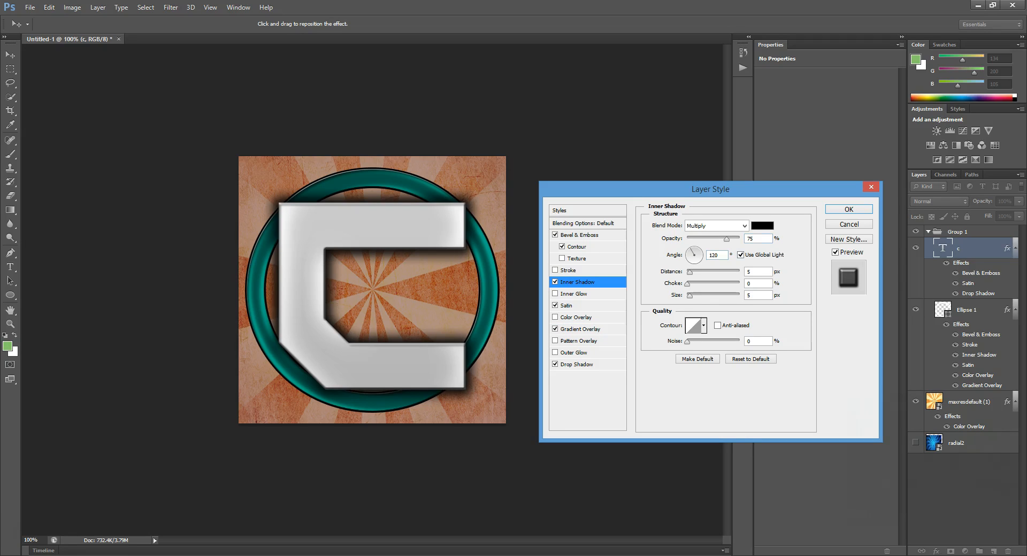
left_click_drag(726, 240, 742, 239)
left_click_drag(690, 272, 687, 272)
key("Tab")
type("33")
key("Tab")
type("33")
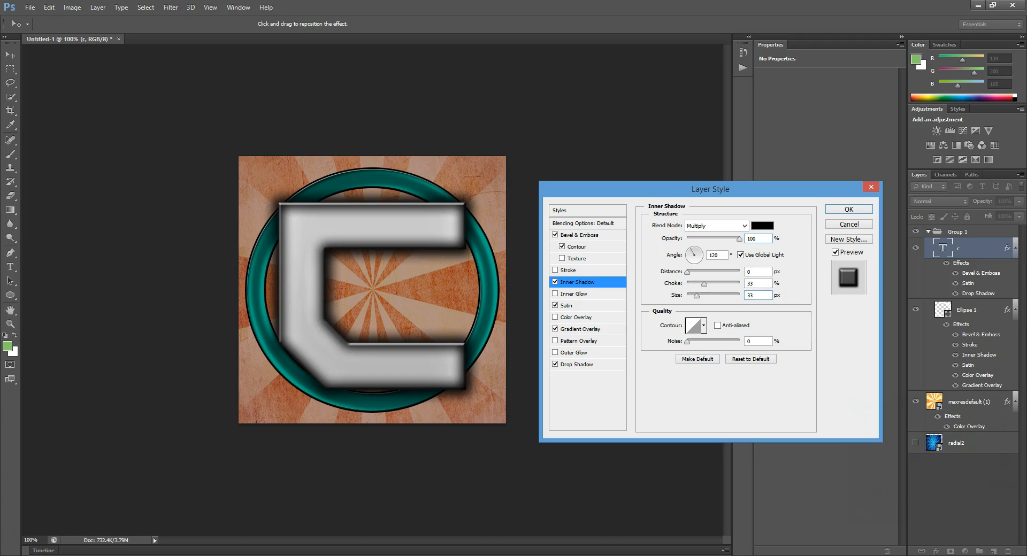
- Reduce the letter's Inner Shadow size to 3 px and apply the layer style
key("BackSpace")
key("BackSpace")
type("1")
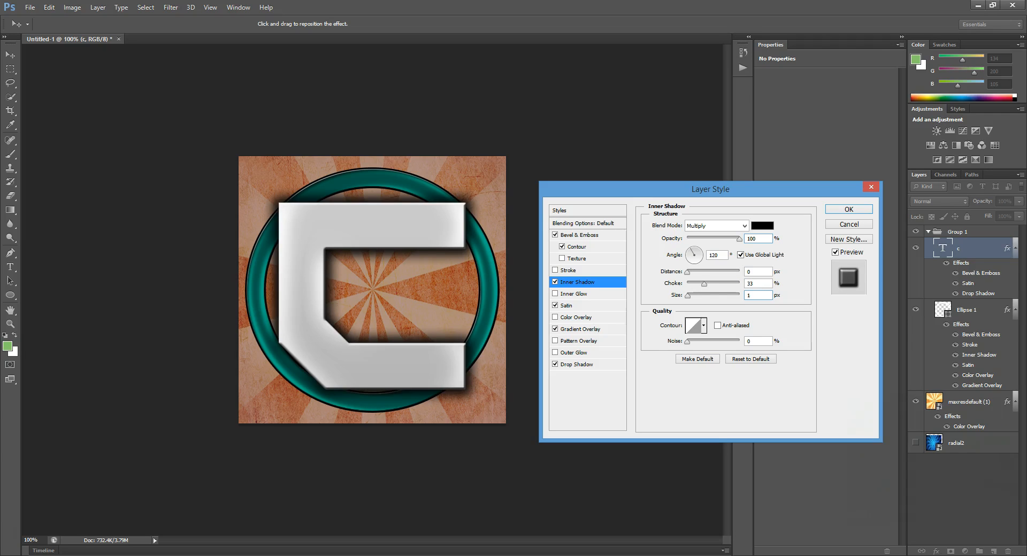
type("0")
key("BackSpace")
key("BackSpace")
type("3")
key("Return")
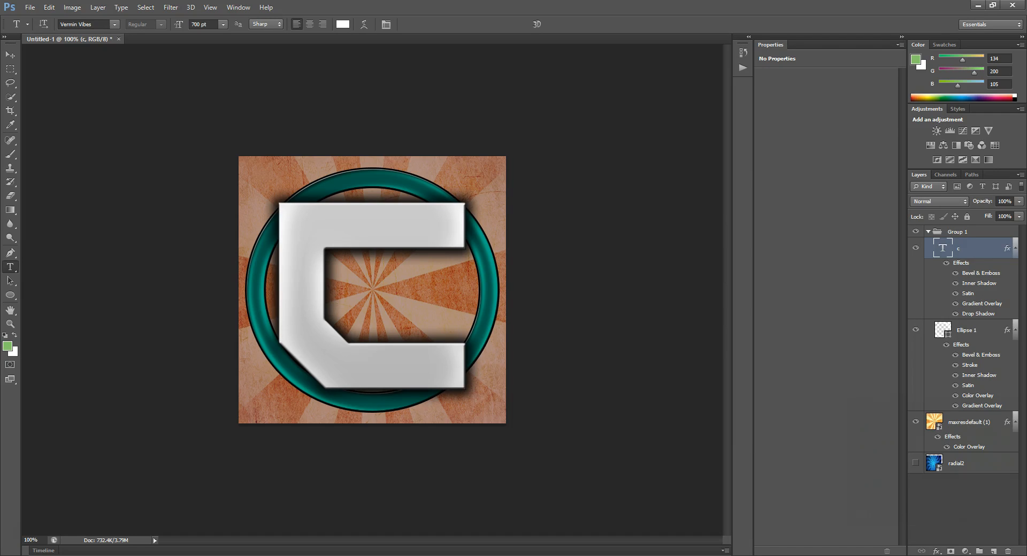
- Try placing the letter layer beneath the ring layer, and restore it above the ring
left_click_drag(963, 248, 963, 412)
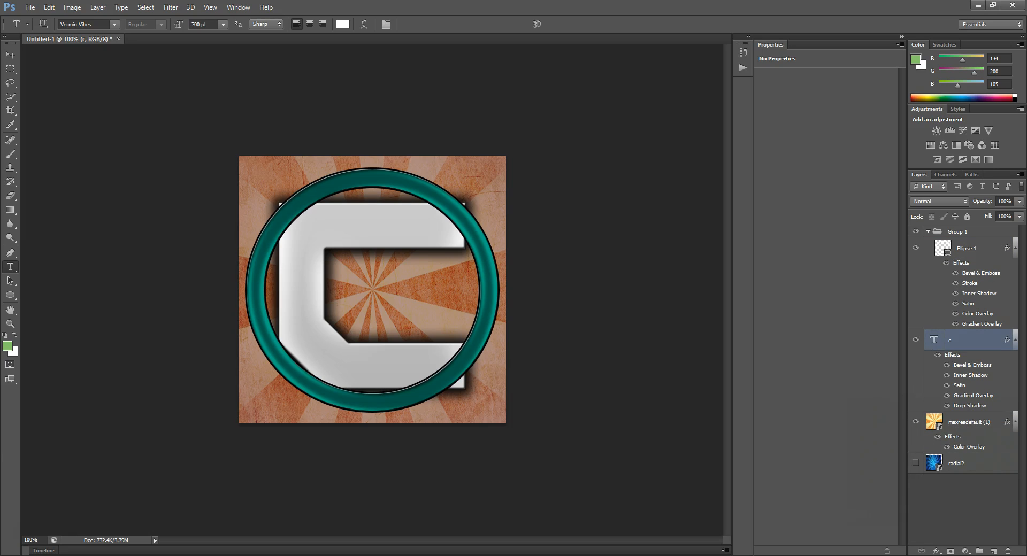
left_click_drag(963, 340, 963, 239)
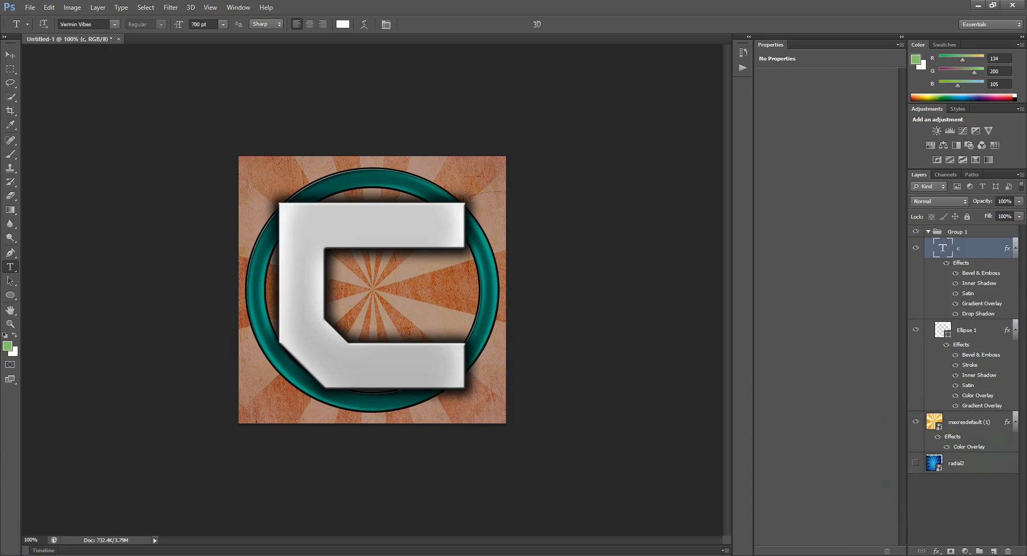
- Transform the letter to about 95% width and 96% height, rotate it about -6.2°, reposition it over the ring and commit
key("v")
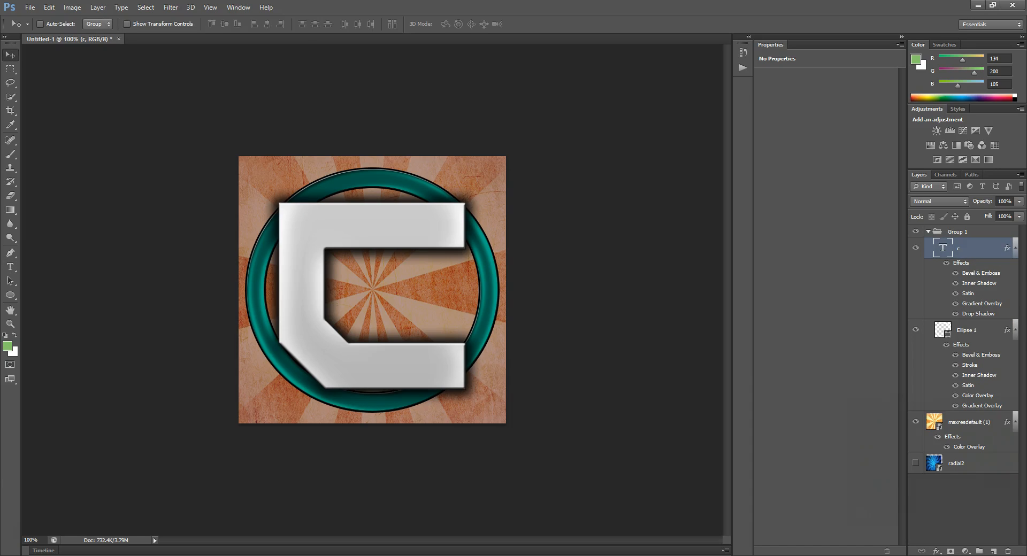
key("ctrl+t")
left_click_drag(492, 506, 471, 475)
left_click_drag(384, 371, 393, 391)
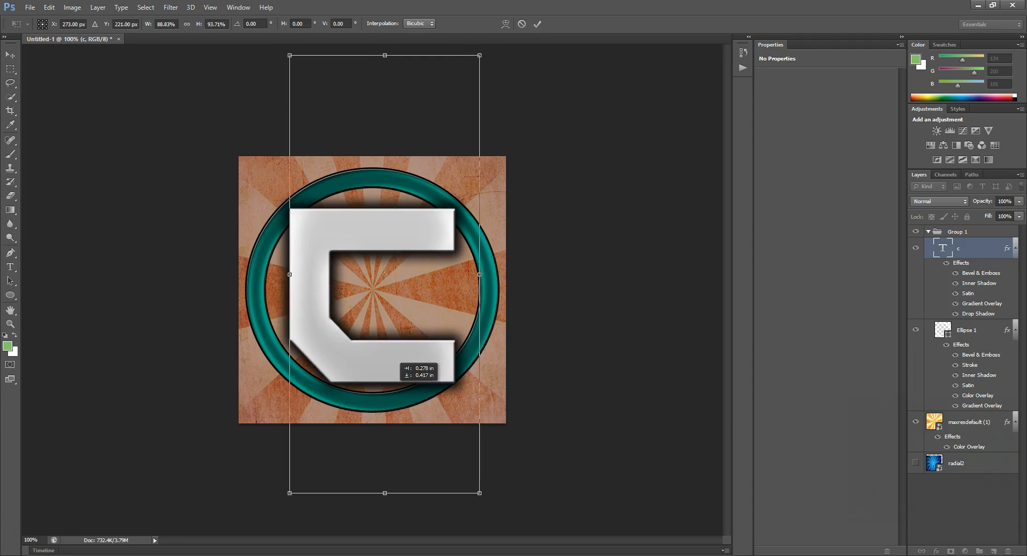
left_click_drag(534, 358, 545, 336)
left_click_drag(451, 401, 448, 396)
left_click_drag(552, 378, 559, 368)
left_click_drag(499, 477, 514, 484)
left_click_drag(425, 428, 424, 421)
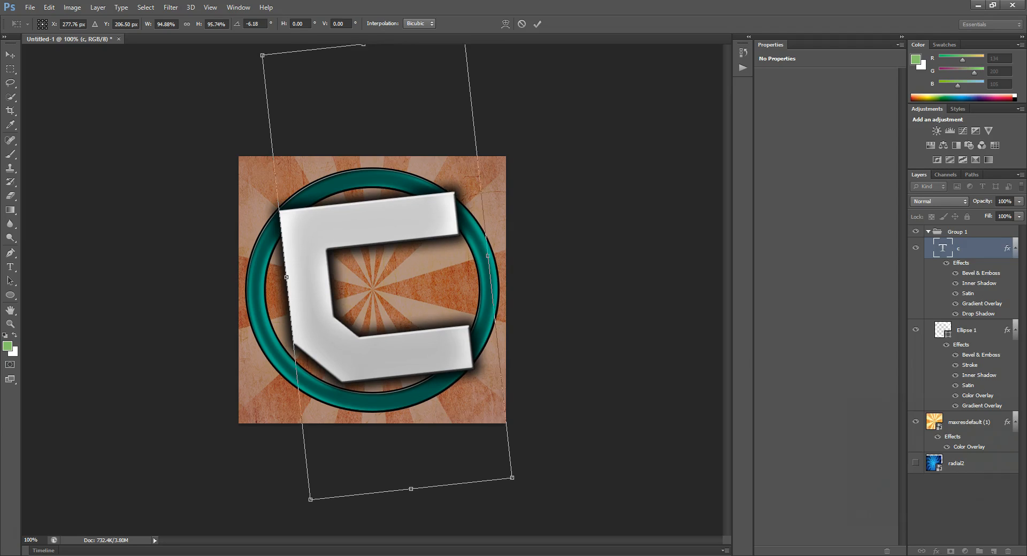
left_click(537, 24)
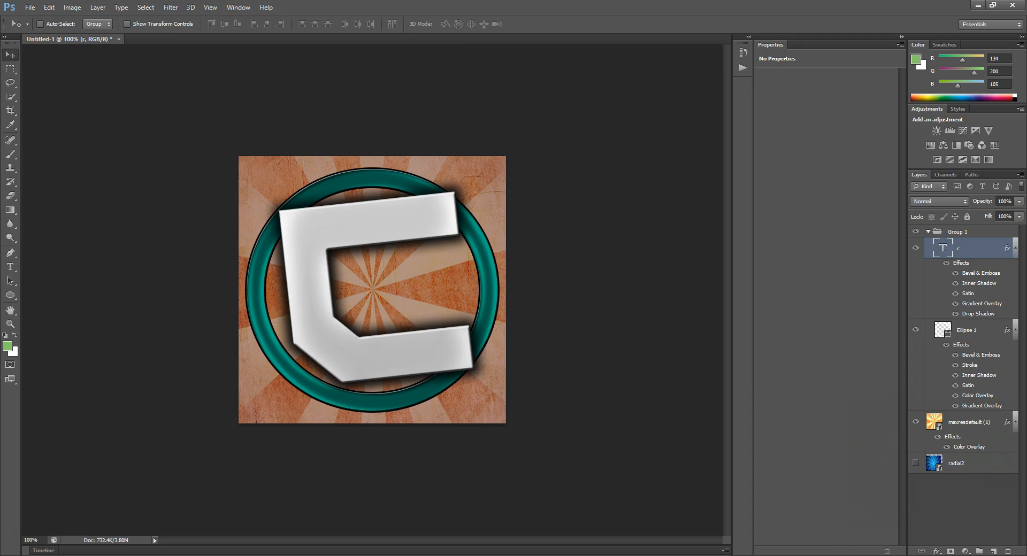
- Add a Drop Shadow to the ring with 100% opacity, 0 px distance, 33% spread and 33 px size
left_click(969, 330)
right_click(944, 331)
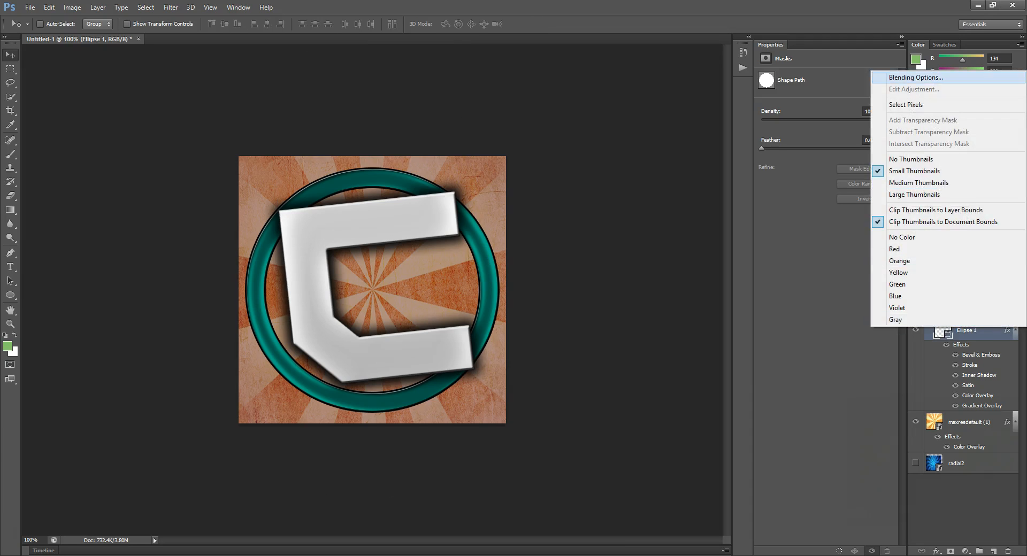
left_click(915, 78)
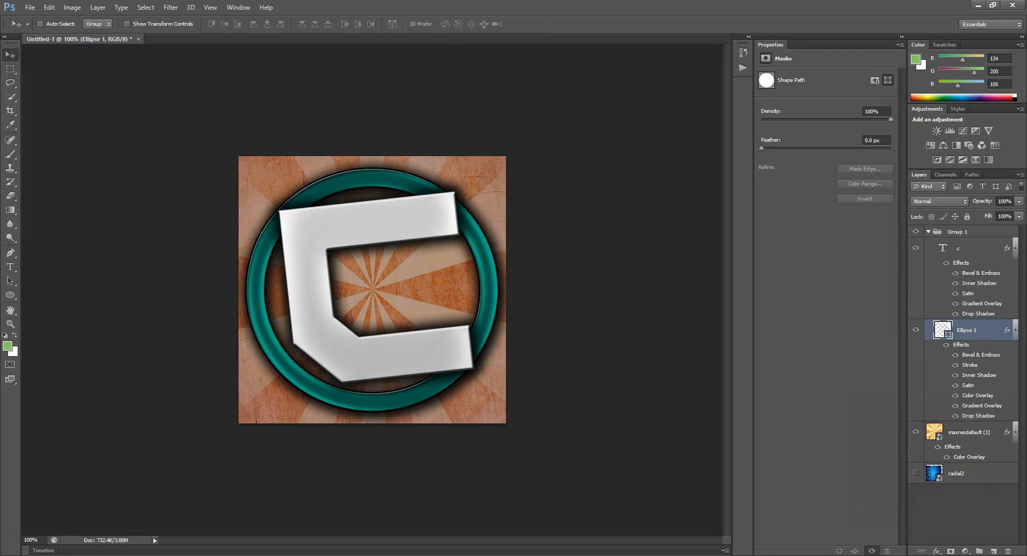
right_click(943, 331)
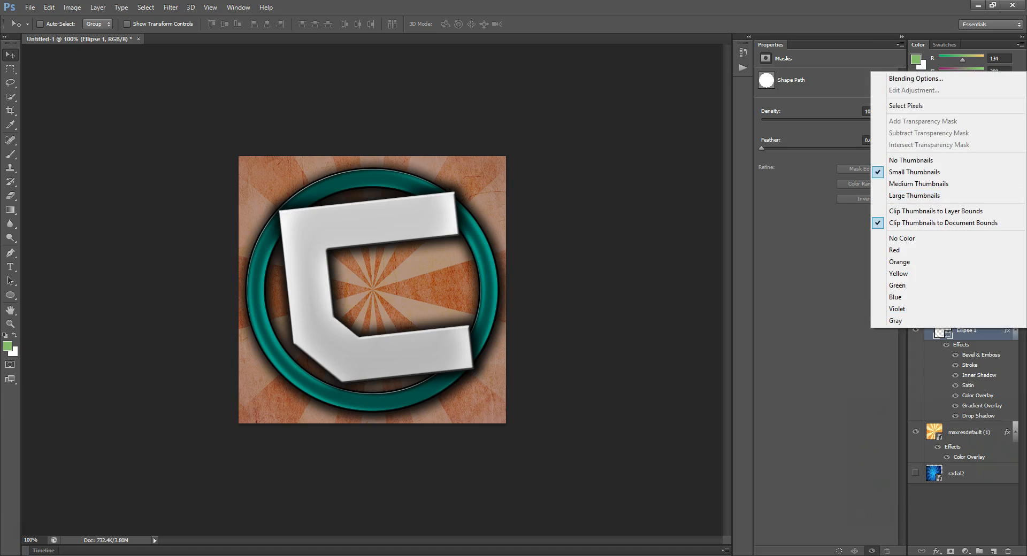
left_click(915, 78)
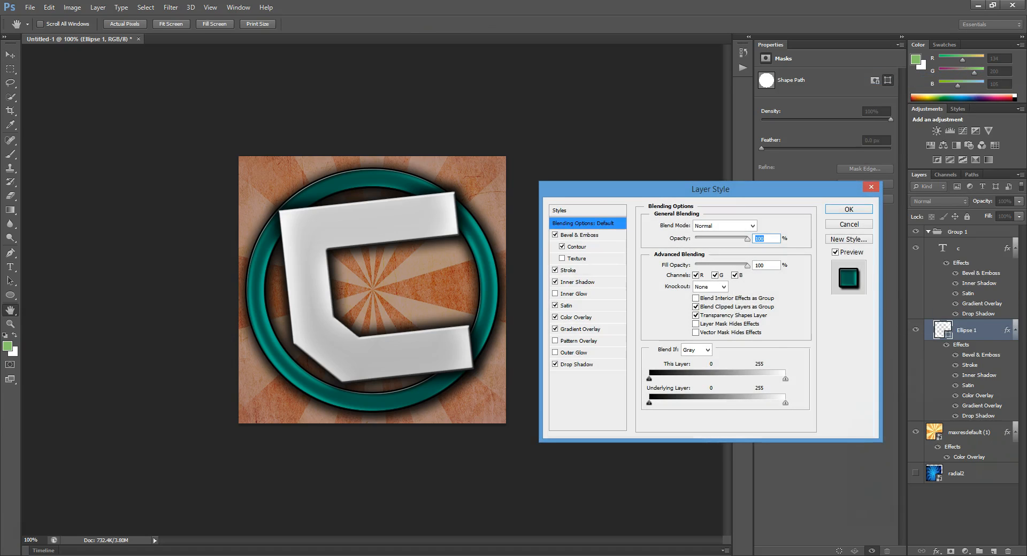
left_click(577, 365)
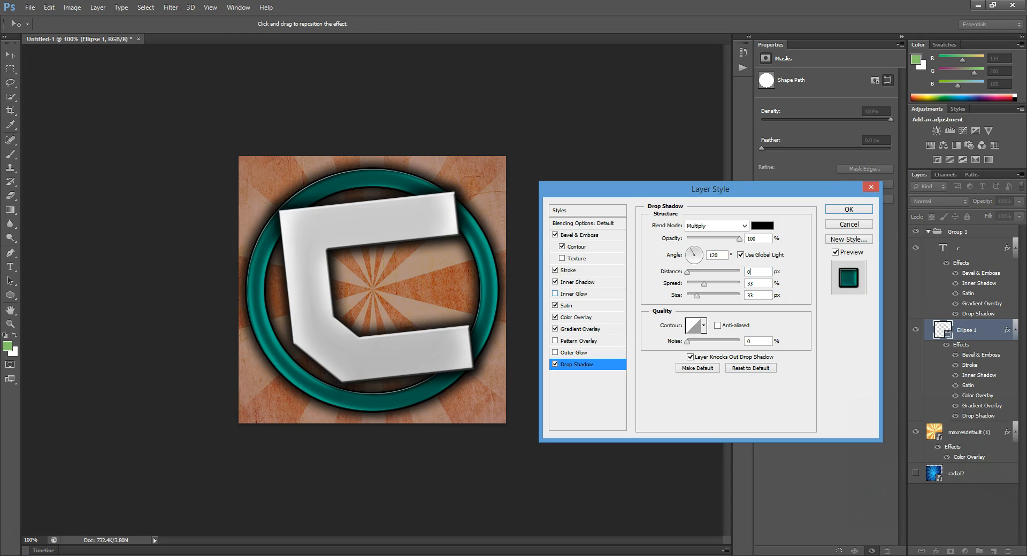
key("Return")
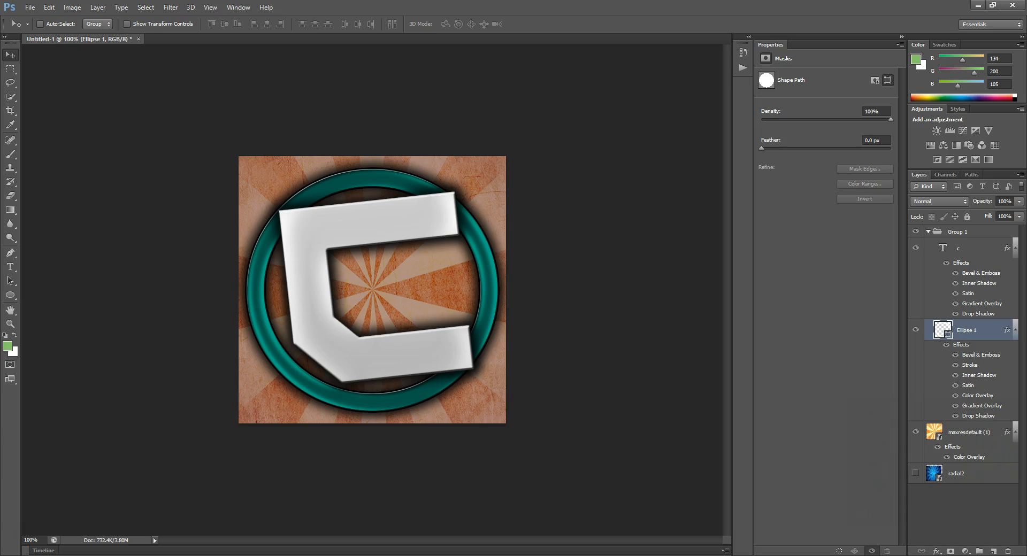
- Add a Color Overlay to the letter in blue #0012ff at 40% opacity
right_click(969, 249)
left_click(968, 256)
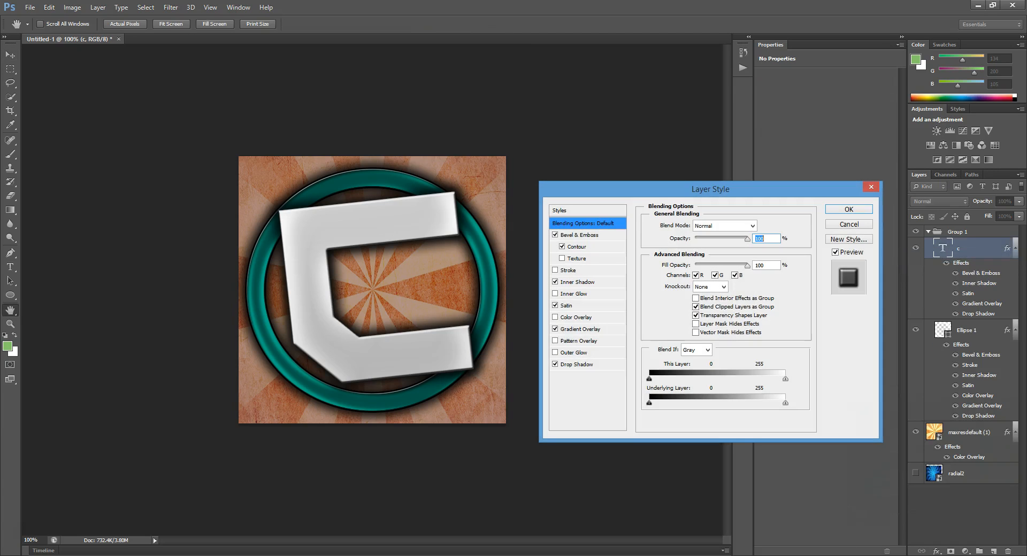
left_click(576, 318)
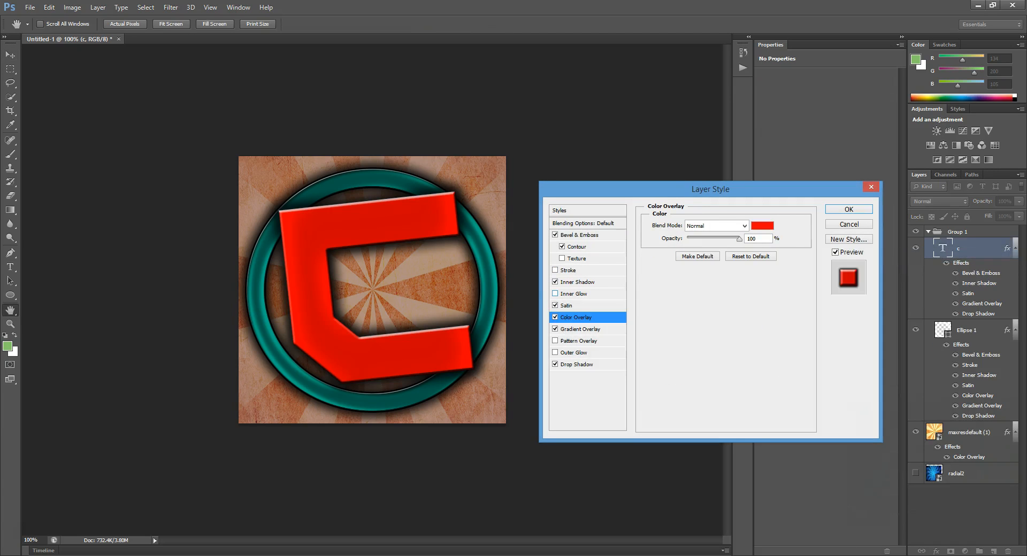
left_click_drag(739, 239, 708, 239)
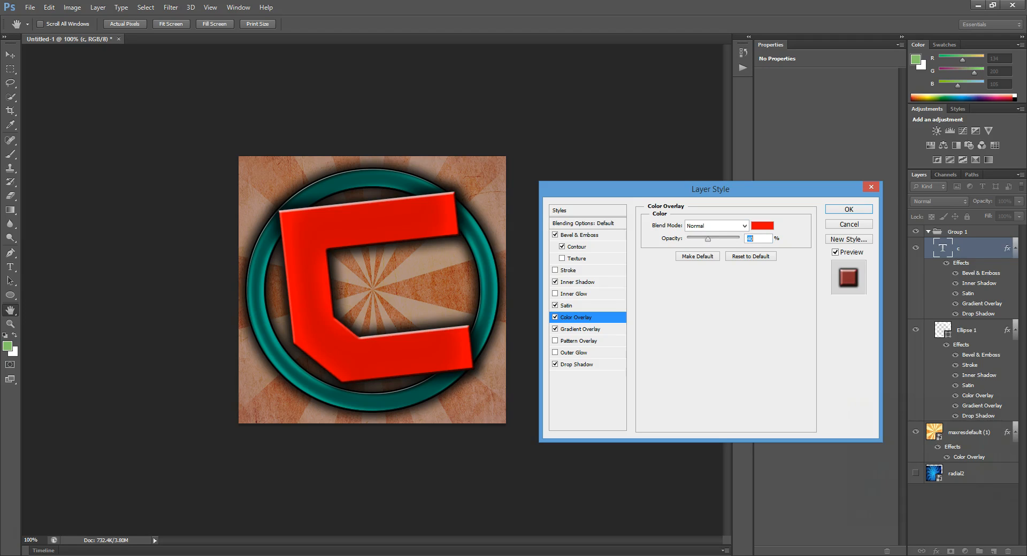
left_click(762, 225)
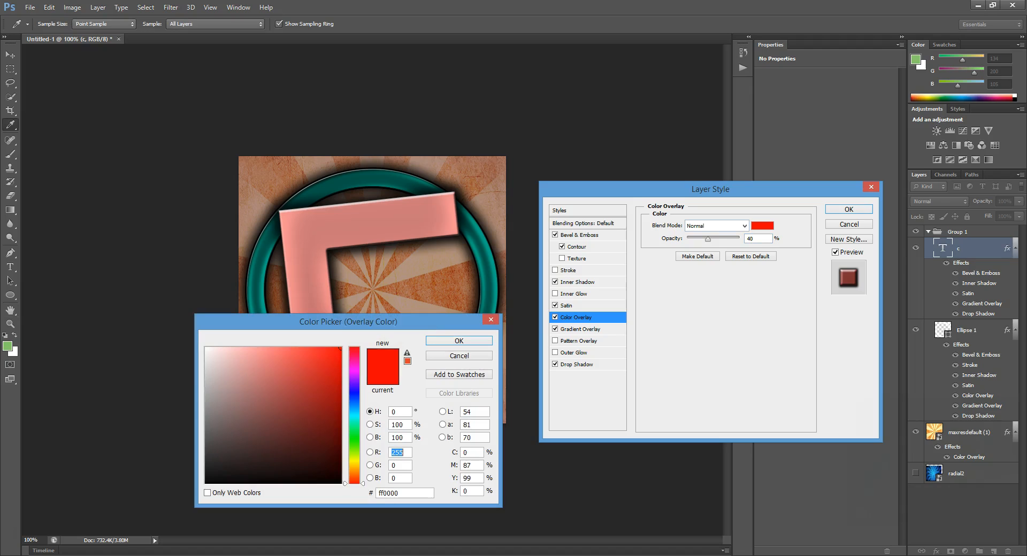
left_click(354, 394)
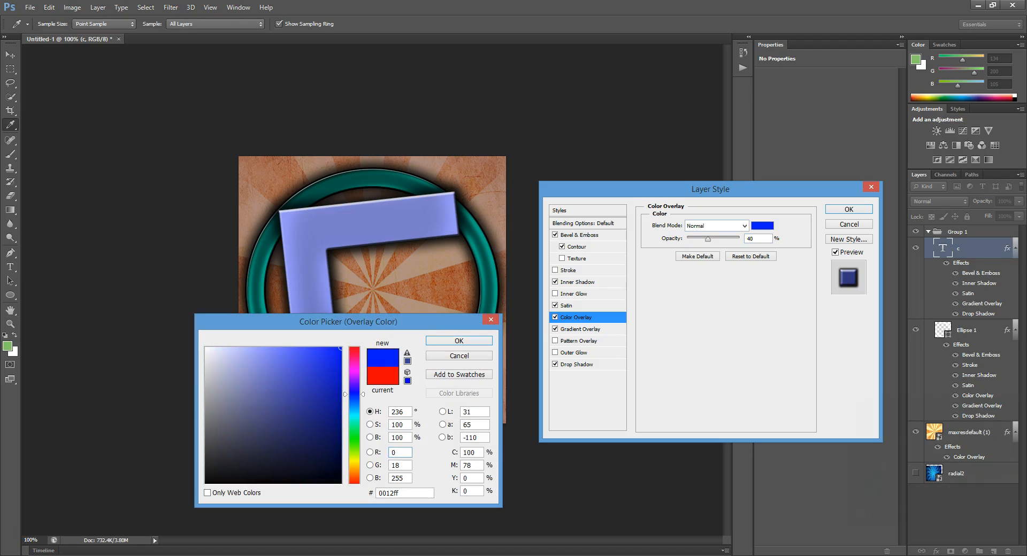
key("Return")
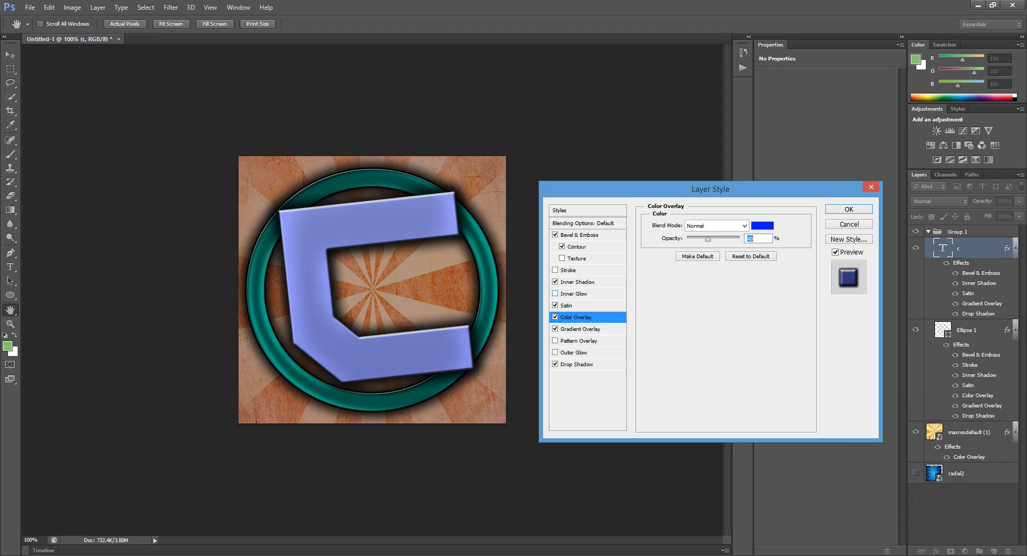
left_click(556, 294)
left_click(555, 293)
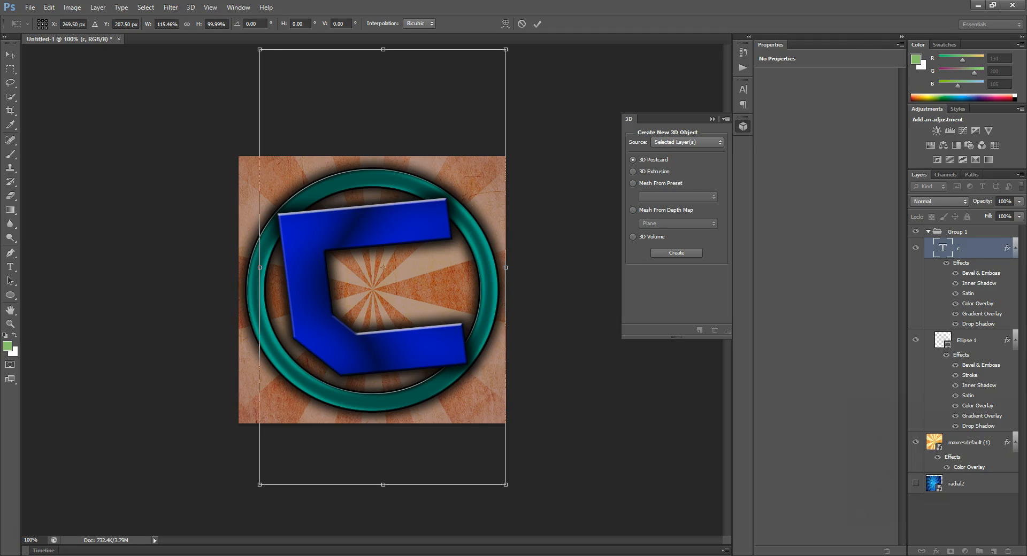
- Stretch the letter to about 118% width and 101% height, and start saving the document with the transformation applied
left_click_drag(506, 485, 506, 490)
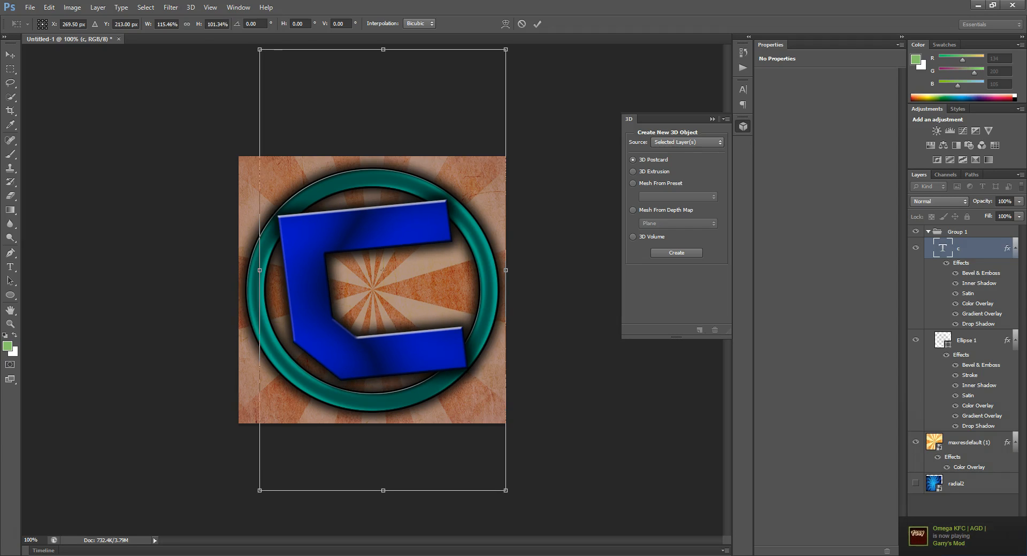
left_click_drag(260, 270, 254, 271)
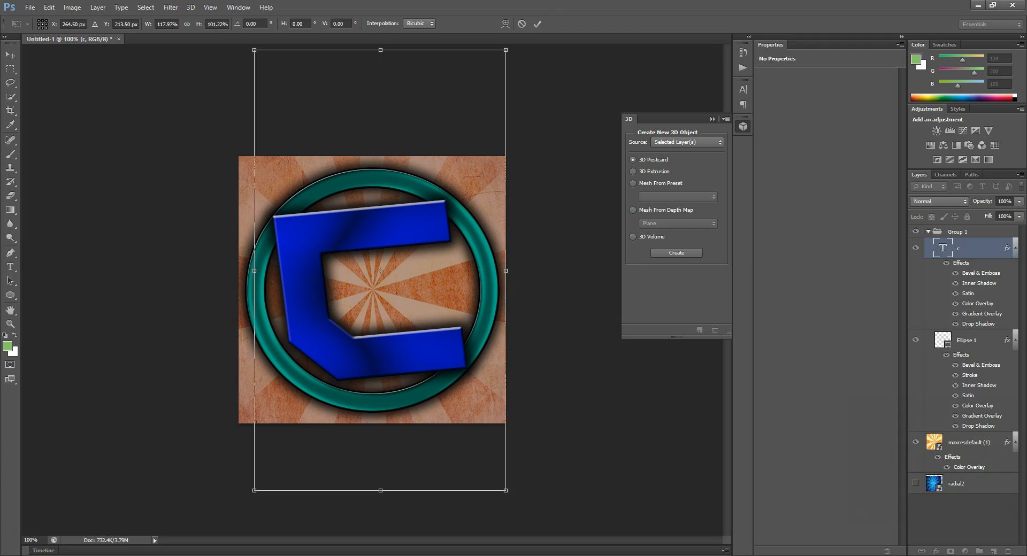
key("ctrl+s")
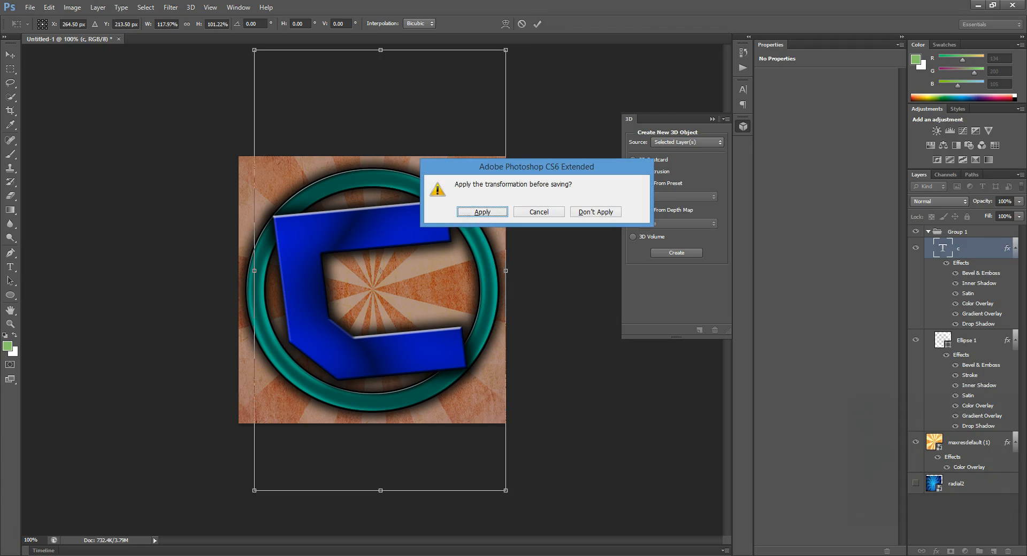
key("Return")
- Save a copy in PNG format as Untitled-1.png in the bgs folder with smallest compression and no interlacing
key("alt+Down")
key("Up")
key("Return")
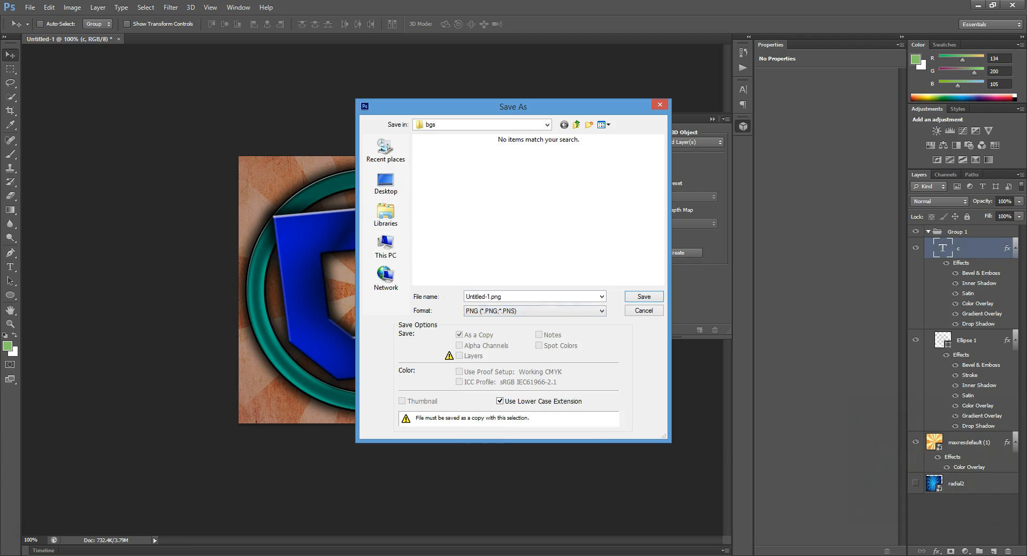
key("Return")
key("Return")
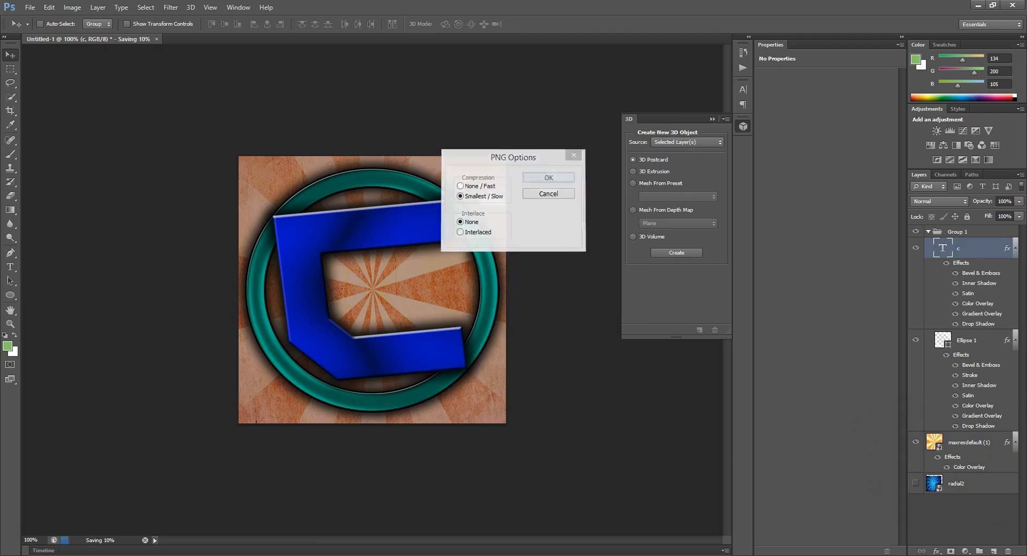